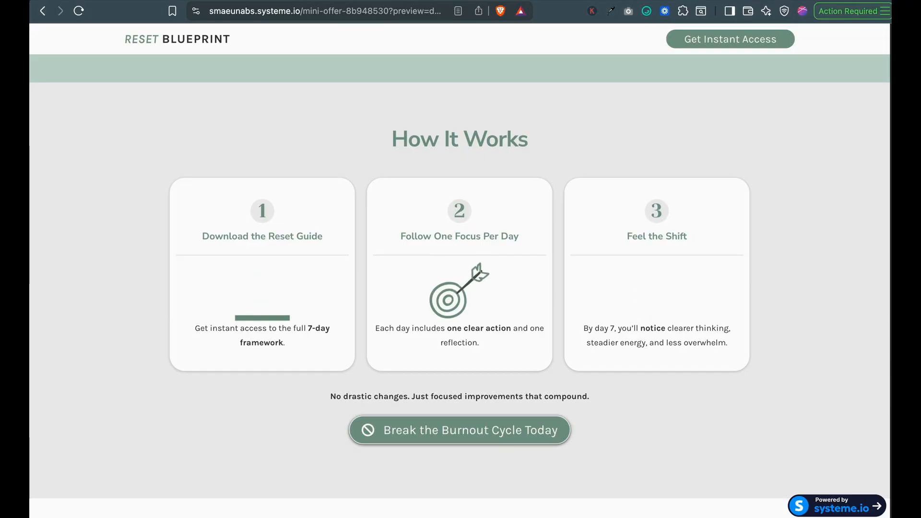
Review the Reset Blueprint sales page from the How It Works section down to the Frequently Asked Questions.
{"action": "scroll", "coordinate": [888, 184], "scroll_direction": "down", "scroll_amount": 20}
{"action": "scroll", "coordinate": [888, 183], "scroll_direction": "down", "scroll_amount": 14}
{"action": "scroll", "coordinate": [459, 286], "scroll_direction": "down", "scroll_amount": 13}
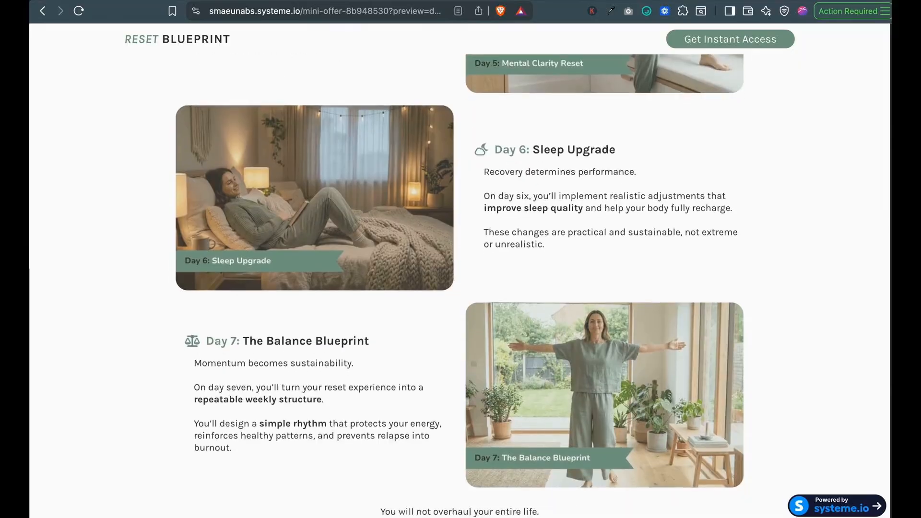
{"action": "scroll", "coordinate": [459, 286], "scroll_direction": "down", "scroll_amount": 10}
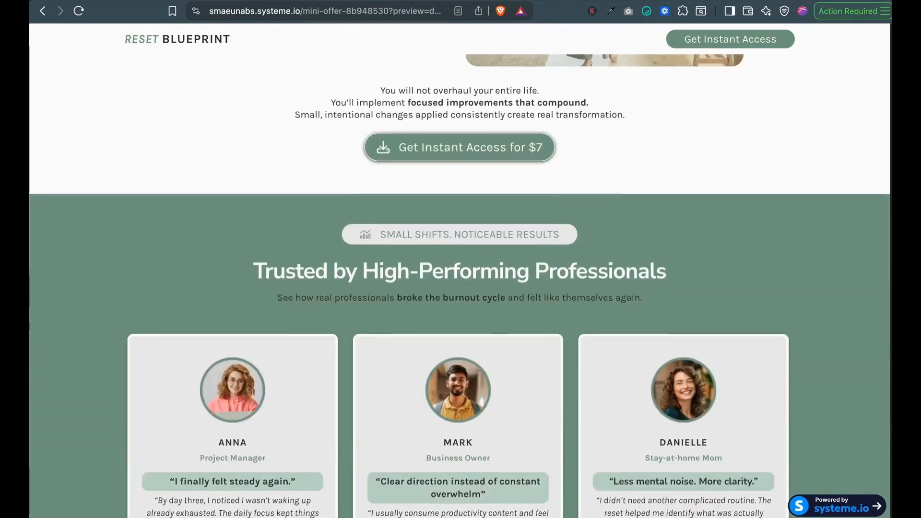
{"action": "scroll", "coordinate": [460, 285], "scroll_direction": "down", "scroll_amount": 10}
{"action": "scroll", "coordinate": [459, 285], "scroll_direction": "down", "scroll_amount": 8}
{"action": "scroll", "coordinate": [459, 286], "scroll_direction": "down", "scroll_amount": 2}
{"action": "scroll", "coordinate": [460, 286], "scroll_direction": "down", "scroll_amount": 10}
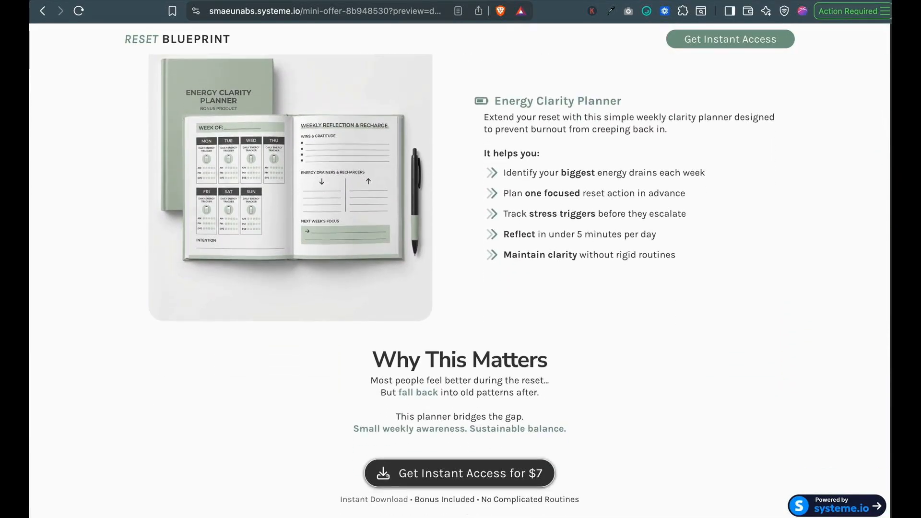
{"action": "scroll", "coordinate": [459, 286], "scroll_direction": "down", "scroll_amount": 5}
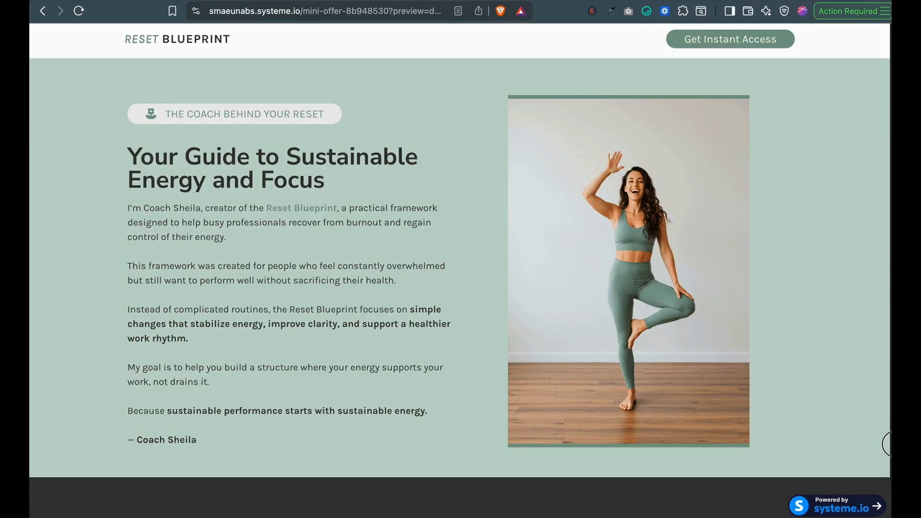
{"action": "scroll", "coordinate": [887, 444], "scroll_direction": "down", "scroll_amount": 9}
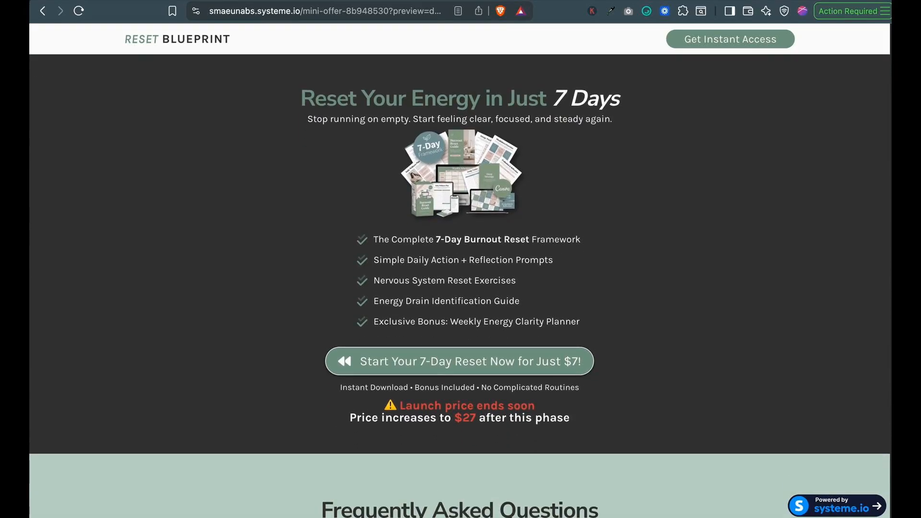
{"action": "scroll", "coordinate": [887, 444], "scroll_direction": "down", "scroll_amount": 6}
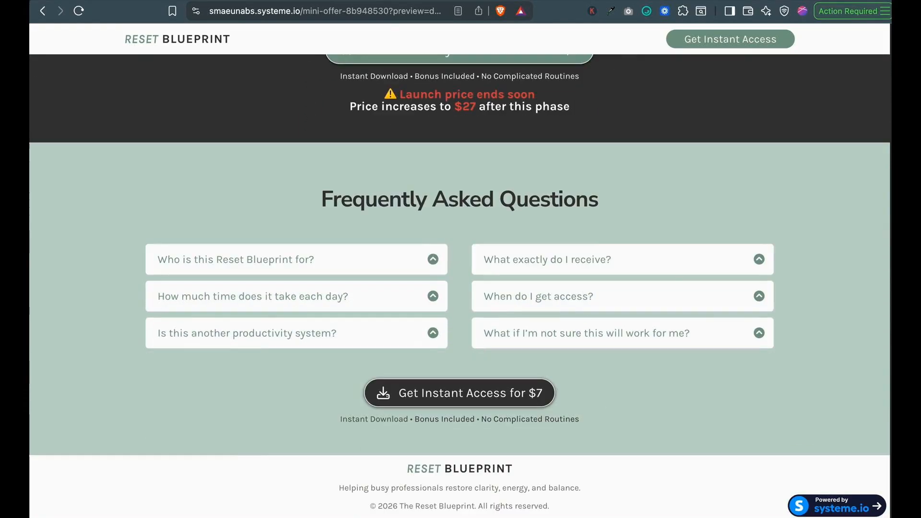
{"action": "scroll", "coordinate": [754, 405], "scroll_direction": "up", "scroll_amount": 4}
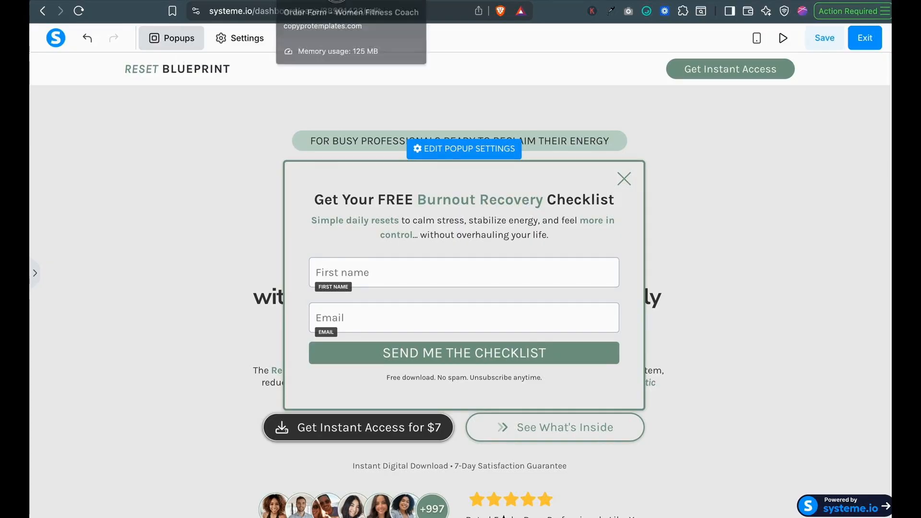
Open the mini-offer order form and test its two Reset Planner Pack (+$17) checkboxes, leaving the add-on deselected.
{"action": "left_click", "coordinate": [317, 0]}
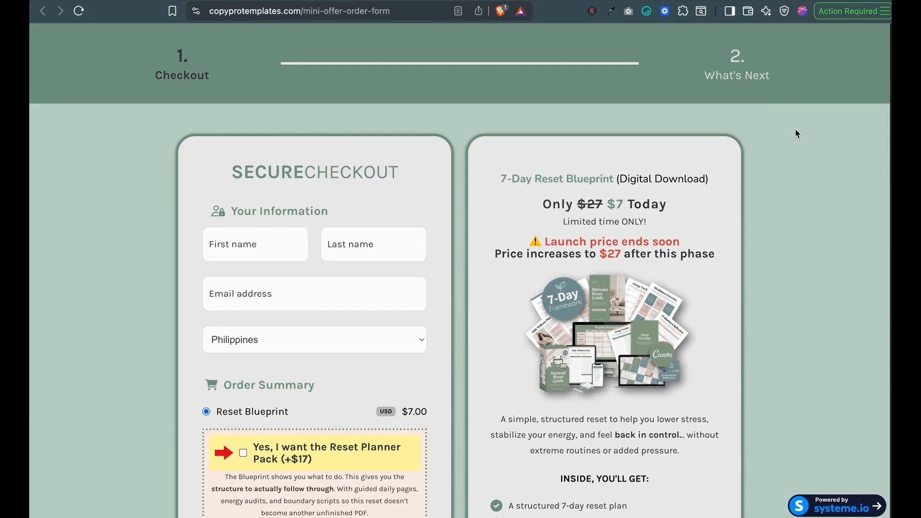
{"action": "scroll", "coordinate": [795, 129], "scroll_direction": "down", "scroll_amount": 5}
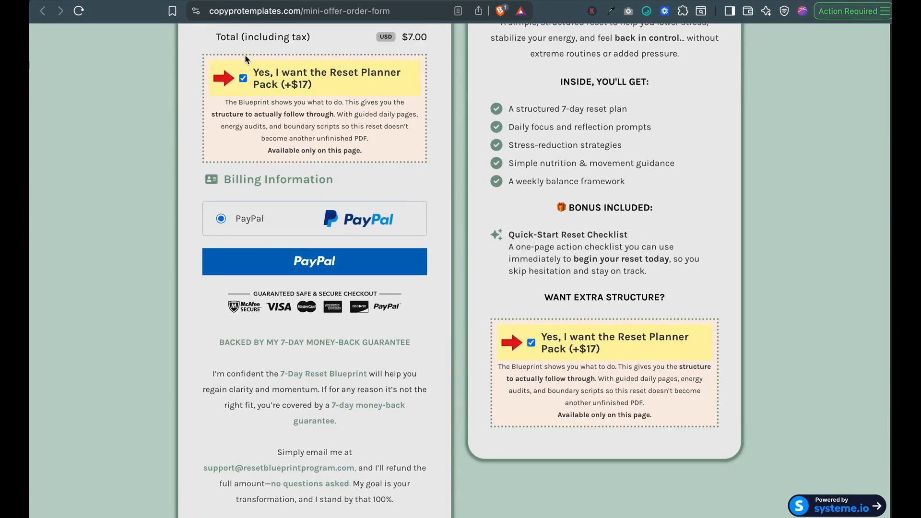
{"action": "left_click", "coordinate": [244, 79]}
{"action": "left_click", "coordinate": [531, 368]}
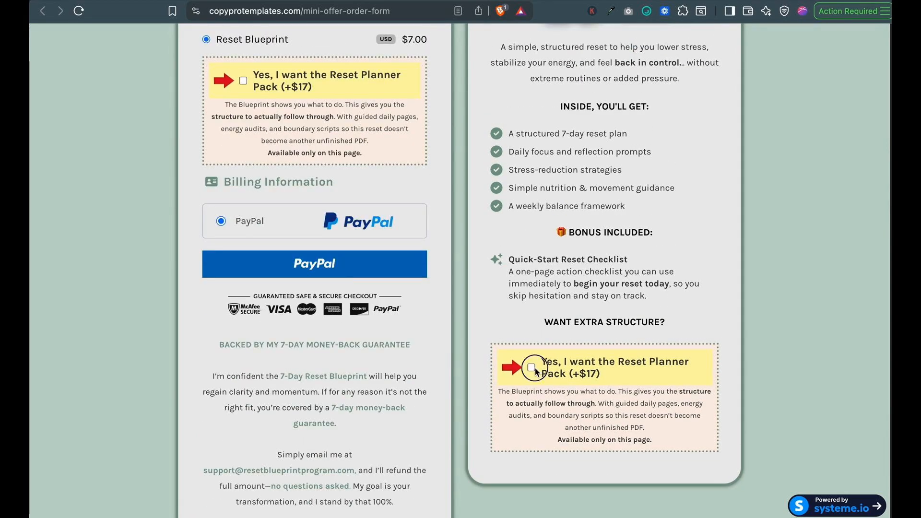
{"action": "scroll", "coordinate": [228, 191], "scroll_direction": "up", "scroll_amount": 3}
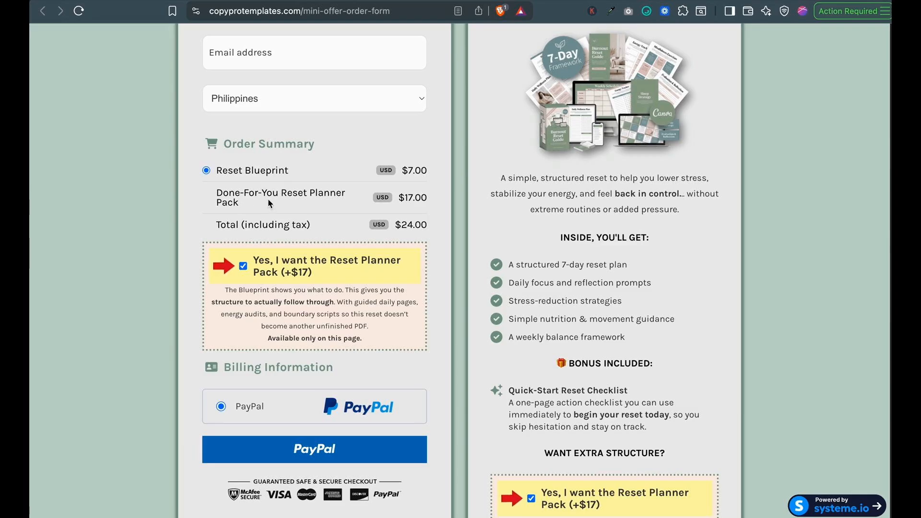
{"action": "scroll", "coordinate": [752, 142], "scroll_direction": "up", "scroll_amount": 5}
{"action": "scroll", "coordinate": [753, 143], "scroll_direction": "down", "scroll_amount": 4}
{"action": "left_click", "coordinate": [244, 302]}
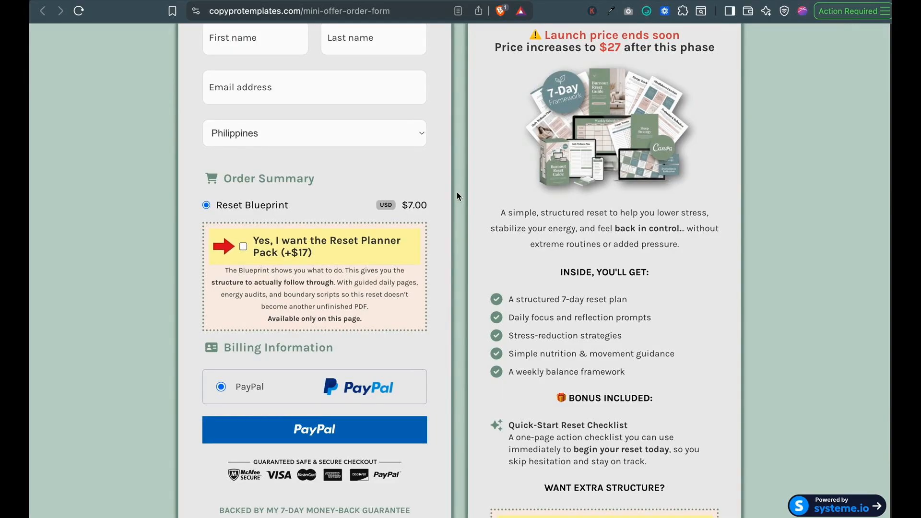
Open the upsell page and examine the Burnout Boundary System offer down to its program components and pricing.
{"action": "left_click", "coordinate": [437, 0]}
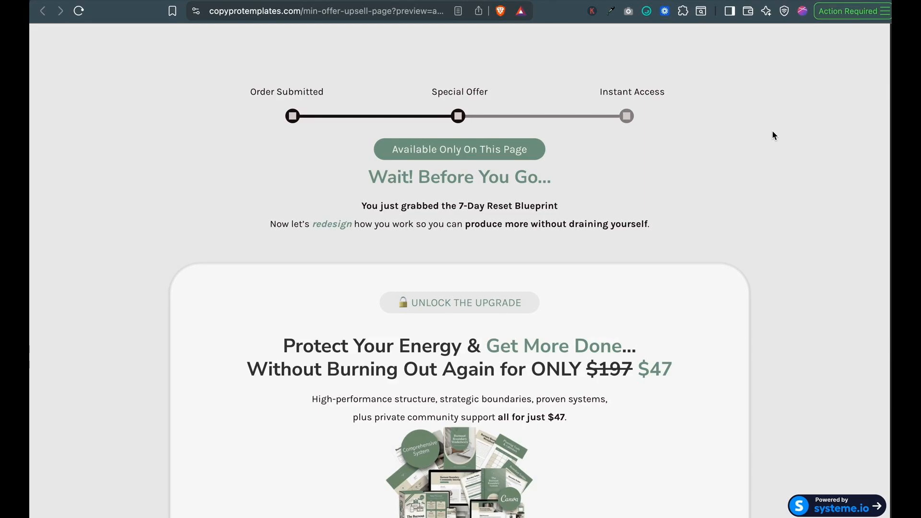
{"action": "scroll", "coordinate": [784, 143], "scroll_direction": "down", "scroll_amount": 2}
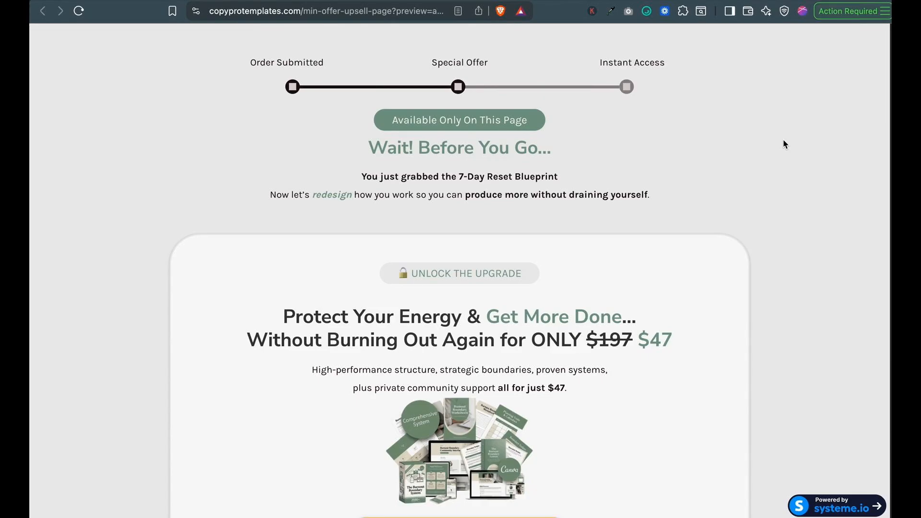
{"action": "scroll", "coordinate": [784, 144], "scroll_direction": "down", "scroll_amount": 10}
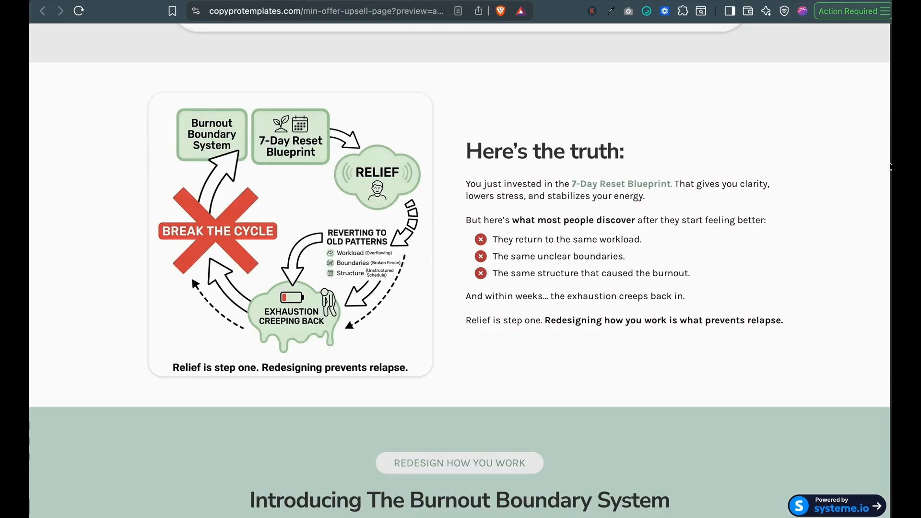
{"action": "scroll", "coordinate": [887, 166], "scroll_direction": "down", "scroll_amount": 1}
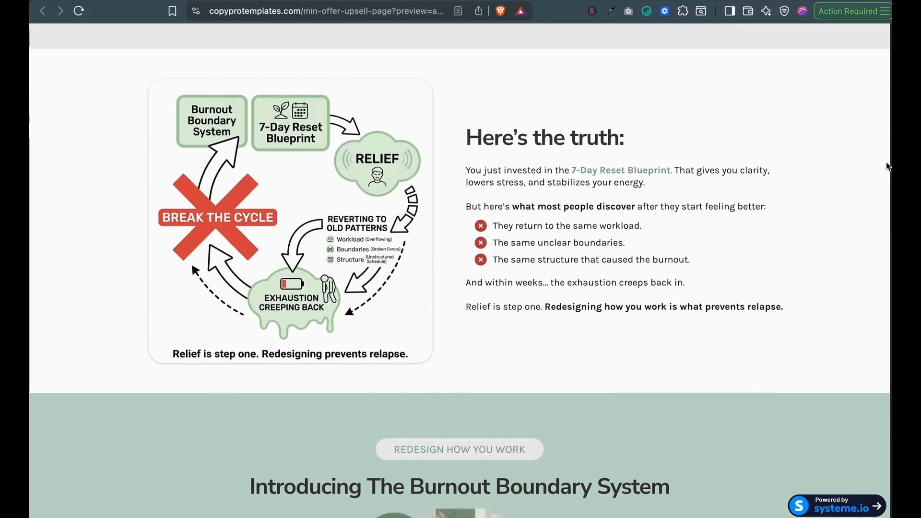
{"action": "scroll", "coordinate": [888, 166], "scroll_direction": "down", "scroll_amount": 3}
{"action": "scroll", "coordinate": [887, 166], "scroll_direction": "down", "scroll_amount": 10}
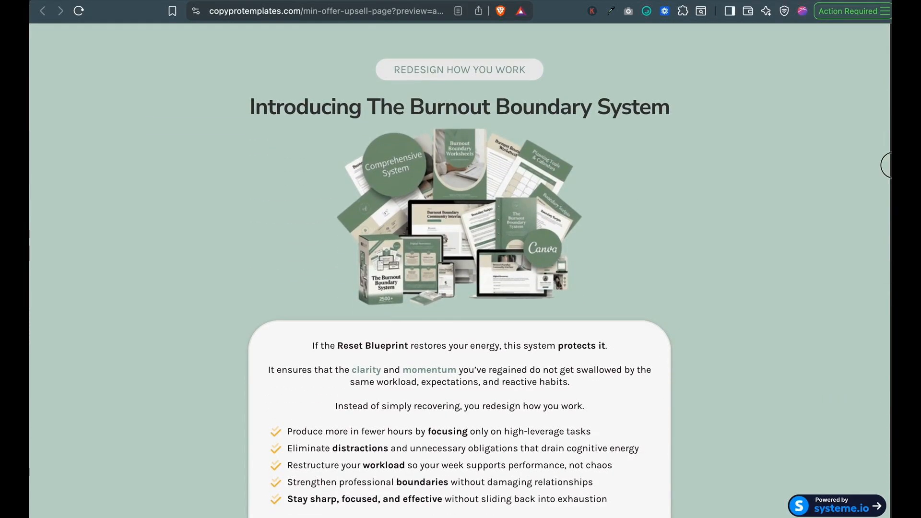
{"action": "scroll", "coordinate": [887, 207], "scroll_direction": "down", "scroll_amount": 12}
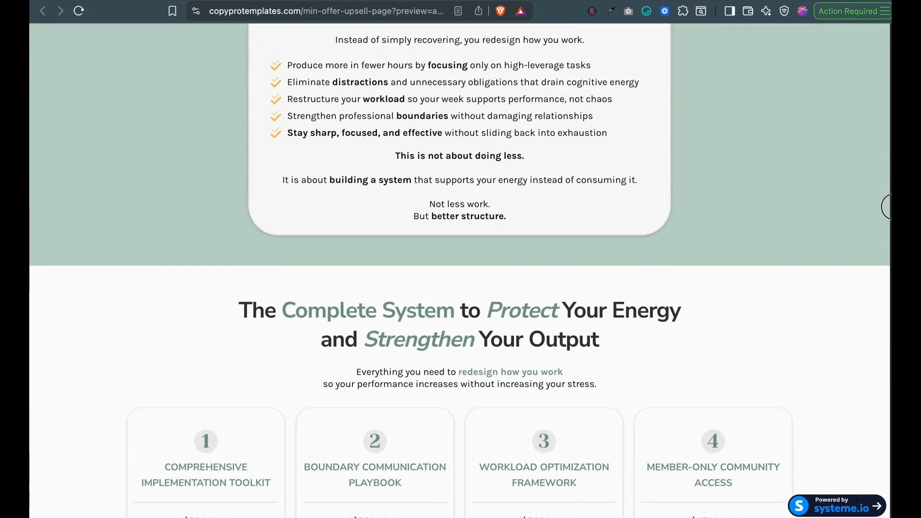
{"action": "scroll", "coordinate": [887, 207], "scroll_direction": "down", "scroll_amount": 15}
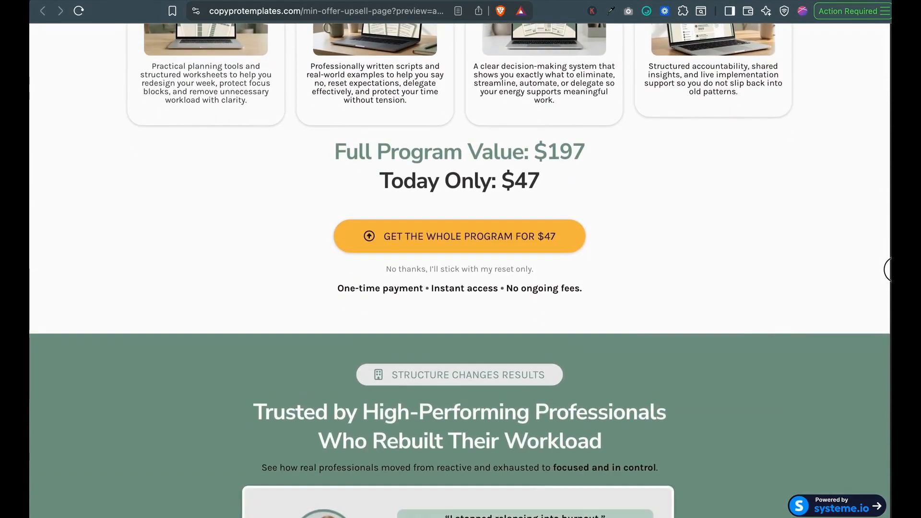
Examine the upsell page's testimonials, Frequently Asked Questions, coach introduction and last-chance upgrade section.
{"action": "scroll", "coordinate": [887, 269], "scroll_direction": "down", "scroll_amount": 13}
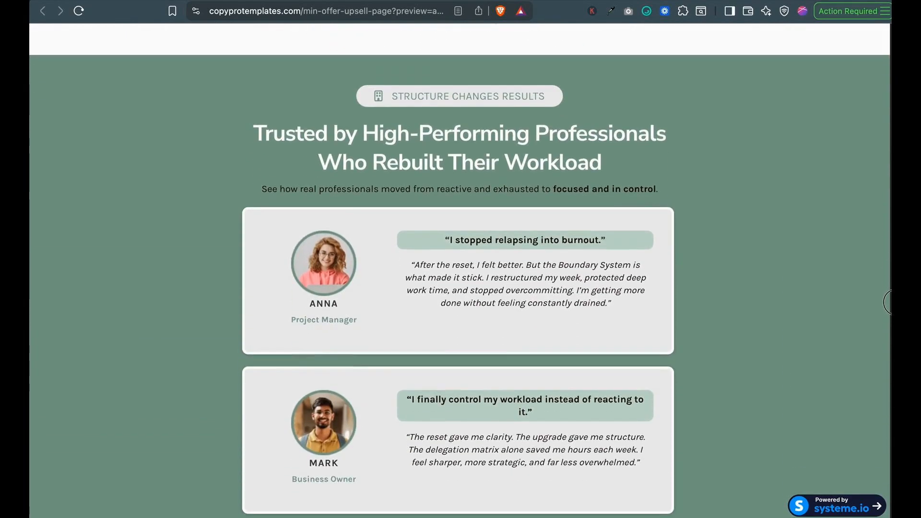
{"action": "scroll", "coordinate": [887, 317], "scroll_direction": "down", "scroll_amount": 14}
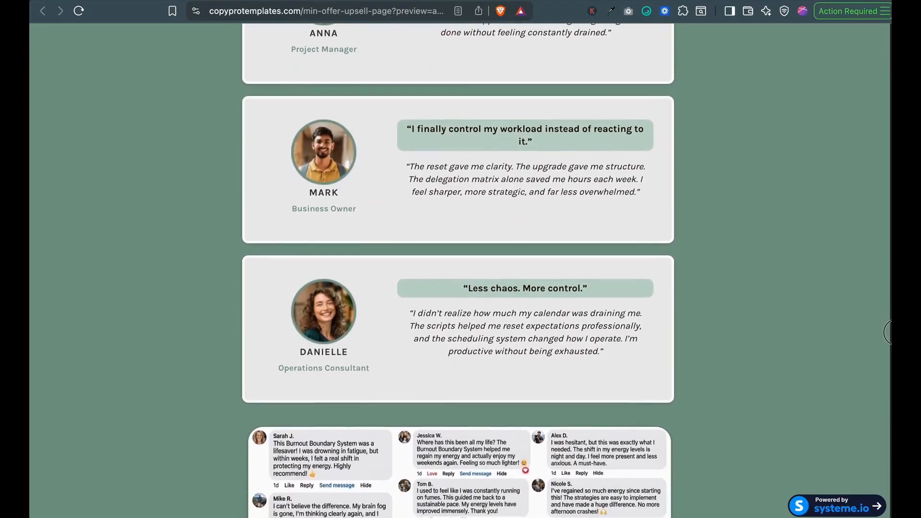
{"action": "scroll", "coordinate": [888, 370], "scroll_direction": "down", "scroll_amount": 10}
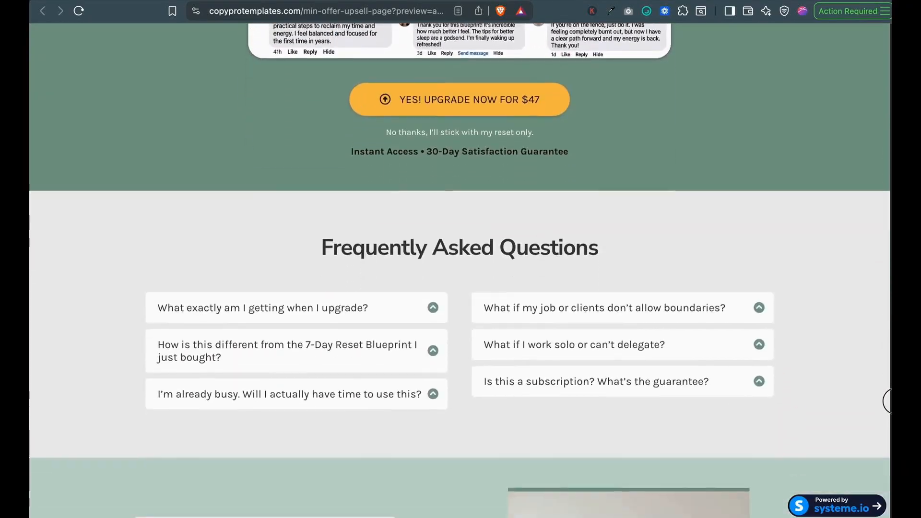
{"action": "scroll", "coordinate": [887, 409], "scroll_direction": "down", "scroll_amount": 12}
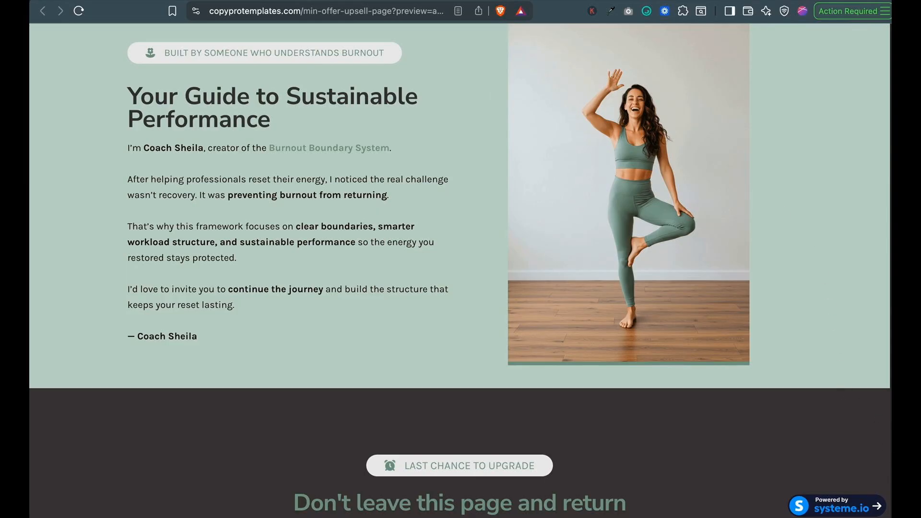
{"action": "scroll", "coordinate": [888, 453], "scroll_direction": "down", "scroll_amount": 2}
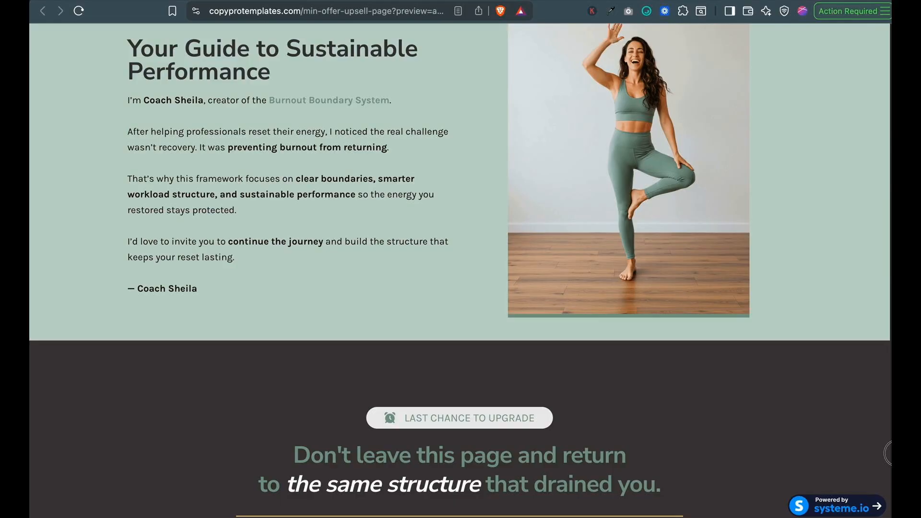
{"action": "scroll", "coordinate": [888, 453], "scroll_direction": "down", "scroll_amount": 5}
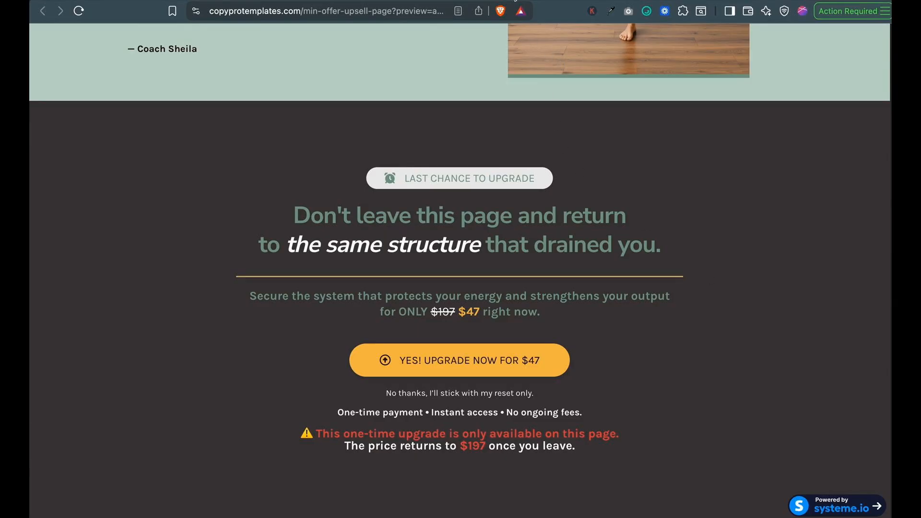
Open the thank-you page and review its order confirmation, What's Next instructions and welcome message down to the footer.
{"action": "left_click", "coordinate": [510, 1]}
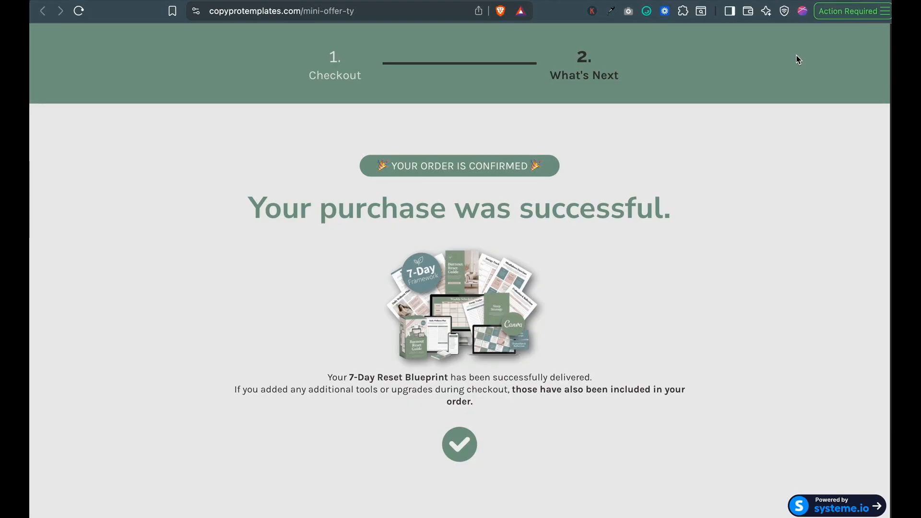
{"action": "scroll", "coordinate": [796, 56], "scroll_direction": "down", "scroll_amount": 10}
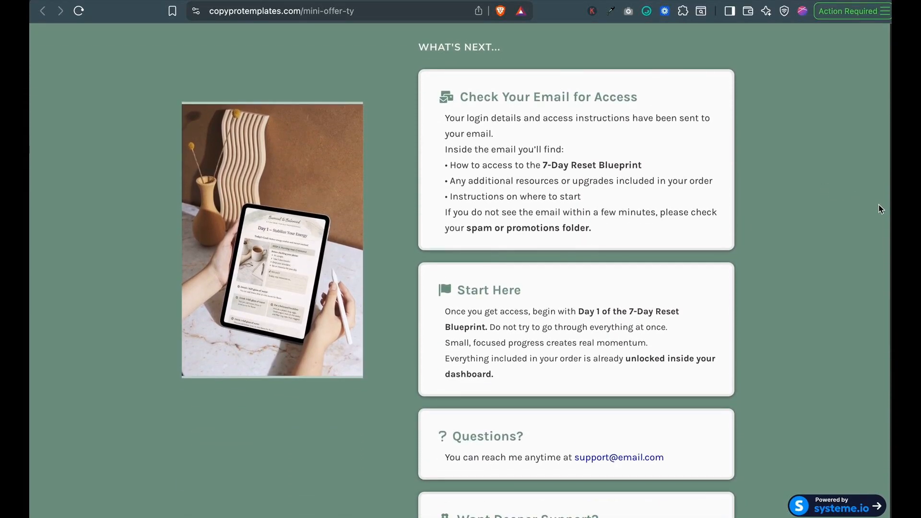
{"action": "scroll", "coordinate": [887, 217], "scroll_direction": "down", "scroll_amount": 3}
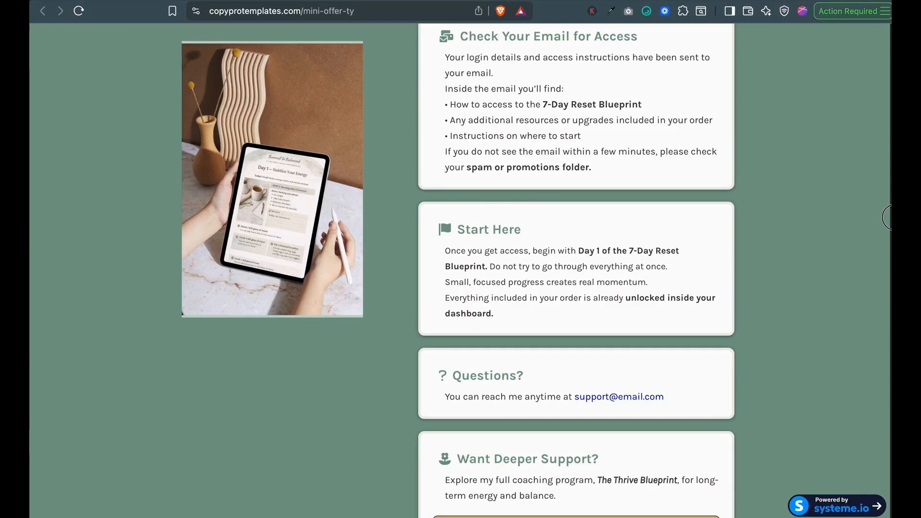
{"action": "scroll", "coordinate": [888, 217], "scroll_direction": "down", "scroll_amount": 10}
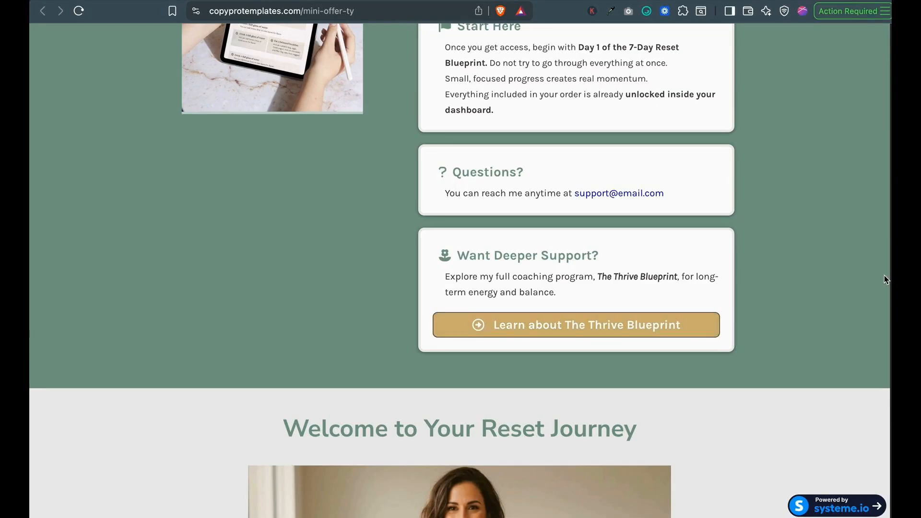
{"action": "scroll", "coordinate": [885, 262], "scroll_direction": "down", "scroll_amount": 9}
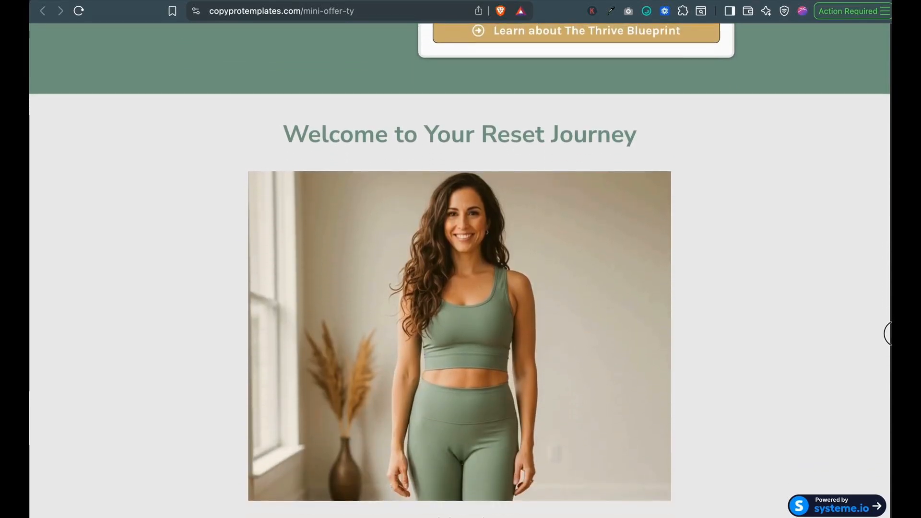
{"action": "scroll", "coordinate": [887, 360], "scroll_direction": "down", "scroll_amount": 5}
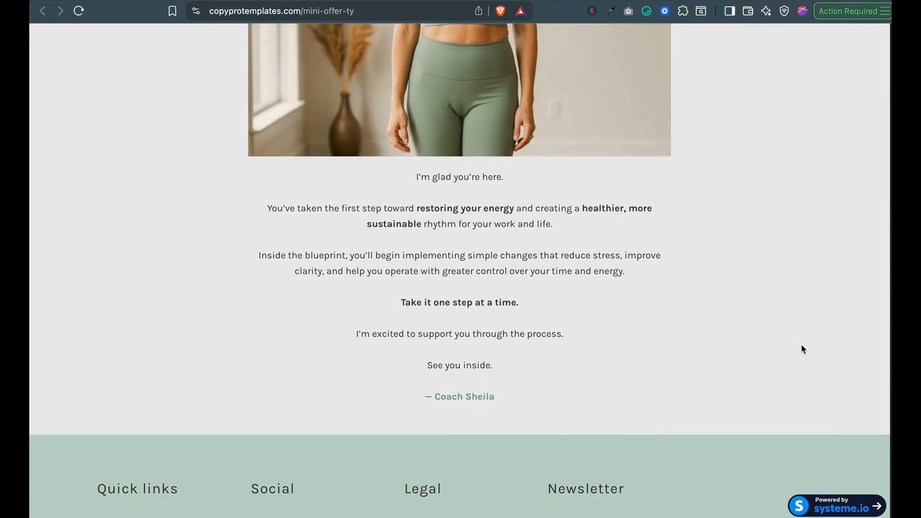
{"action": "scroll", "coordinate": [802, 348], "scroll_direction": "down", "scroll_amount": 3}
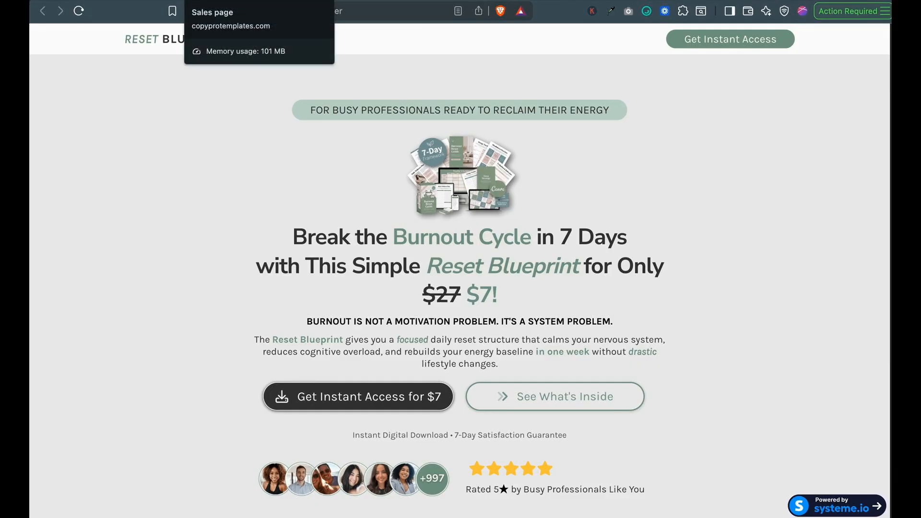
Revisit the order form, upsell page and thank-you page in funnel order.
{"action": "left_click", "coordinate": [319, 1]}
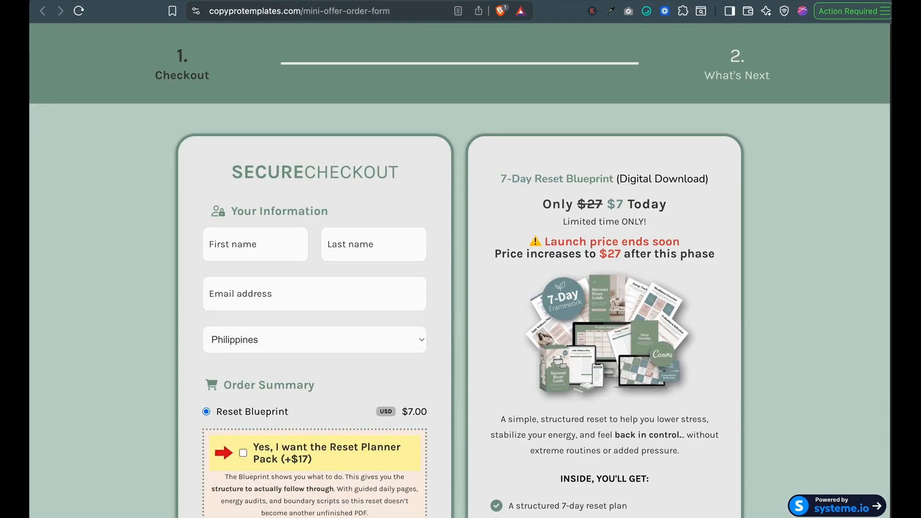
{"action": "left_click", "coordinate": [427, 1]}
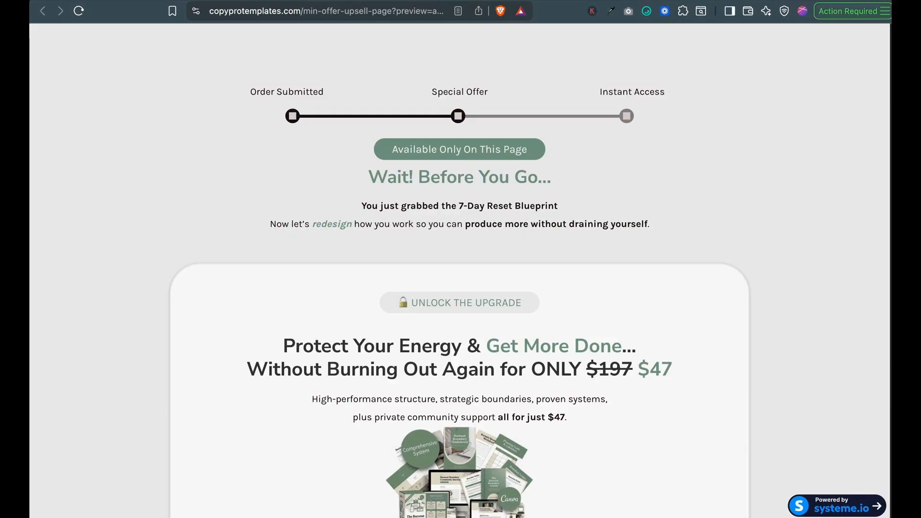
{"action": "left_click", "coordinate": [535, 1]}
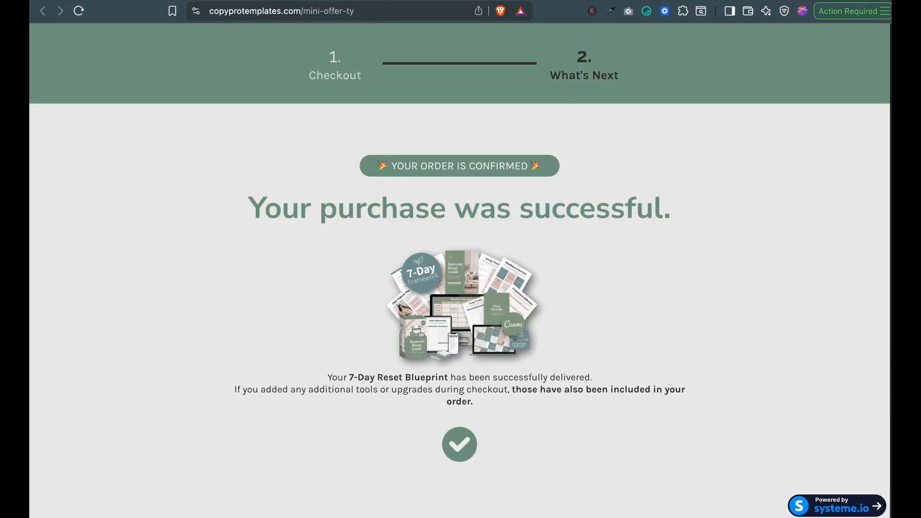
Switch to the Mini Offer Funnel step-by-step guide in Google Docs and review its Your Purchase Directory links.
{"action": "left_click", "coordinate": [53, 2]}
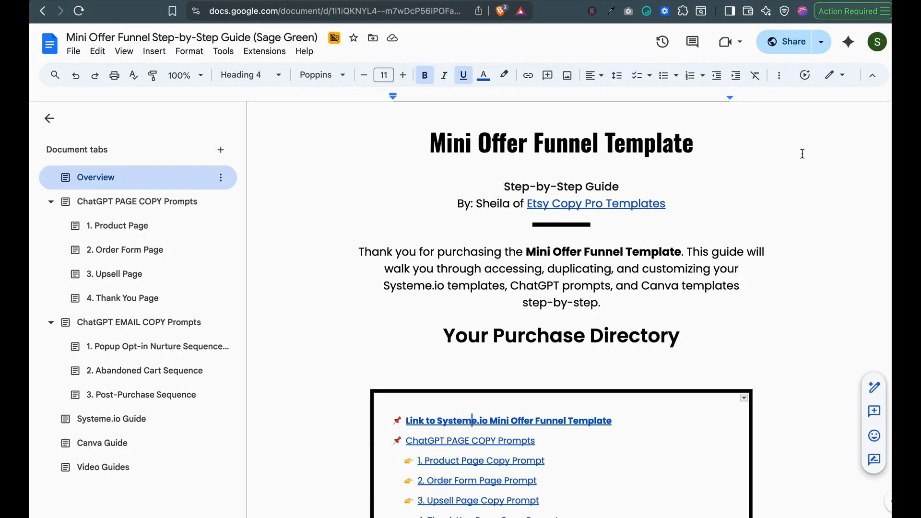
{"action": "scroll", "coordinate": [796, 181], "scroll_direction": "down", "scroll_amount": 1}
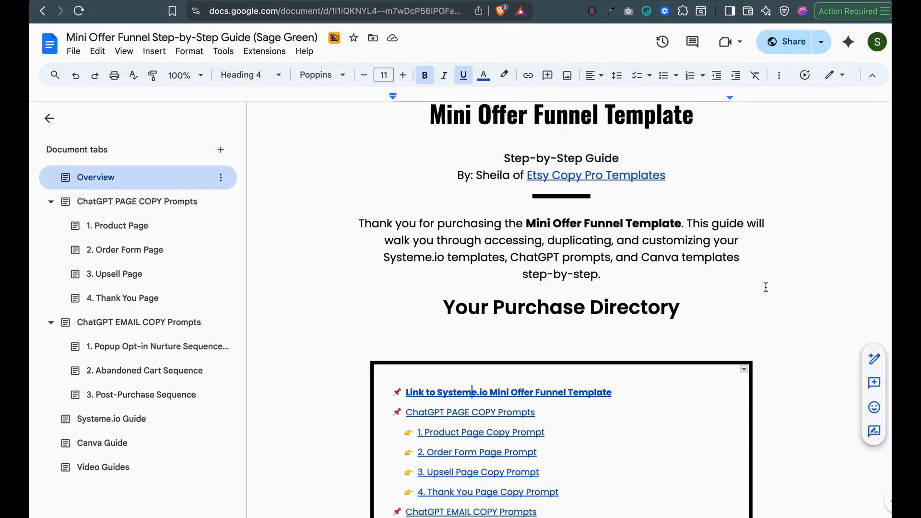
{"action": "scroll", "coordinate": [761, 312], "scroll_direction": "down", "scroll_amount": 1}
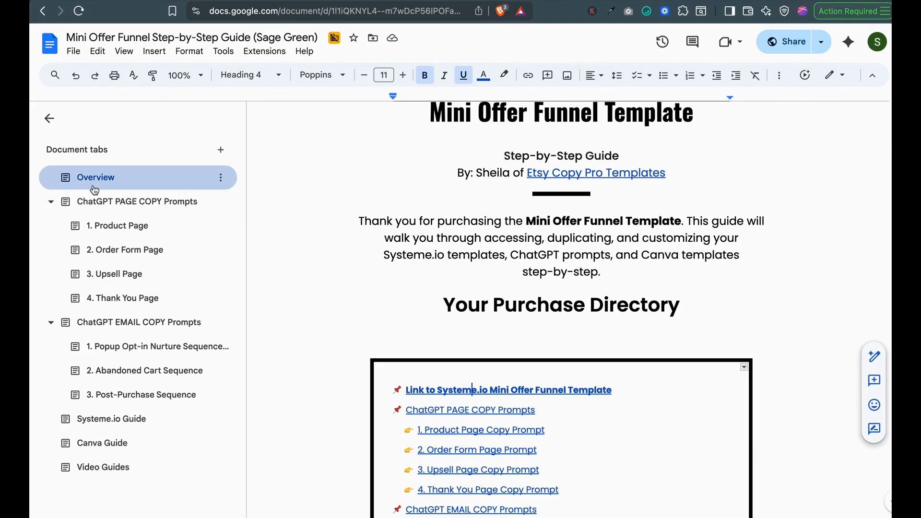
{"action": "scroll", "coordinate": [625, 302], "scroll_direction": "down", "scroll_amount": 3}
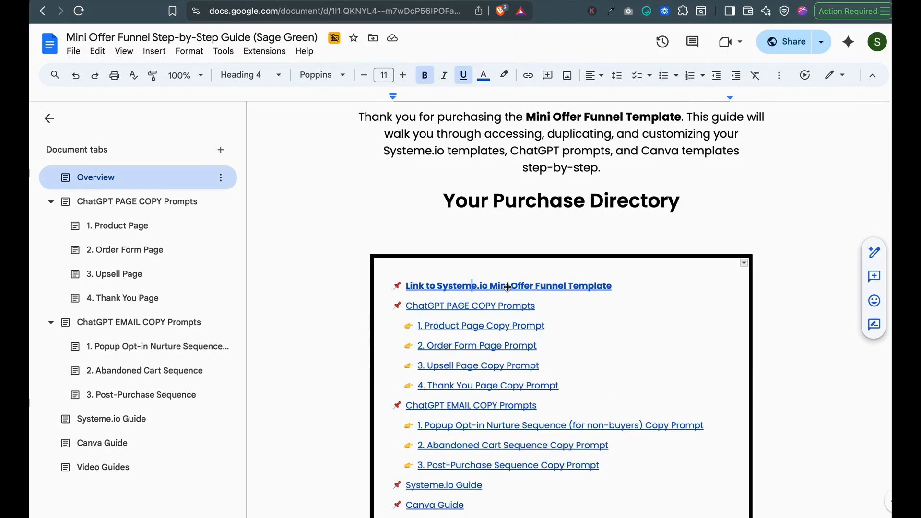
{"action": "scroll", "coordinate": [543, 323], "scroll_direction": "down", "scroll_amount": 1}
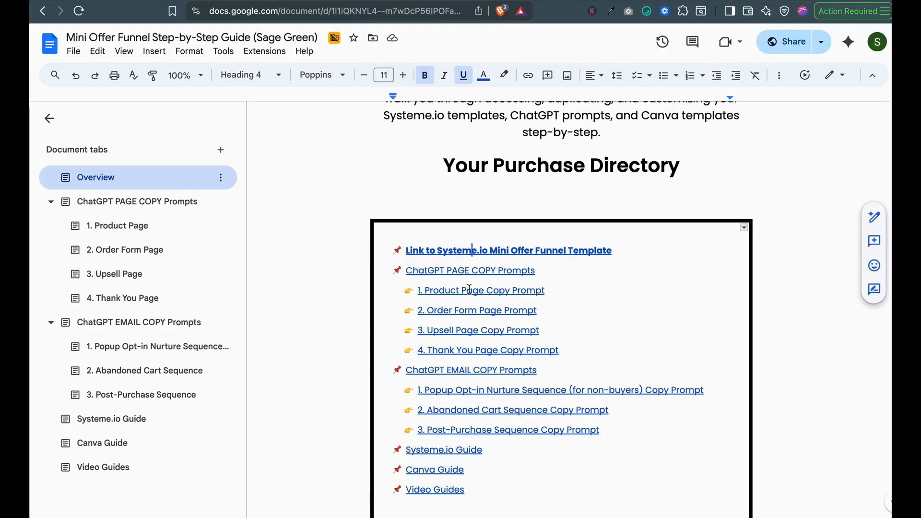
Import the Systeme.io Mini Offer Funnel Template through the guide's link, refresh the funnels list and open Mini-Offer - Sage Green.
{"action": "left_click", "coordinate": [515, 254]}
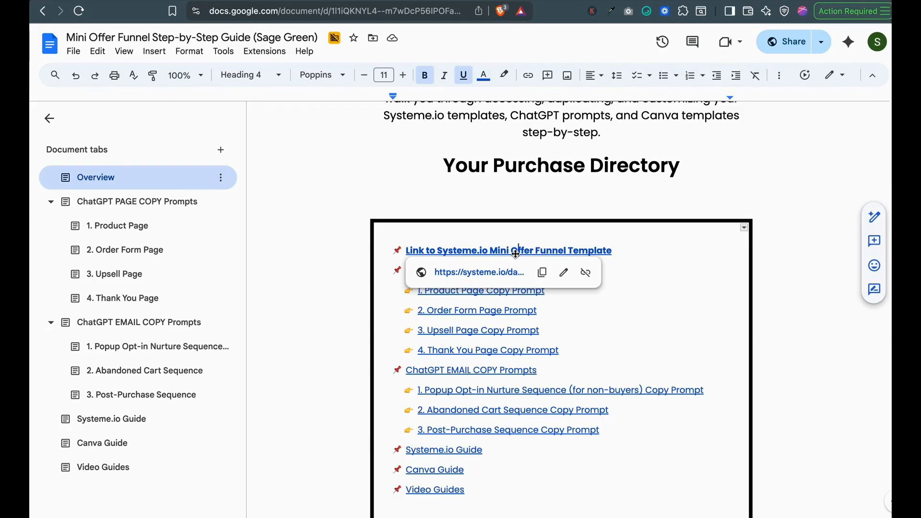
{"action": "left_click", "coordinate": [515, 254]}
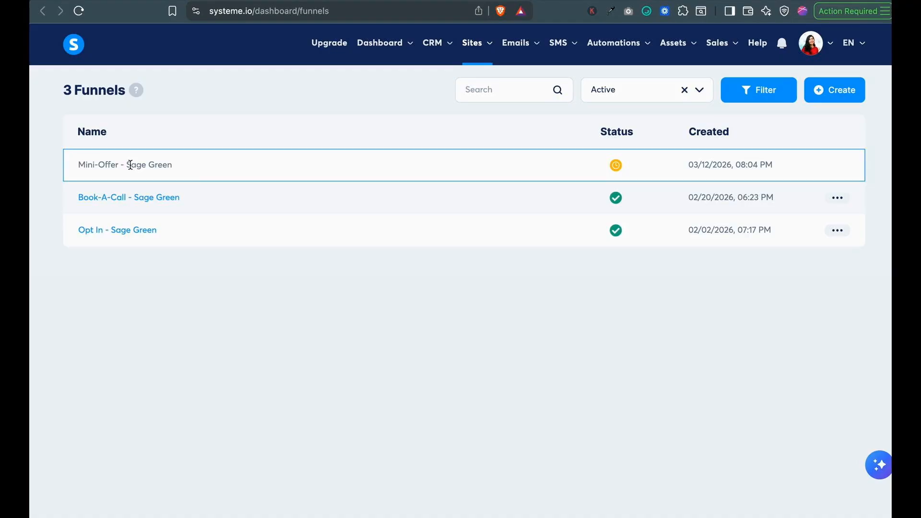
{"action": "mouse_move", "coordinate": [617, 169]}
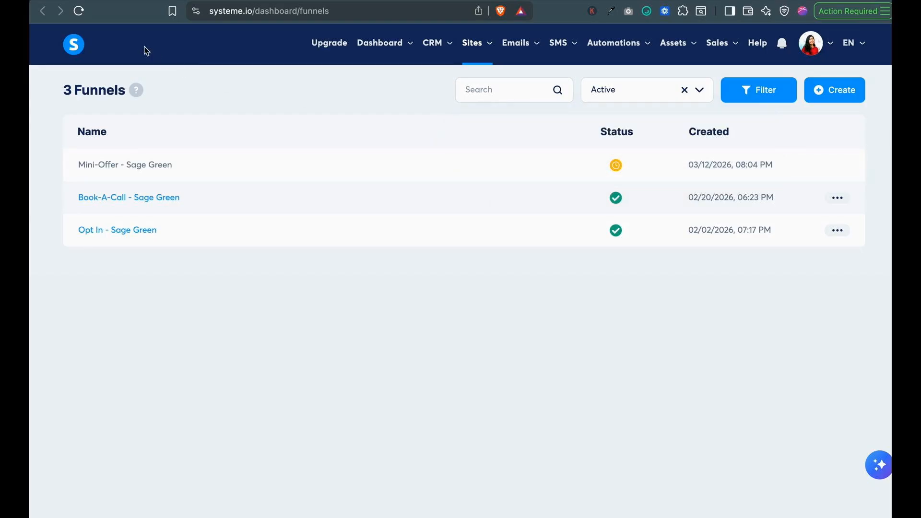
{"action": "left_click", "coordinate": [80, 10]}
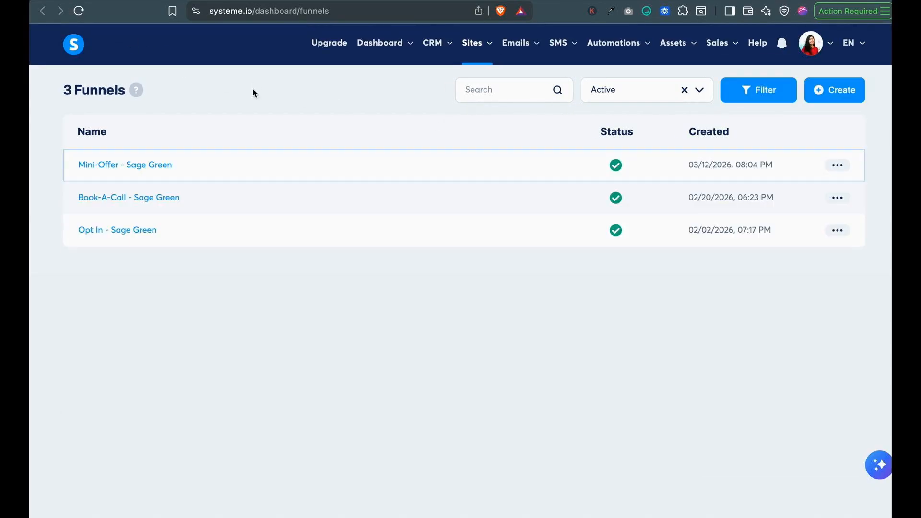
{"action": "left_click", "coordinate": [139, 166]}
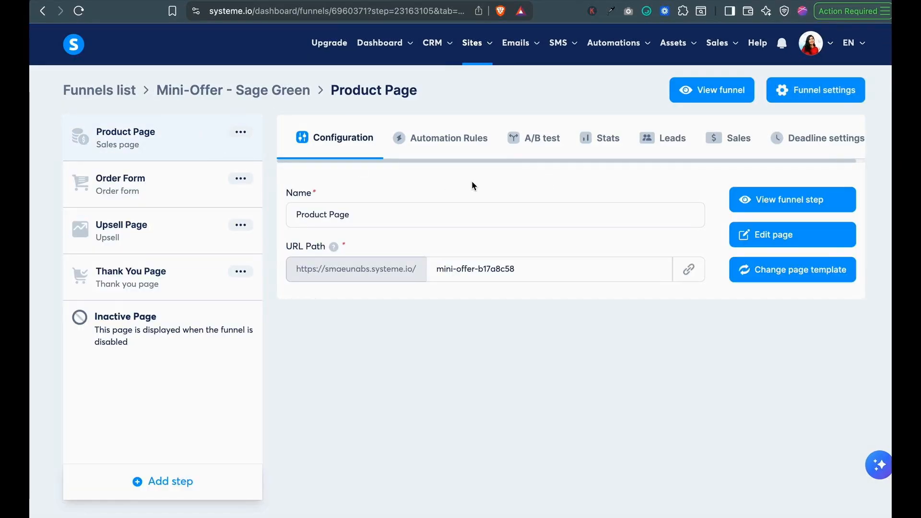
Shorten the Product Page's URL path to mini-offer by removing its random suffix.
{"action": "left_click_drag", "start_coordinate": [520, 269], "coordinate": [431, 265]}
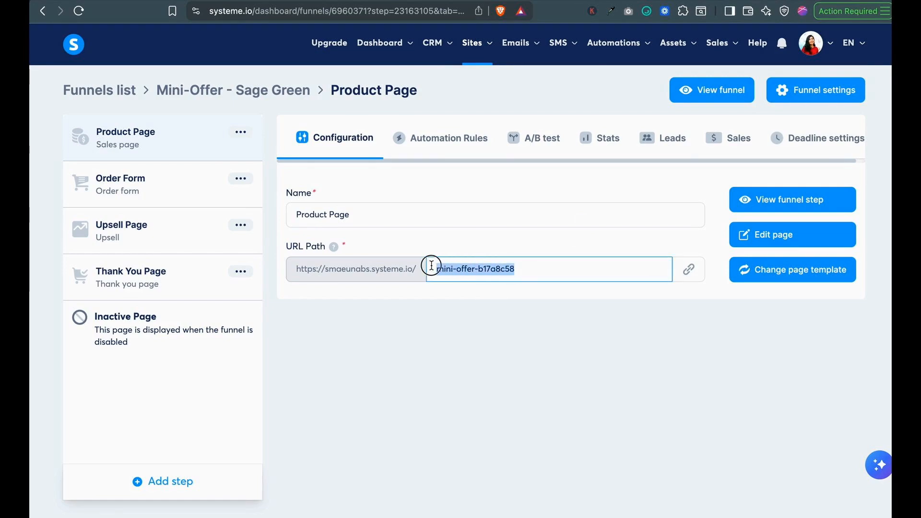
{"action": "left_click", "coordinate": [431, 265]}
{"action": "left_click_drag", "start_coordinate": [531, 271], "coordinate": [477, 269]}
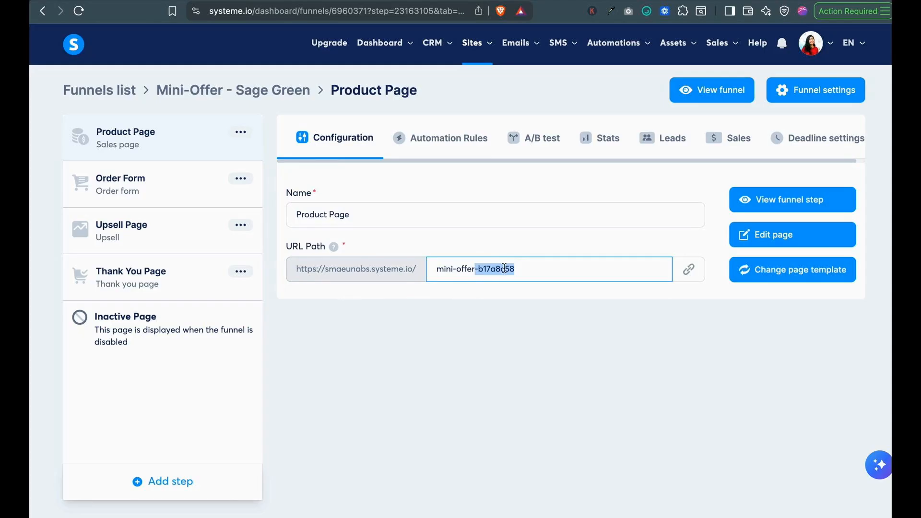
{"action": "key", "text": "BackSpace"}
{"action": "left_click", "coordinate": [631, 337]}
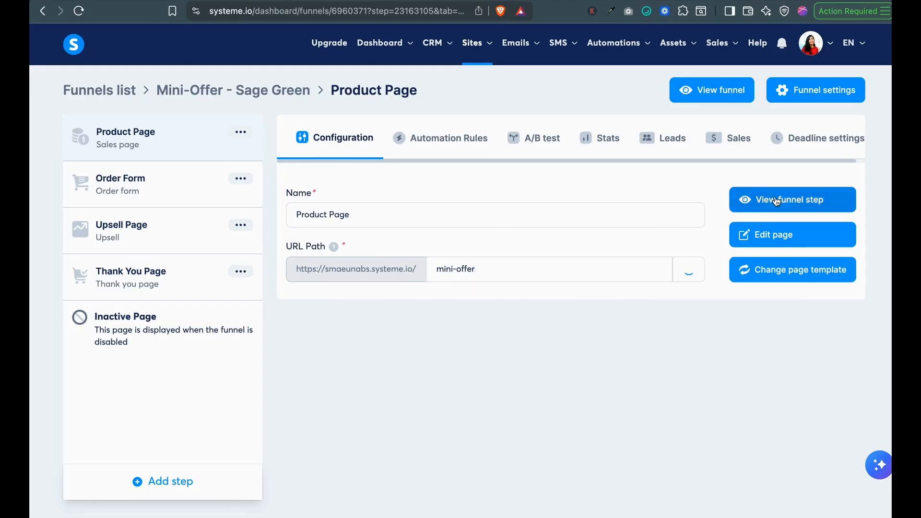
View the live product page, check the path in its web address and return to the funnel configuration.
{"action": "left_click", "coordinate": [786, 201]}
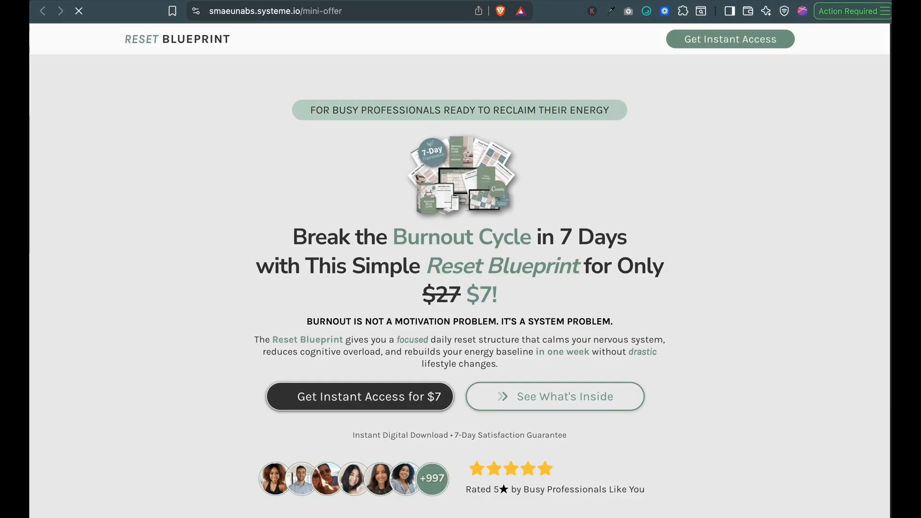
{"action": "left_click_drag", "start_coordinate": [343, 11], "coordinate": [302, 10]}
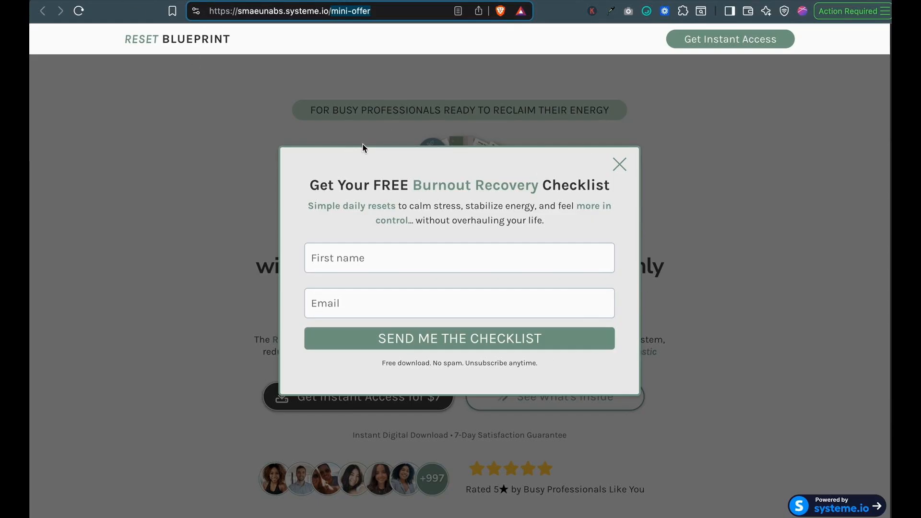
{"action": "left_click", "coordinate": [139, 4]}
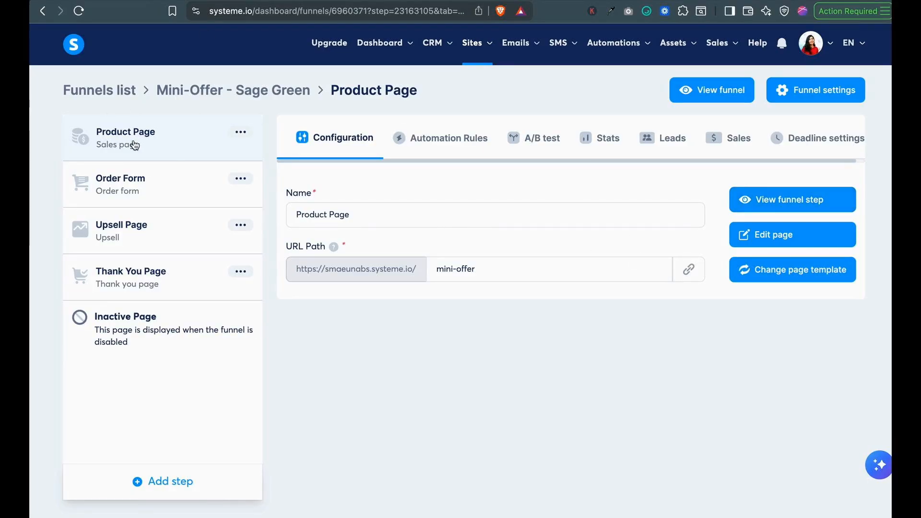
Open the Product Page in the page editor and examine the settings of Pop-up 4, closing the popup again.
{"action": "left_click", "coordinate": [808, 240]}
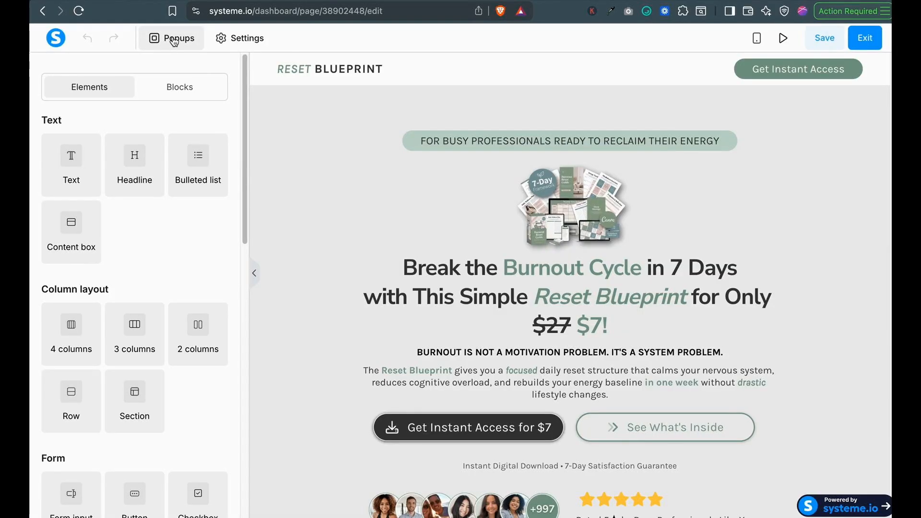
{"action": "left_click", "coordinate": [172, 41]}
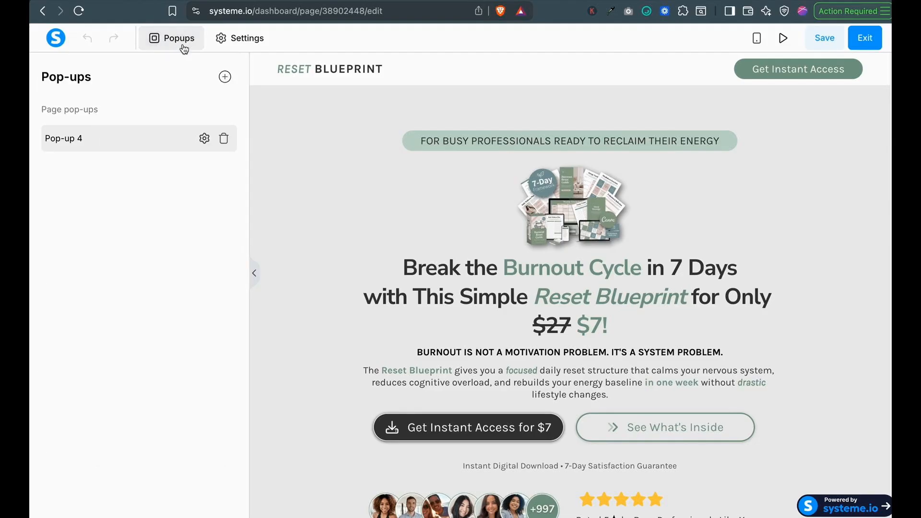
{"action": "left_click", "coordinate": [204, 139]}
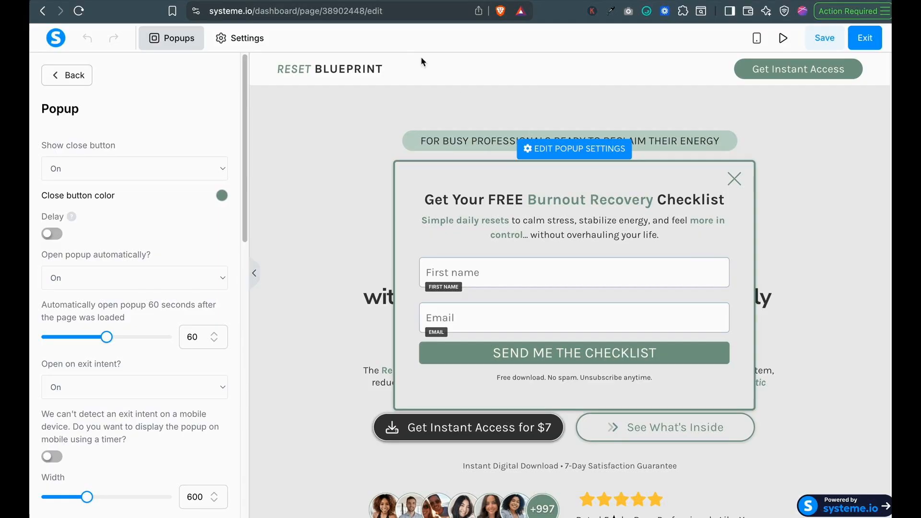
{"action": "left_click", "coordinate": [437, 117]}
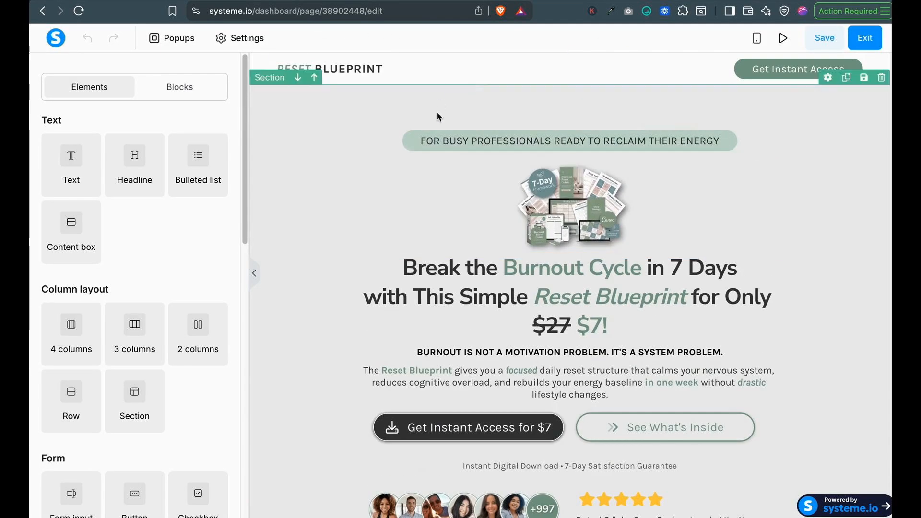
Examine the tagline button's options, the page's typography settings and the upper sections of the sales page in the editor.
{"action": "left_click", "coordinate": [418, 140]}
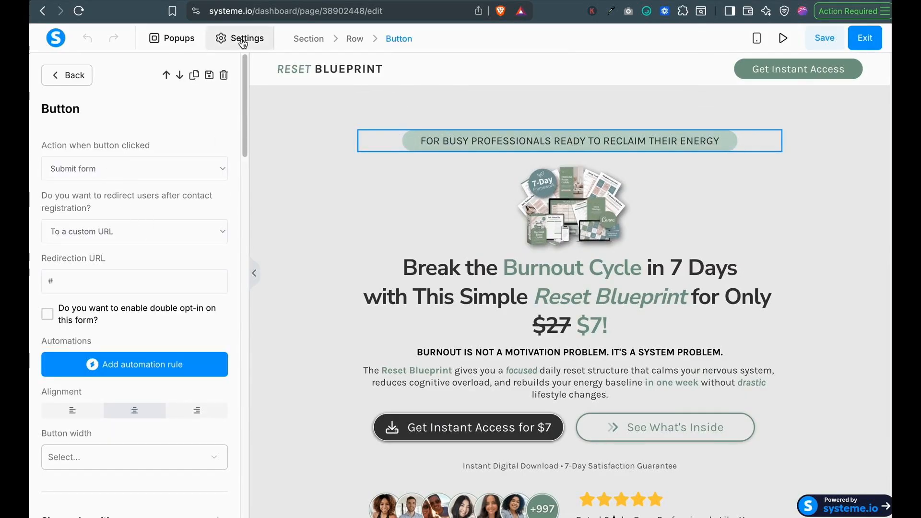
{"action": "left_click", "coordinate": [223, 38]}
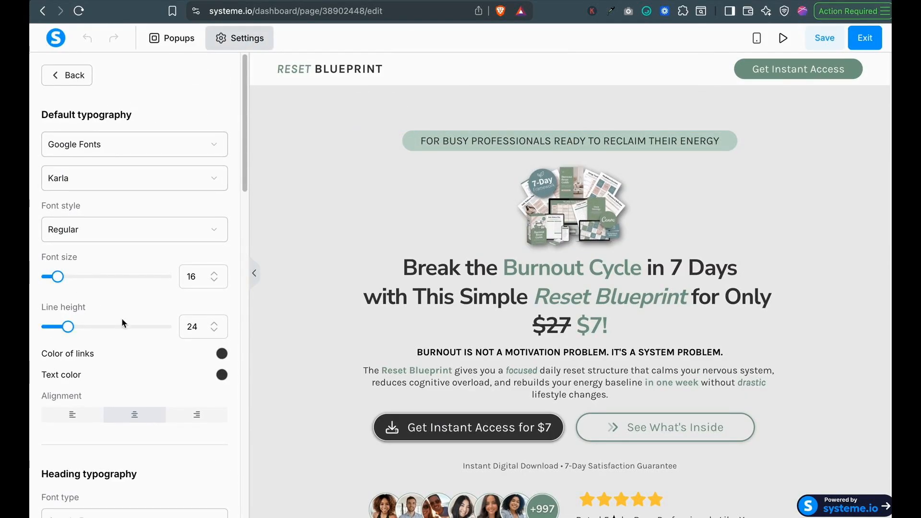
{"action": "scroll", "coordinate": [82, 259], "scroll_direction": "down", "scroll_amount": 2}
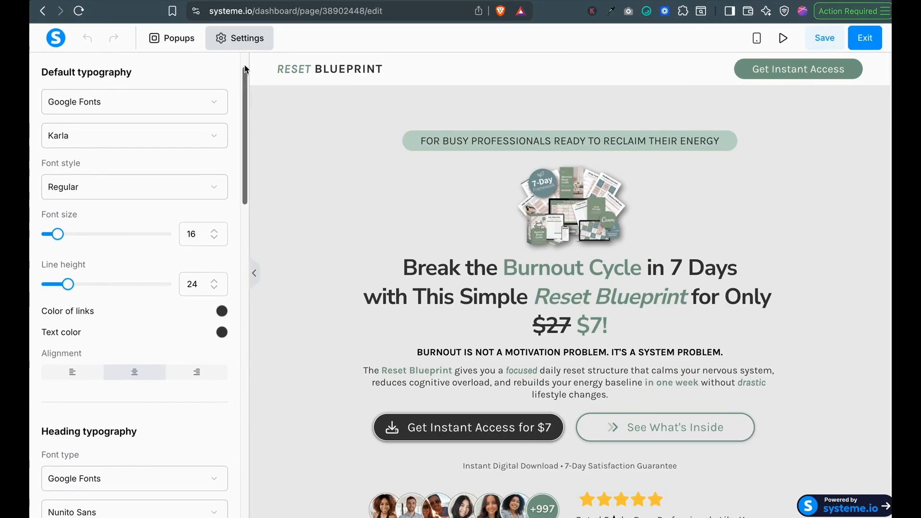
{"action": "scroll", "coordinate": [171, 290], "scroll_direction": "down", "scroll_amount": 5}
{"action": "left_click", "coordinate": [407, 140]}
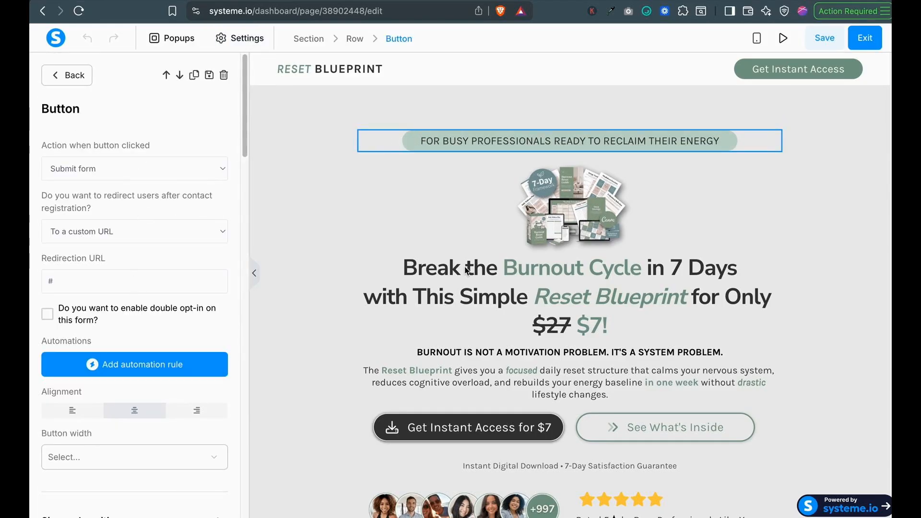
{"action": "left_click", "coordinate": [386, 417]}
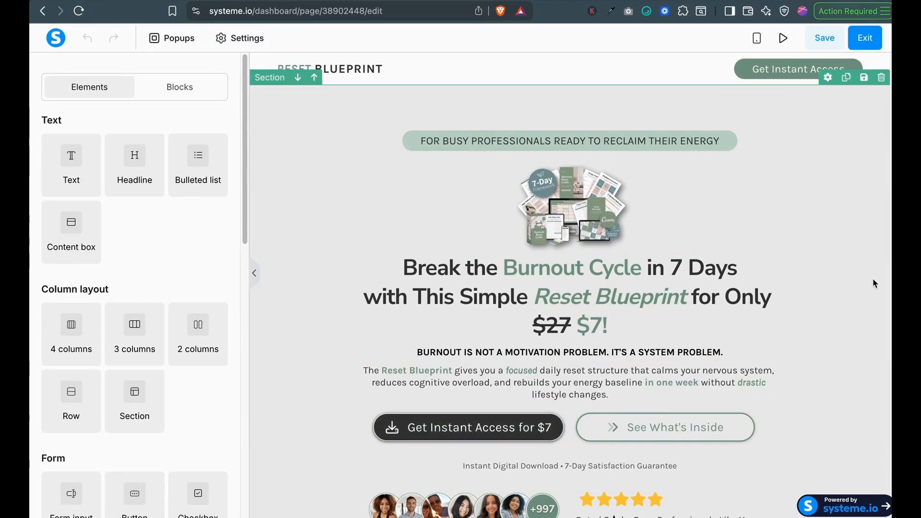
{"action": "scroll", "coordinate": [873, 281], "scroll_direction": "down", "scroll_amount": 5}
{"action": "scroll", "coordinate": [873, 283], "scroll_direction": "down", "scroll_amount": 5}
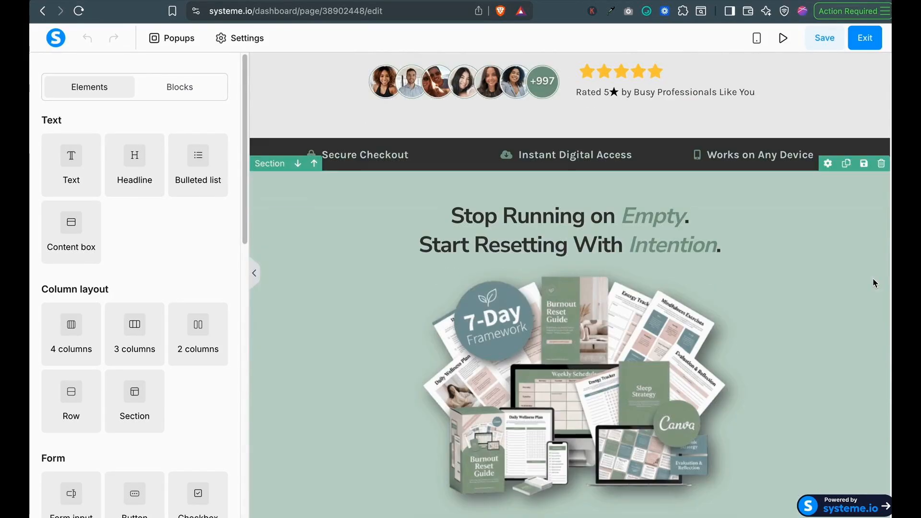
{"action": "scroll", "coordinate": [873, 283], "scroll_direction": "up", "scroll_amount": 10}
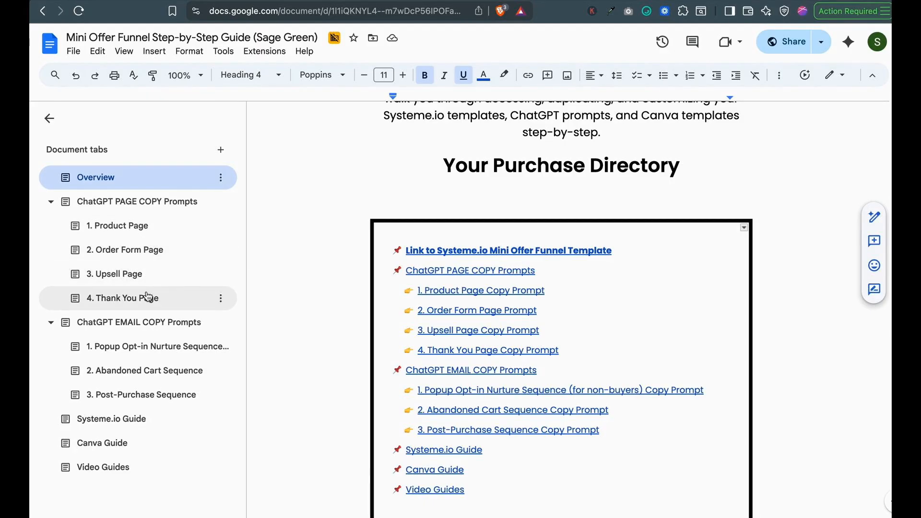
Return to the Google Docs guide and open the Product Page copy prompt at its PROMPT STARTS HERE heading.
{"action": "left_click", "coordinate": [129, 233]}
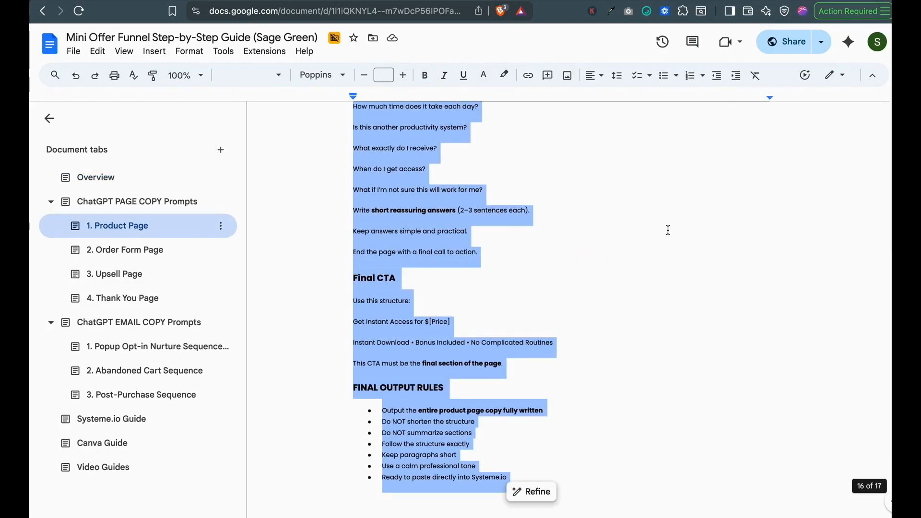
{"action": "scroll", "coordinate": [668, 230], "scroll_direction": "up", "scroll_amount": 12}
{"action": "scroll", "coordinate": [668, 230], "scroll_direction": "up", "scroll_amount": 15}
{"action": "left_click", "coordinate": [511, 198]}
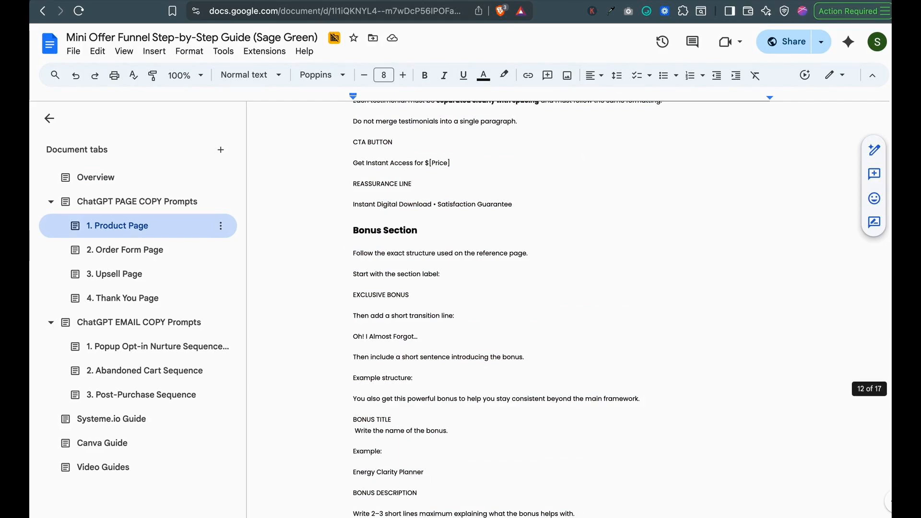
{"action": "scroll", "coordinate": [612, 244], "scroll_direction": "up", "scroll_amount": 20}
{"action": "scroll", "coordinate": [611, 244], "scroll_direction": "down", "scroll_amount": 3}
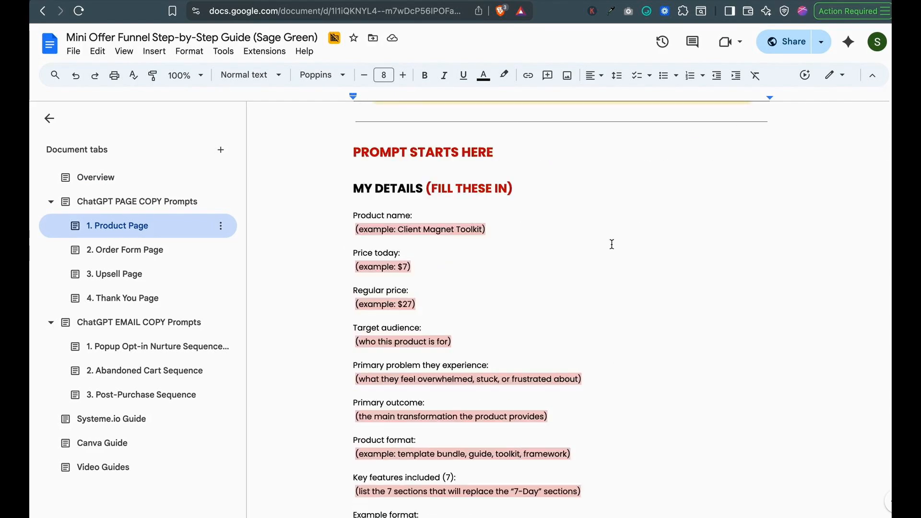
Review the prompt's MY DETAILS fields to fill in, from product name and prices down to the seven features and bonus.
{"action": "scroll", "coordinate": [611, 244], "scroll_direction": "down", "scroll_amount": 2}
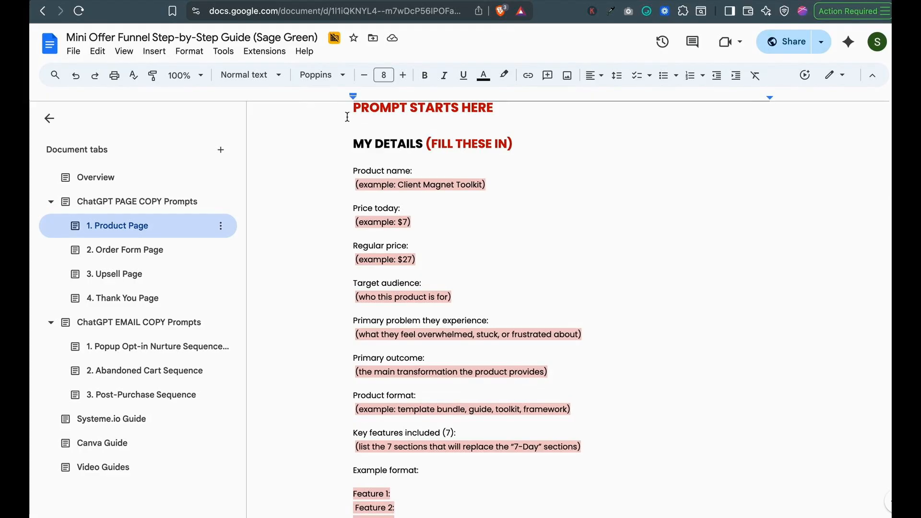
{"action": "mouse_move", "coordinate": [888, 128]}
{"action": "left_mouse_down"}
{"action": "mouse_move", "coordinate": [889, 475]}
{"action": "mouse_move", "coordinate": [888, 138]}
{"action": "left_mouse_up"}
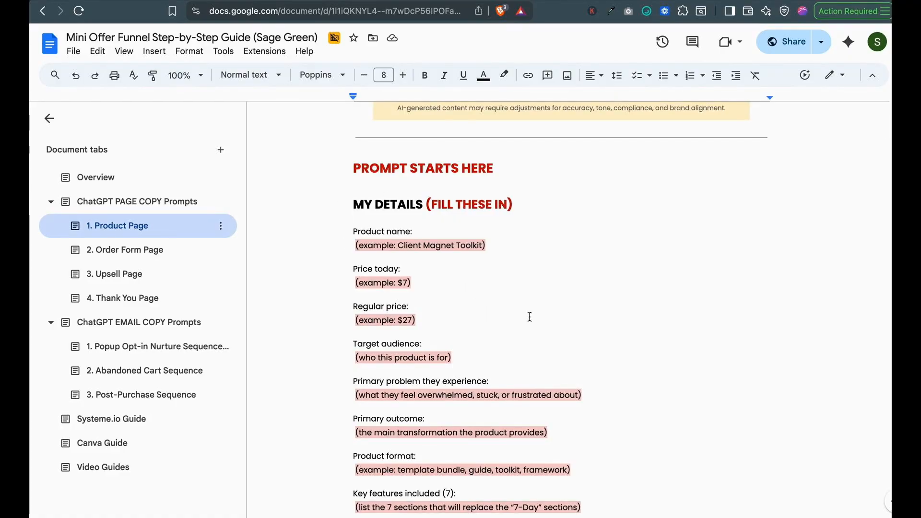
{"action": "scroll", "coordinate": [570, 317], "scroll_direction": "down", "scroll_amount": 2}
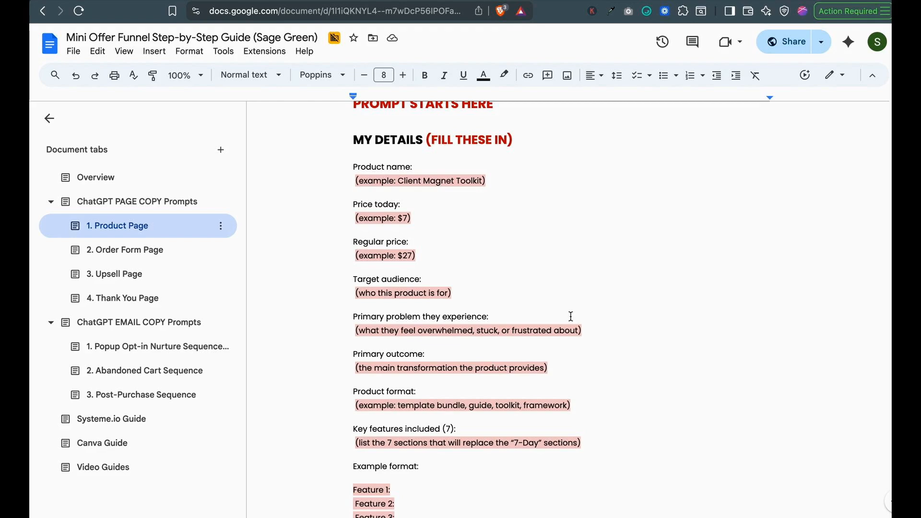
{"action": "scroll", "coordinate": [570, 316], "scroll_direction": "down", "scroll_amount": 5}
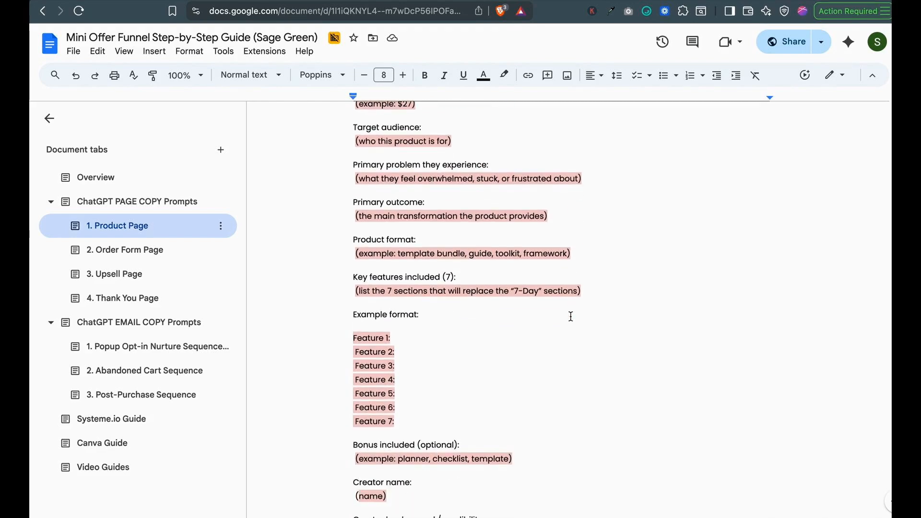
Switch to ChatGPT and review the mini-offer details request, the filled-in product page prompt and the copy generated from it.
{"action": "left_click", "coordinate": [728, 1]}
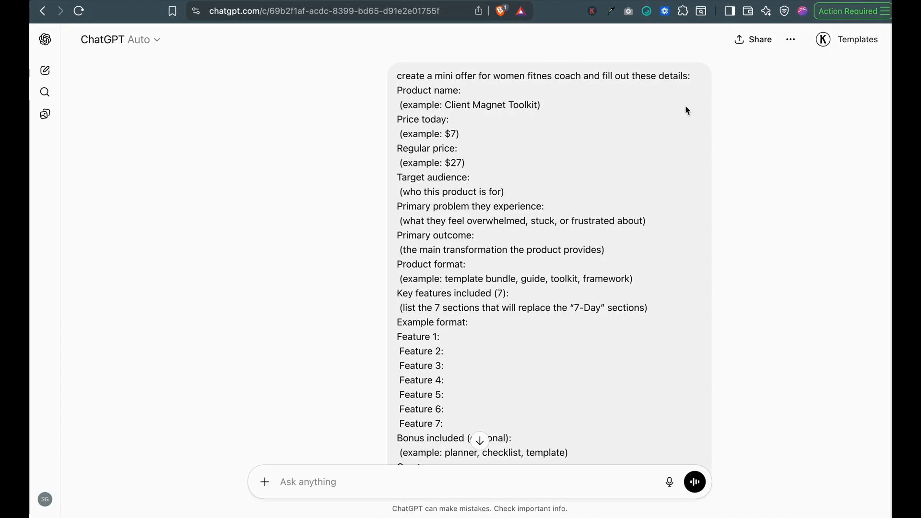
{"action": "left_click", "coordinate": [691, 1]}
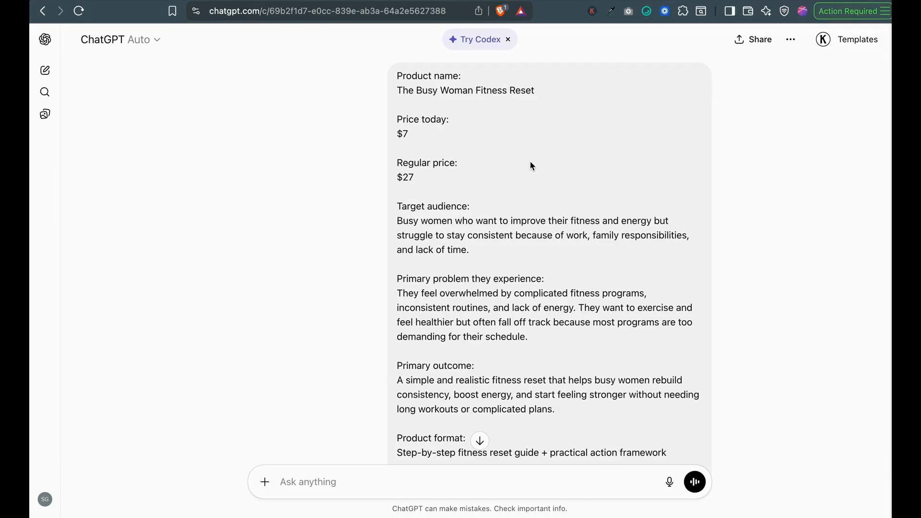
{"action": "left_click", "coordinate": [57, 1]}
{"action": "scroll", "coordinate": [449, 279], "scroll_direction": "down", "scroll_amount": 20}
{"action": "scroll", "coordinate": [449, 279], "scroll_direction": "down", "scroll_amount": 20}
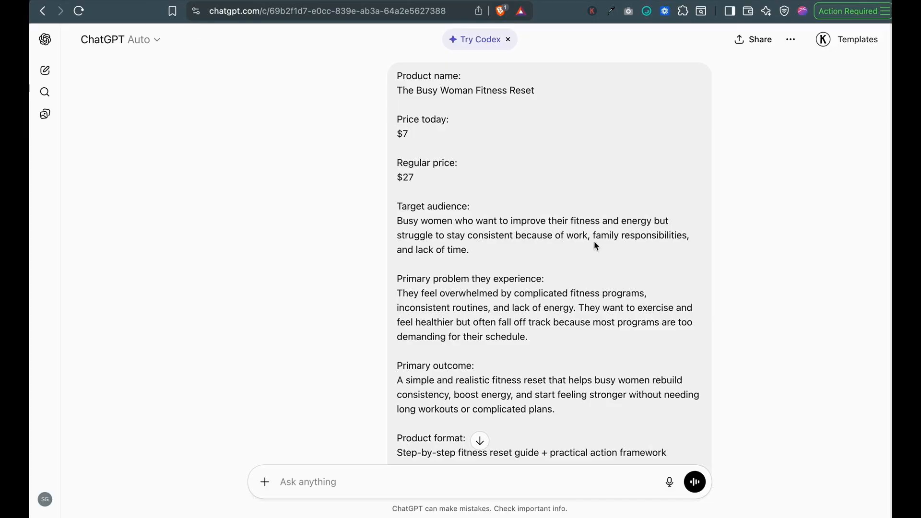
{"action": "scroll", "coordinate": [594, 241], "scroll_direction": "down", "scroll_amount": 6}
{"action": "scroll", "coordinate": [594, 244], "scroll_direction": "down", "scroll_amount": 20}
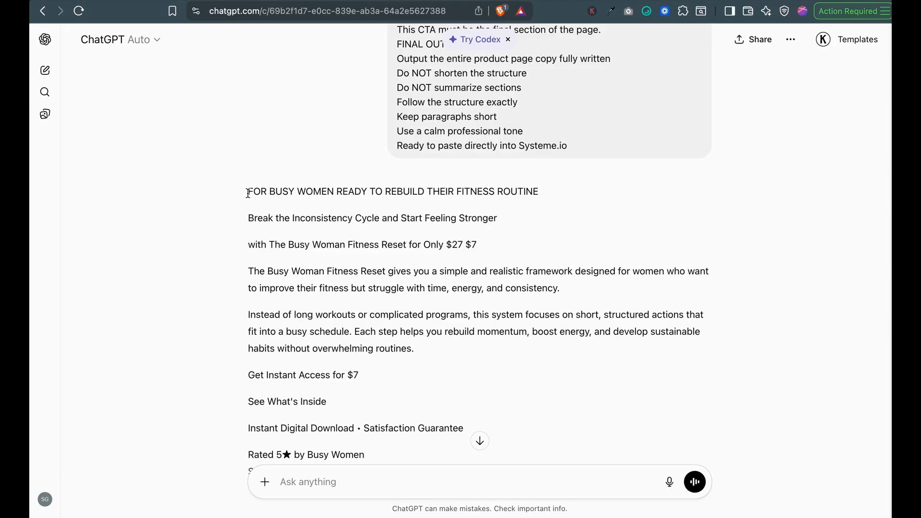
Switch to the Product Page in the systeme.io editor and examine its hero section for the text to replace.
{"action": "left_click", "coordinate": [237, 1]}
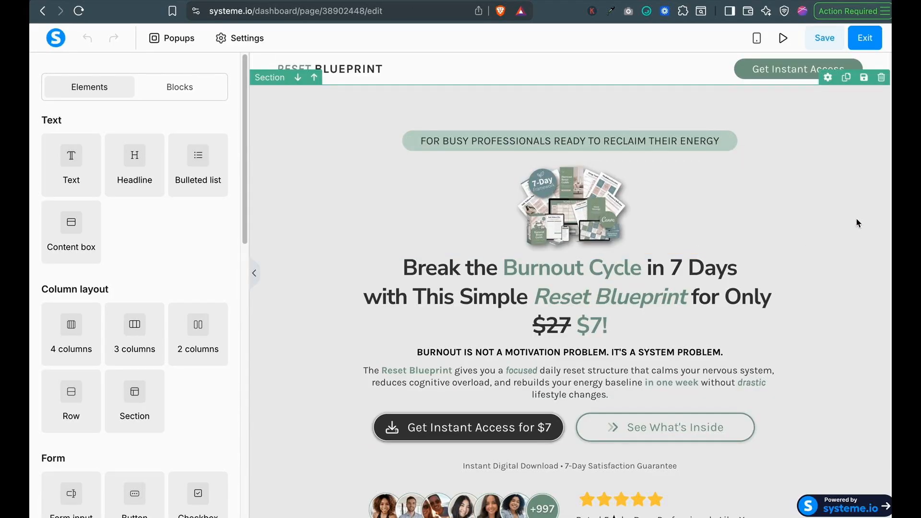
{"action": "scroll", "coordinate": [858, 223], "scroll_direction": "down", "scroll_amount": 4}
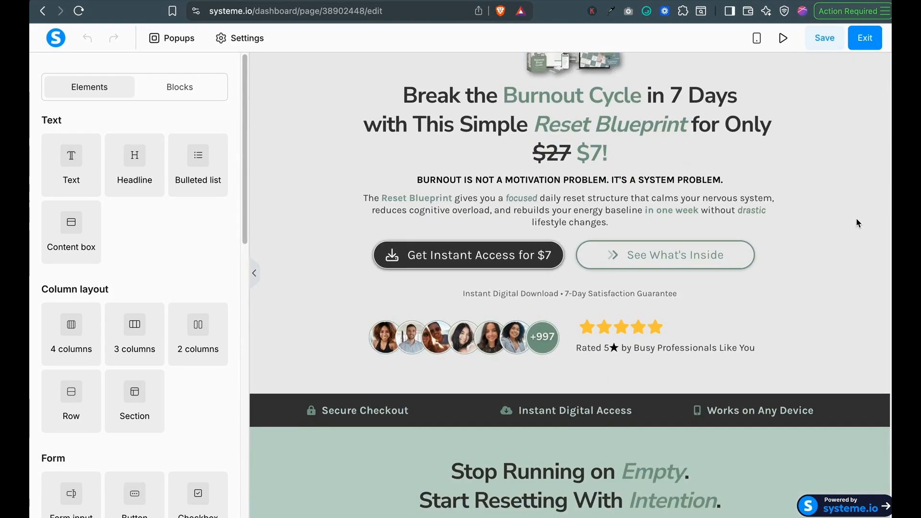
{"action": "scroll", "coordinate": [839, 211], "scroll_direction": "up", "scroll_amount": 2}
{"action": "scroll", "coordinate": [335, 106], "scroll_direction": "up", "scroll_amount": 2}
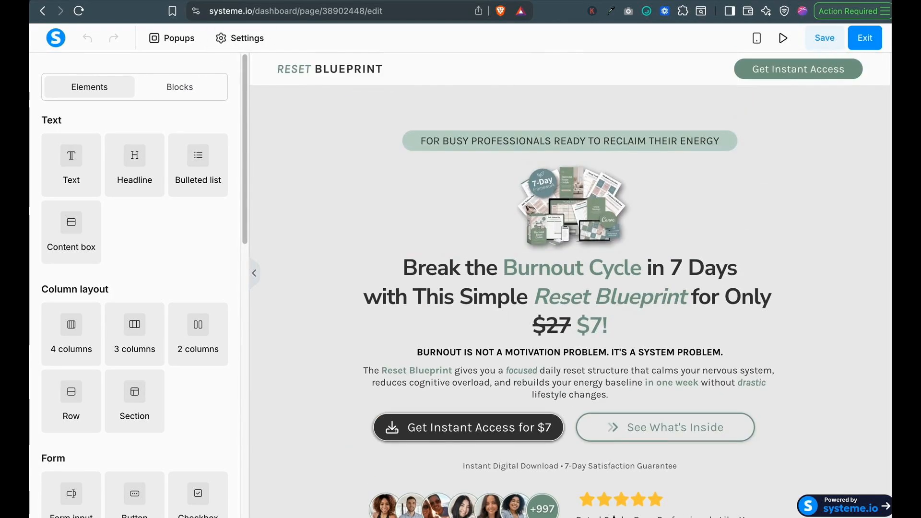
Copy the tagline "FOR BUSY WOMEN READY TO REBUILD THEIR FITNESS ROUTINE" from the generated ChatGPT copy and return to the page editor.
{"action": "left_click", "coordinate": [225, 1]}
{"action": "left_click_drag", "start_coordinate": [248, 191], "coordinate": [547, 197]}
{"action": "key", "text": "ctrl+c"}
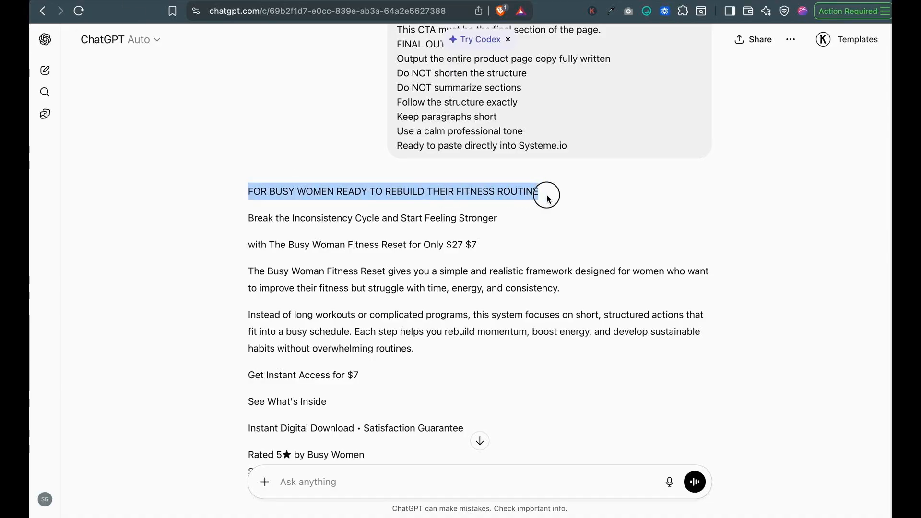
{"action": "left_click", "coordinate": [216, 4]}
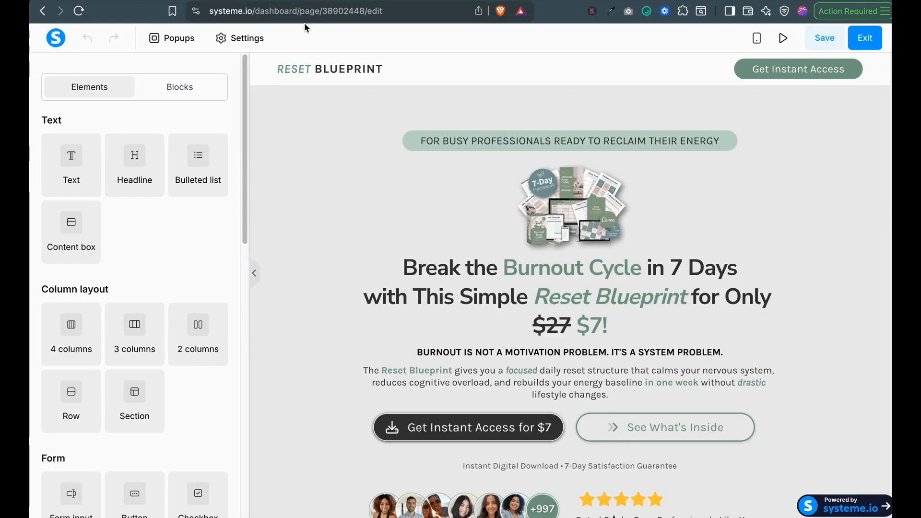
{"action": "key", "text": "ctrl+Tab"}
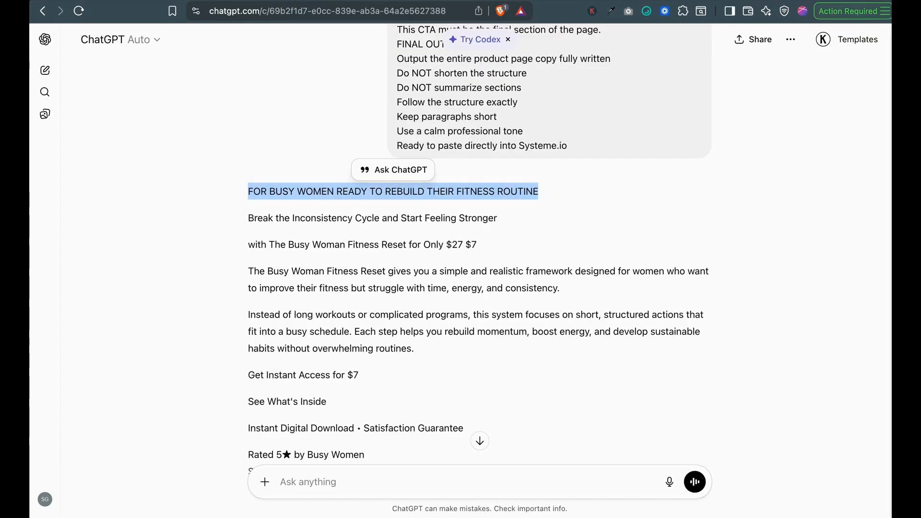
{"action": "key", "text": "ctrl+Tab"}
Replace the tagline button's text above the product image with "FOR BUSY WOMEN READY TO REBUILD THEIR FITNESS ROUTINE".
{"action": "left_click", "coordinate": [547, 142]}
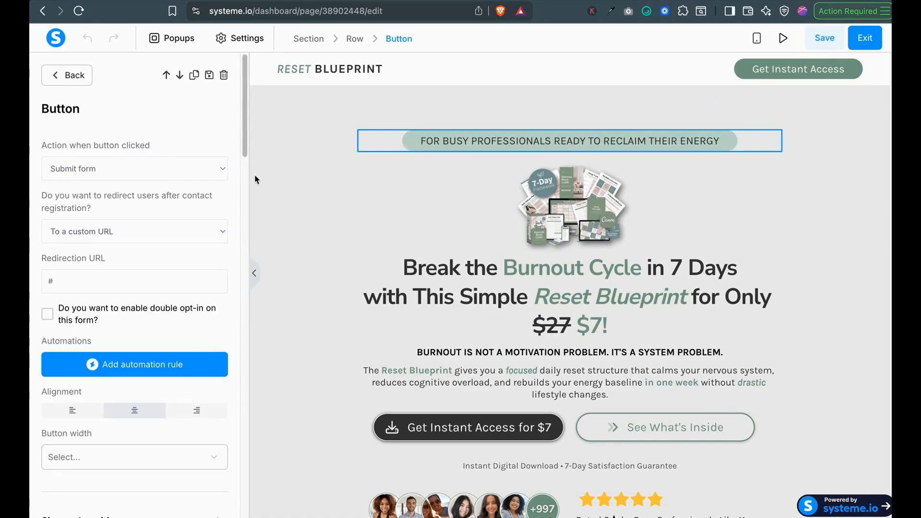
{"action": "scroll", "coordinate": [143, 239], "scroll_direction": "down", "scroll_amount": 9}
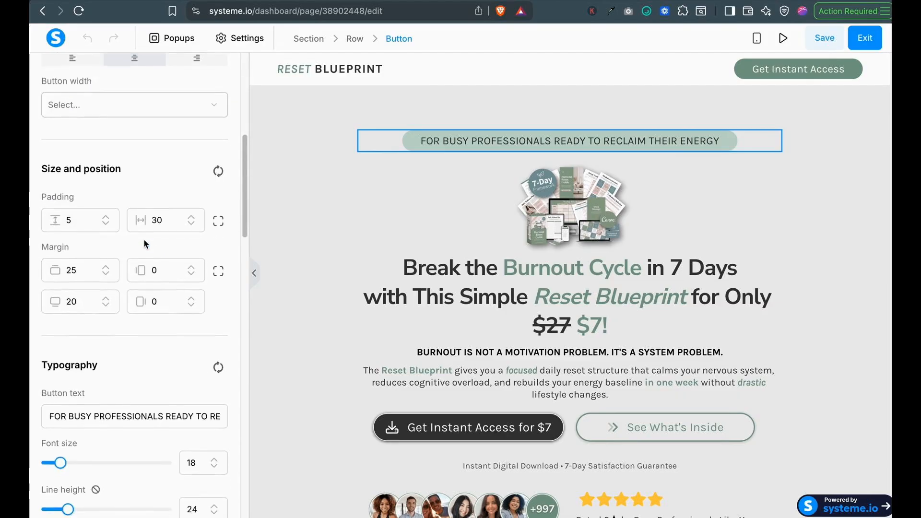
{"action": "left_click", "coordinate": [114, 347]}
{"action": "key", "text": "ctrl+a"}
{"action": "key", "text": "ctrl+v"}
{"action": "left_click", "coordinate": [466, 209]}
Replace the first line of the hero headline with ChatGPT's "Break the Inconsistency Cycle and Start Feeling Stronger".
{"action": "key", "text": "ctrl+Tab"}
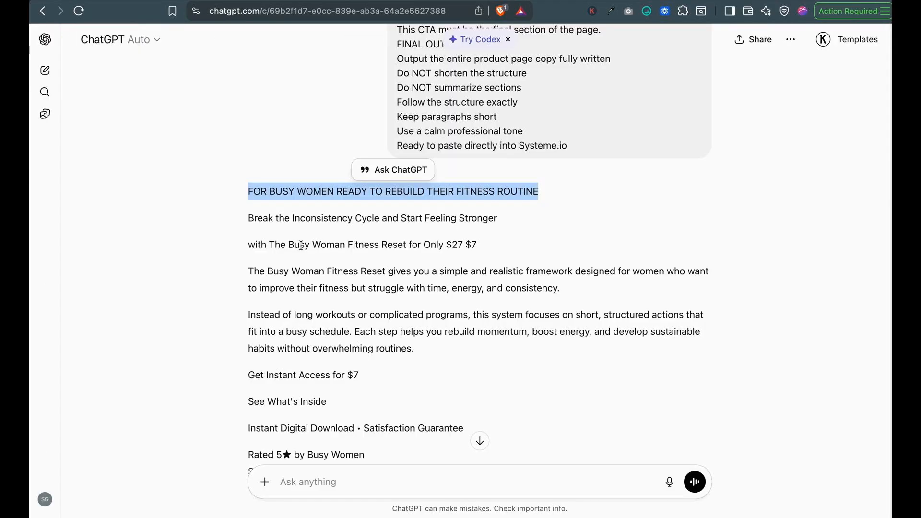
{"action": "left_click_drag", "start_coordinate": [247, 218], "coordinate": [534, 220]}
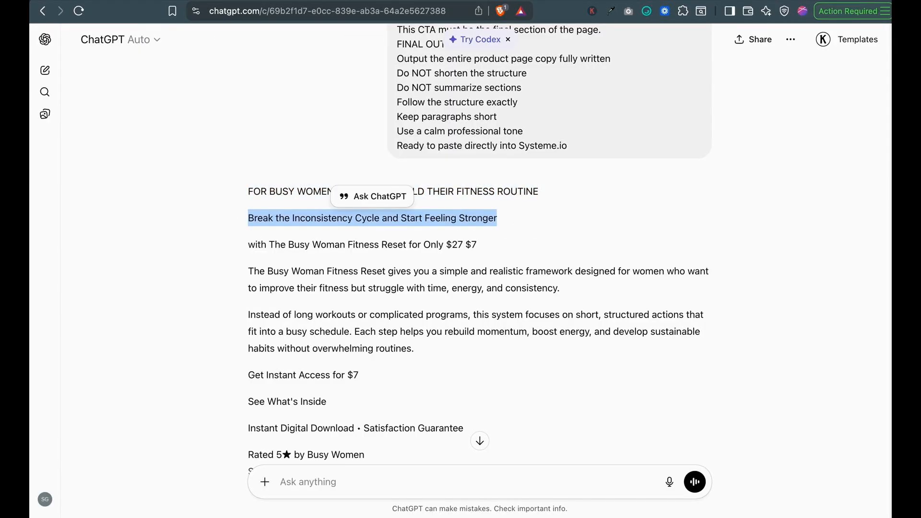
{"action": "key", "text": "ctrl+c"}
{"action": "key", "text": "ctrl+shift+Tab"}
{"action": "left_click", "coordinate": [549, 276]}
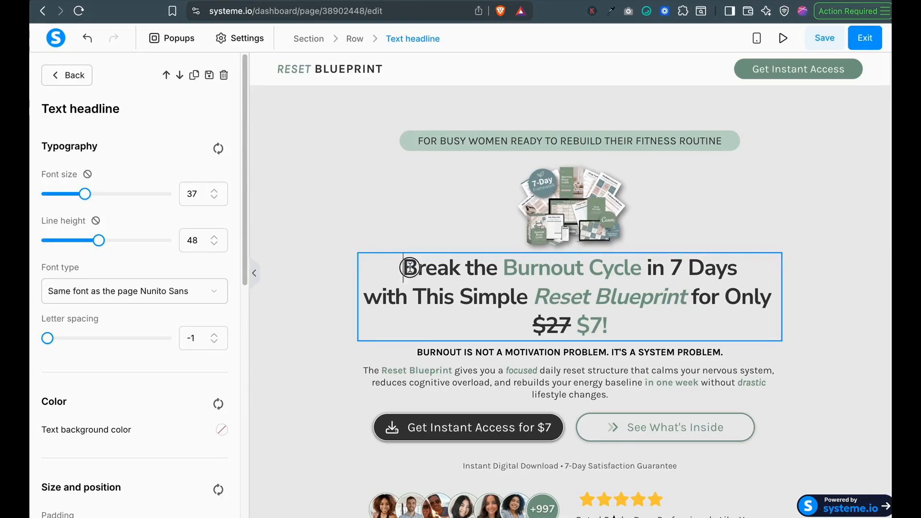
{"action": "left_click_drag", "start_coordinate": [391, 268], "coordinate": [743, 272]}
{"action": "key", "text": "ctrl+v"}
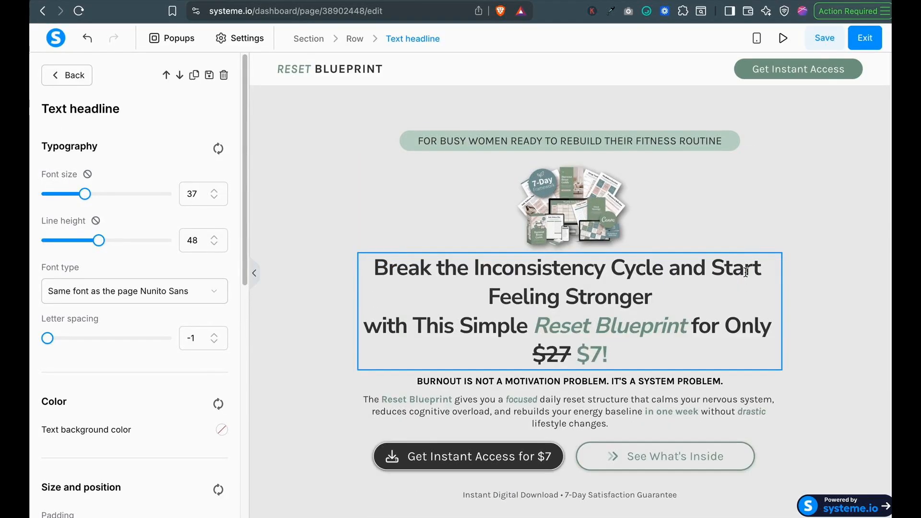
Replace the rest of the hero headline with ChatGPT's "with The Busy Woman Fitness Reset for Only $27 $7" and deselect it.
{"action": "key", "text": "ctrl+Tab"}
{"action": "left_click", "coordinate": [298, 267]}
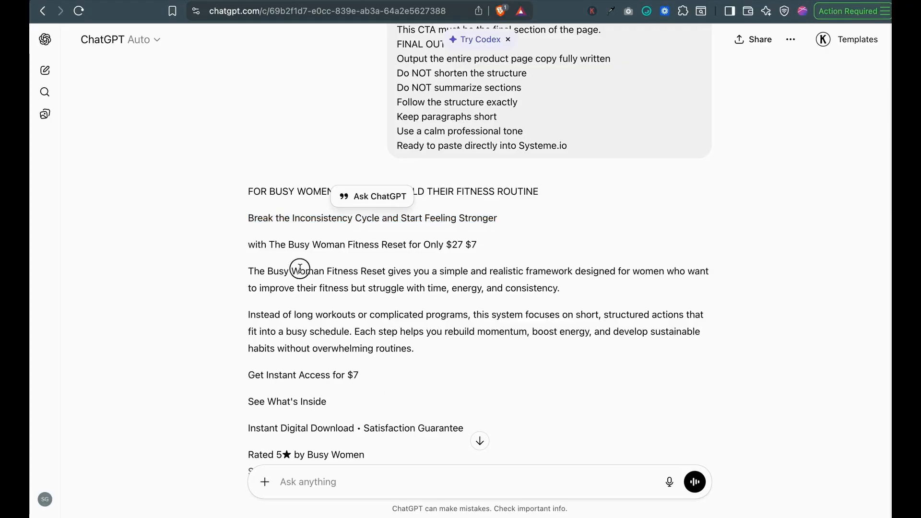
{"action": "left_click_drag", "start_coordinate": [249, 245], "coordinate": [543, 253]}
{"action": "key", "text": "ctrl+c"}
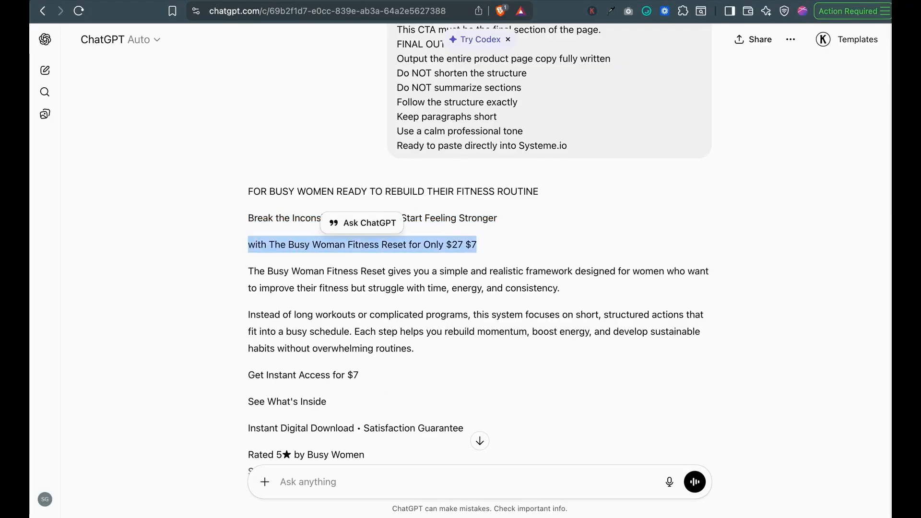
{"action": "key", "text": "ctrl+Tab"}
{"action": "left_click_drag", "start_coordinate": [608, 350], "coordinate": [353, 316]}
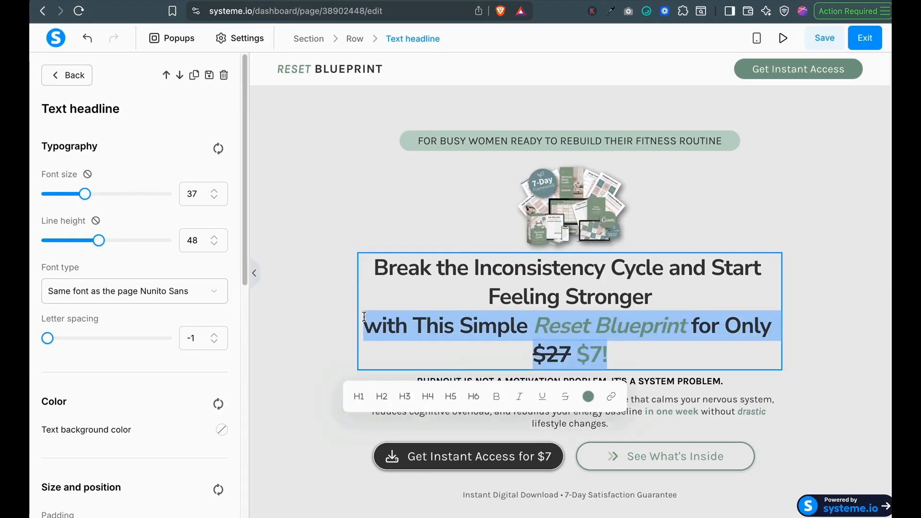
{"action": "key", "text": "BackSpace"}
{"action": "key", "text": "ctrl+v"}
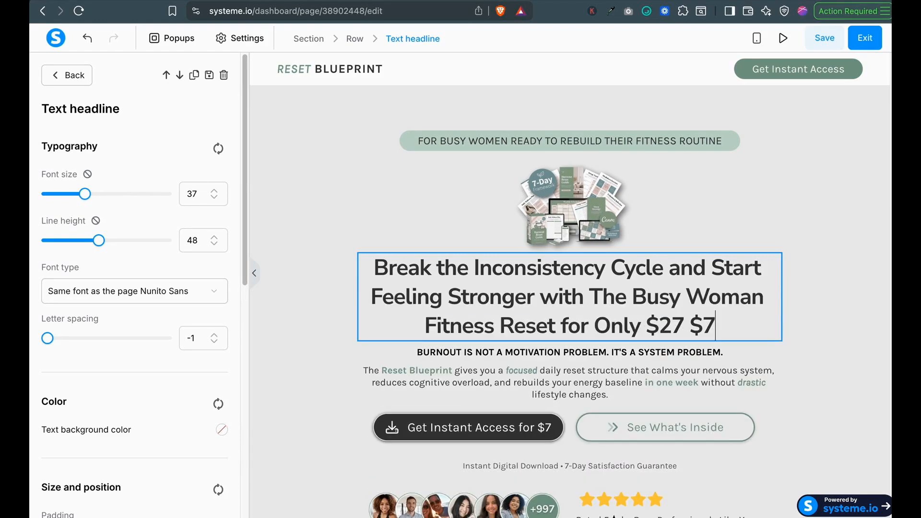
{"action": "left_click", "coordinate": [794, 272]}
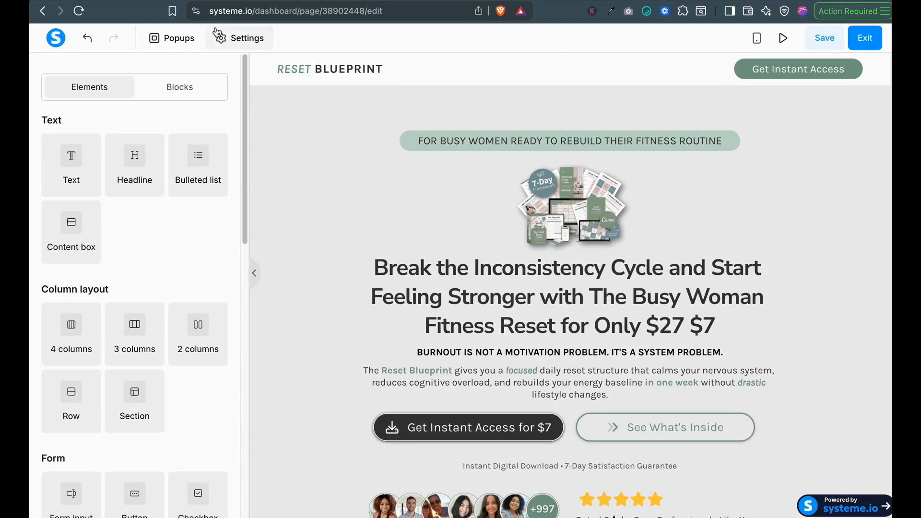
{"action": "key", "text": "ctrl+Tab"}
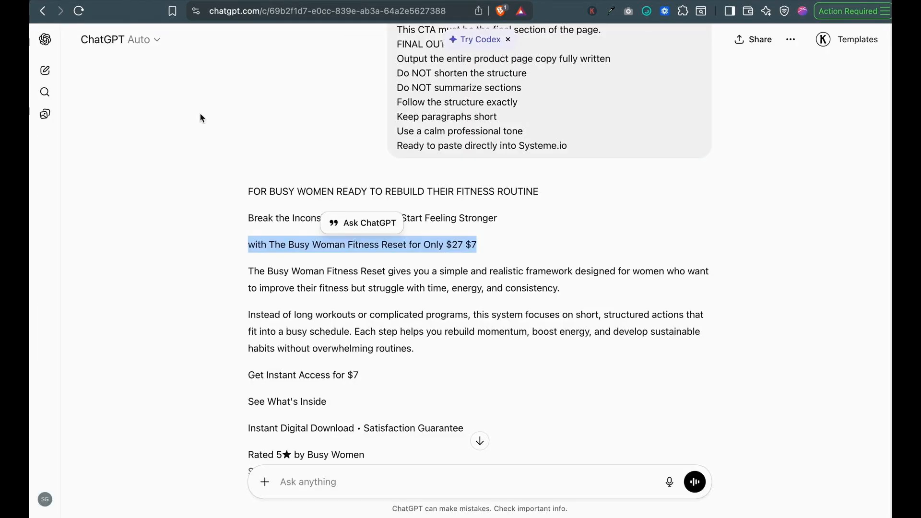
{"action": "key", "text": "ctrl+shift+Tab"}
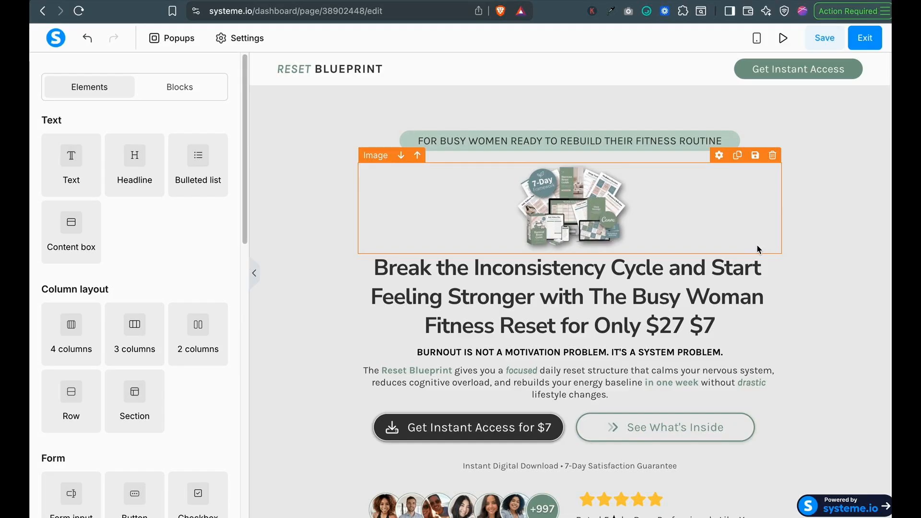
Switch to the Google Docs guide and look through the Order Form, Upsell and Thank You Page copy prompts.
{"action": "left_click", "coordinate": [78, 0]}
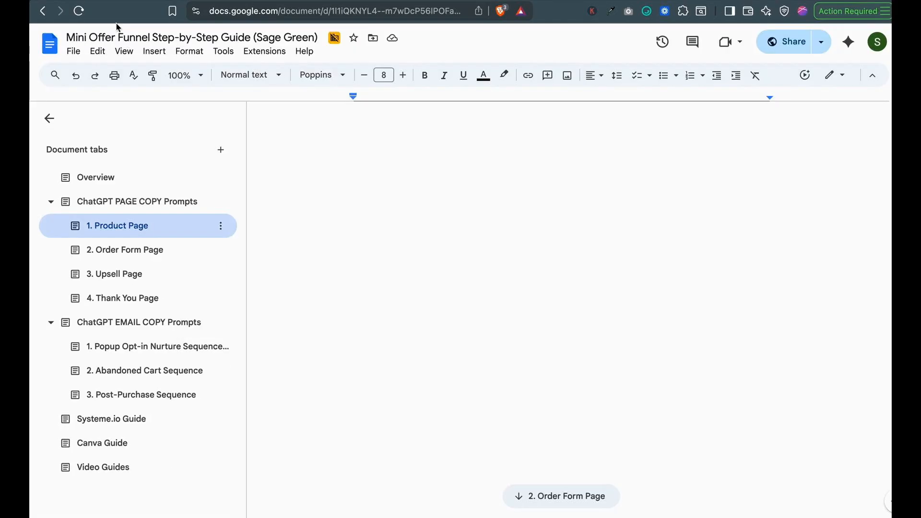
{"action": "left_click", "coordinate": [125, 249]}
{"action": "scroll", "coordinate": [329, 231], "scroll_direction": "up", "scroll_amount": 15}
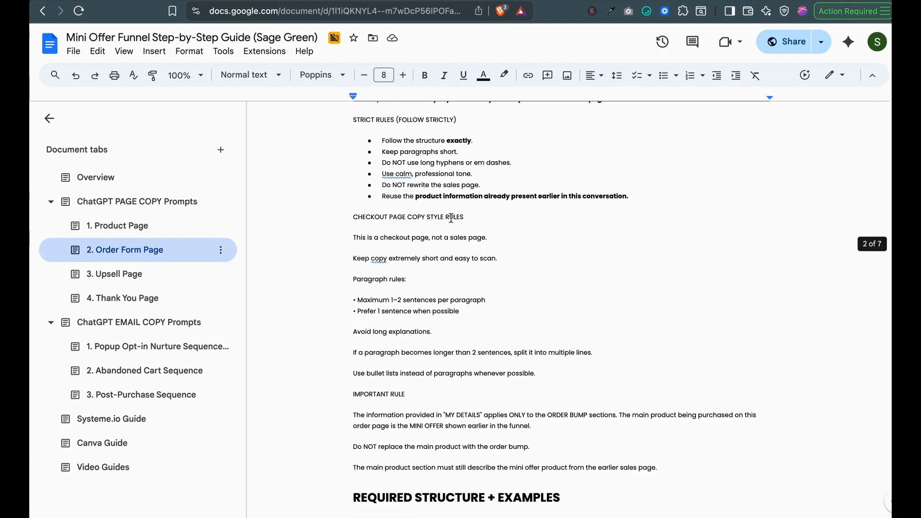
{"action": "left_click", "coordinate": [129, 277]}
{"action": "scroll", "coordinate": [459, 224], "scroll_direction": "up", "scroll_amount": 15}
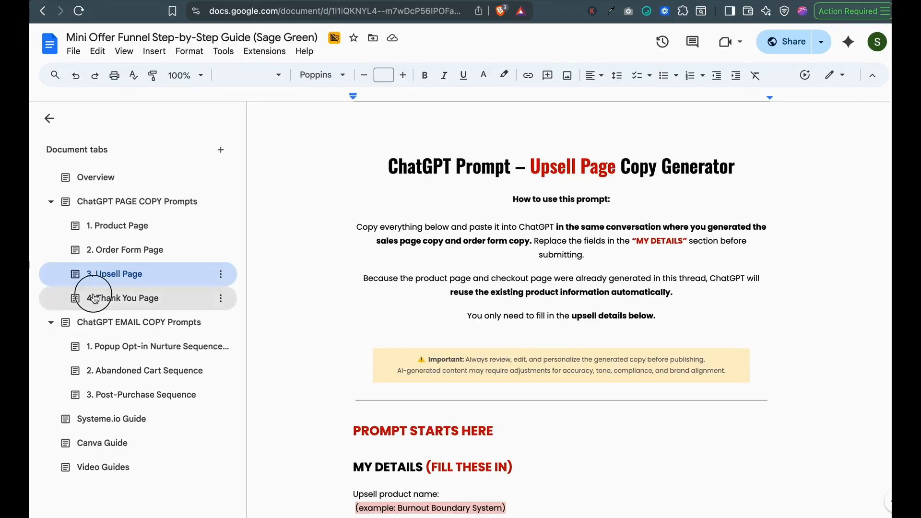
{"action": "left_click", "coordinate": [122, 298]}
{"action": "scroll", "coordinate": [513, 191], "scroll_direction": "up", "scroll_amount": 15}
{"action": "scroll", "coordinate": [510, 194], "scroll_direction": "up", "scroll_amount": 10}
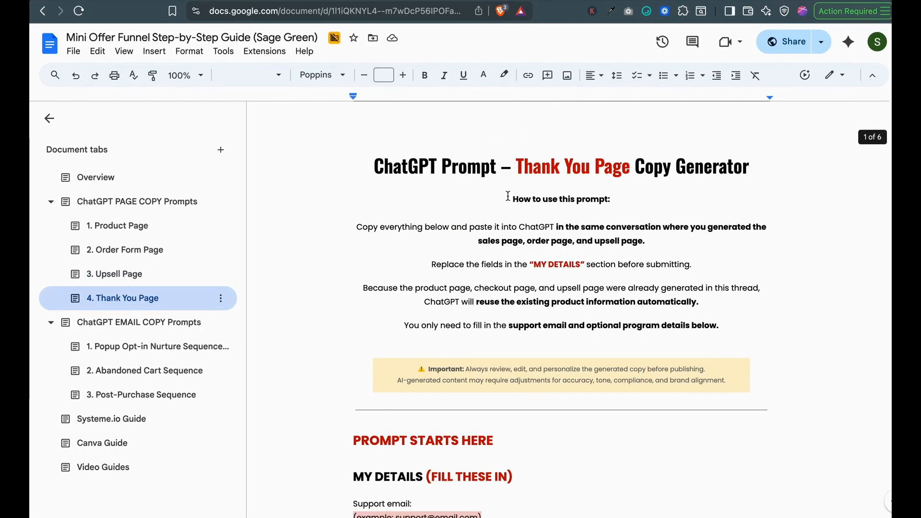
Review the MY DETAILS fields of the Order Form Page prompt, including the order bump name and price.
{"action": "left_click", "coordinate": [126, 249]}
{"action": "scroll", "coordinate": [528, 240], "scroll_direction": "up", "scroll_amount": 5}
{"action": "scroll", "coordinate": [547, 230], "scroll_direction": "up", "scroll_amount": 15}
{"action": "scroll", "coordinate": [613, 234], "scroll_direction": "down", "scroll_amount": 5}
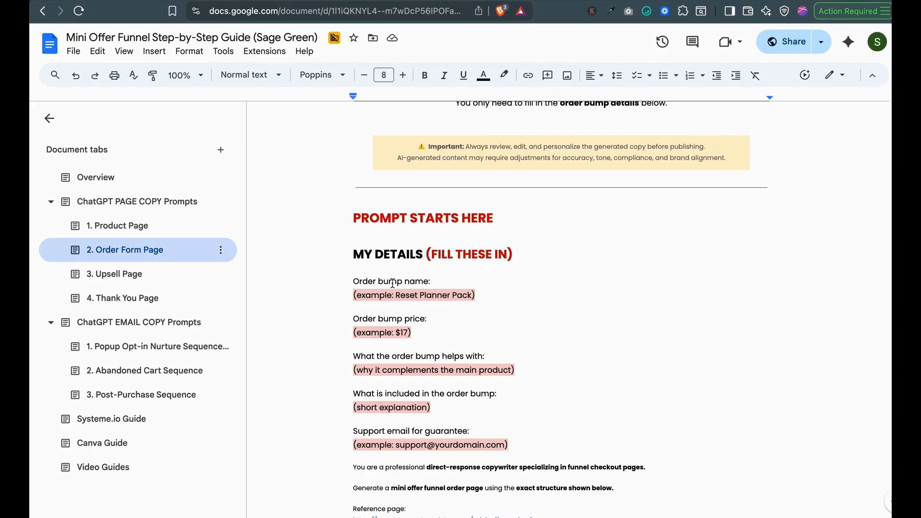
{"action": "left_click_drag", "start_coordinate": [349, 298], "coordinate": [489, 291]}
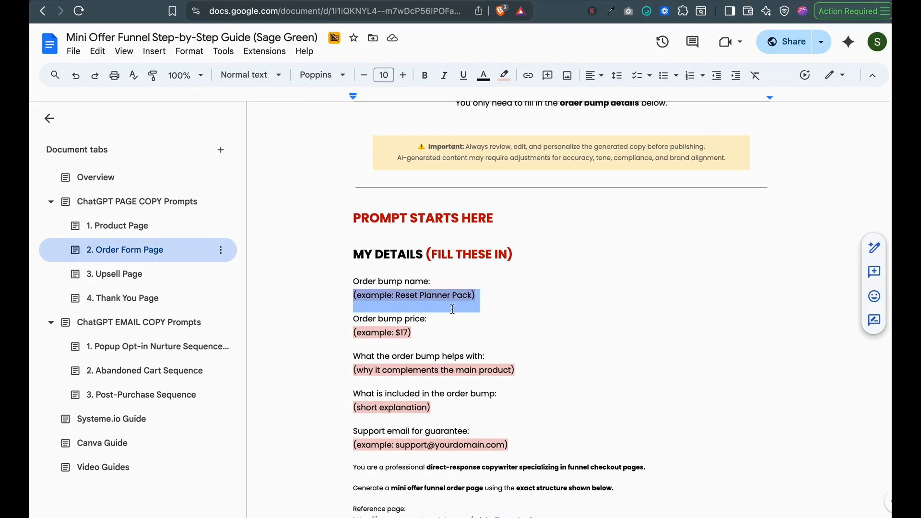
{"action": "left_click", "coordinate": [353, 333]}
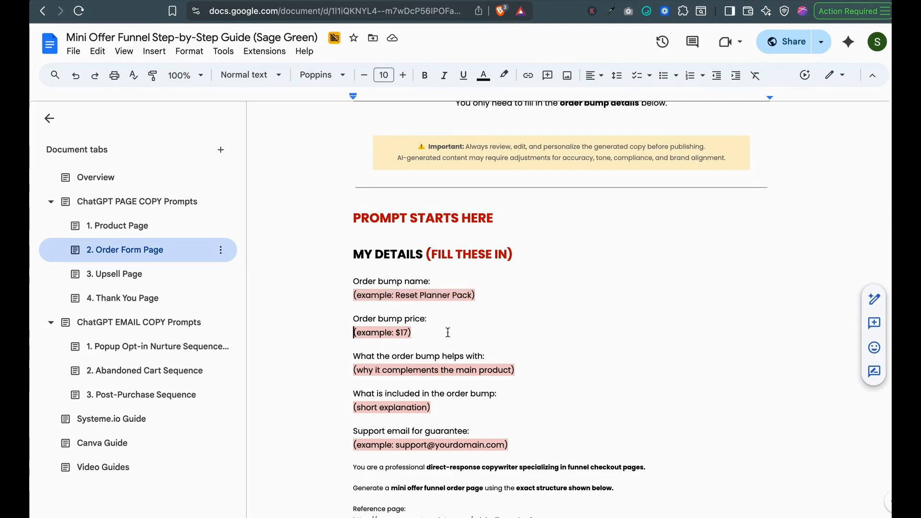
Review the MY DETAILS fields of the Upsell Page prompt, from the upsell product name and prices to the included resources.
{"action": "left_click", "coordinate": [120, 274]}
{"action": "key", "text": "ctrl+a"}
{"action": "scroll", "coordinate": [569, 232], "scroll_direction": "up", "scroll_amount": 5}
{"action": "scroll", "coordinate": [569, 232], "scroll_direction": "up", "scroll_amount": 20}
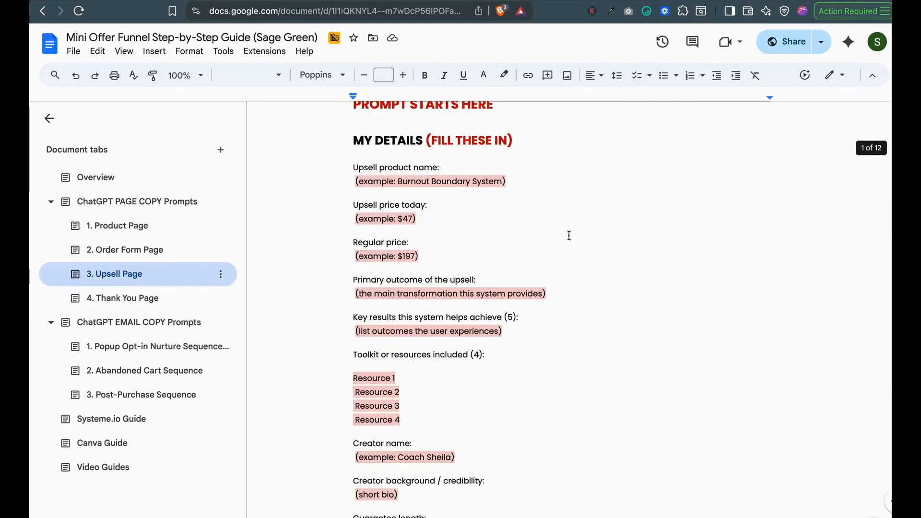
Review the MY DETAILS fields of the Thank You Page prompt, starting with the support email placeholder.
{"action": "left_click", "coordinate": [162, 301]}
{"action": "scroll", "coordinate": [616, 278], "scroll_direction": "up", "scroll_amount": 20}
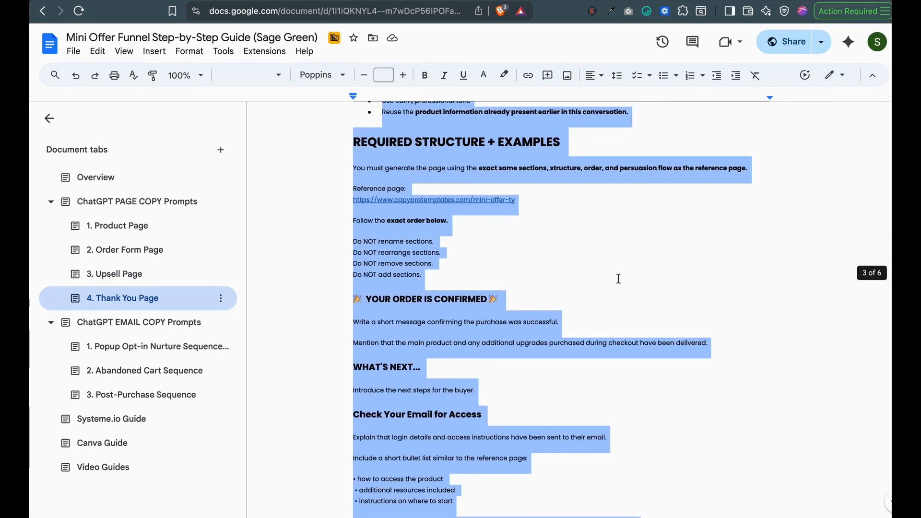
{"action": "scroll", "coordinate": [619, 278], "scroll_direction": "down", "scroll_amount": 2}
{"action": "scroll", "coordinate": [618, 278], "scroll_direction": "down", "scroll_amount": 2}
{"action": "left_click_drag", "start_coordinate": [349, 318], "coordinate": [490, 327]}
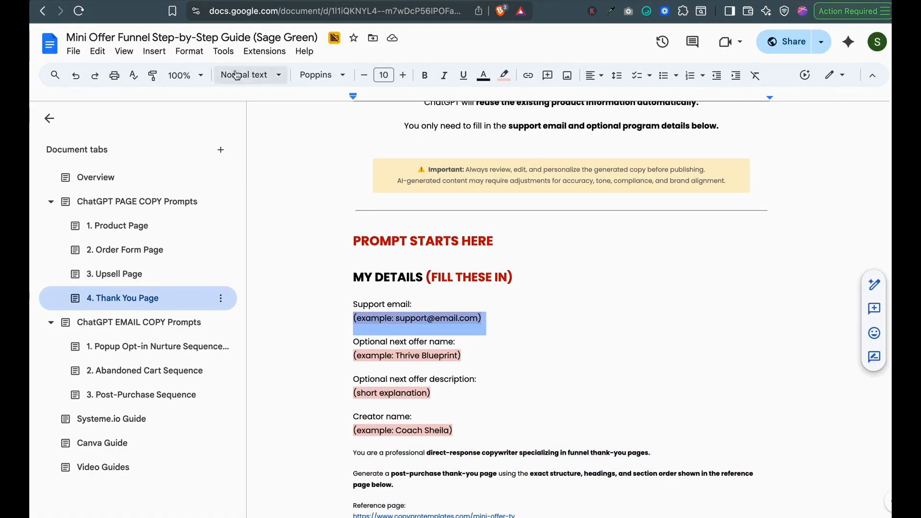
Return to the ChatGPT conversation and read further through the generated product page copy to its How It Works section.
{"action": "left_click", "coordinate": [136, 2]}
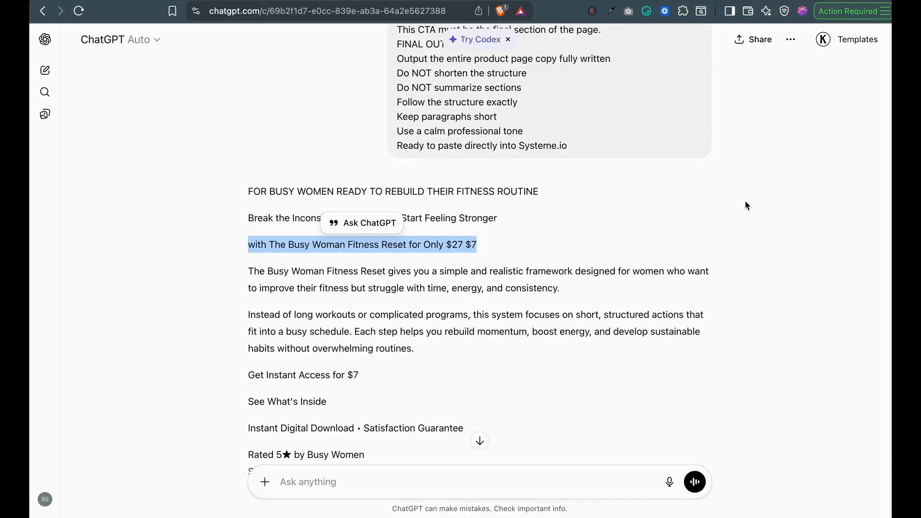
{"action": "left_click", "coordinate": [664, 248]}
{"action": "scroll", "coordinate": [664, 248], "scroll_direction": "down", "scroll_amount": 15}
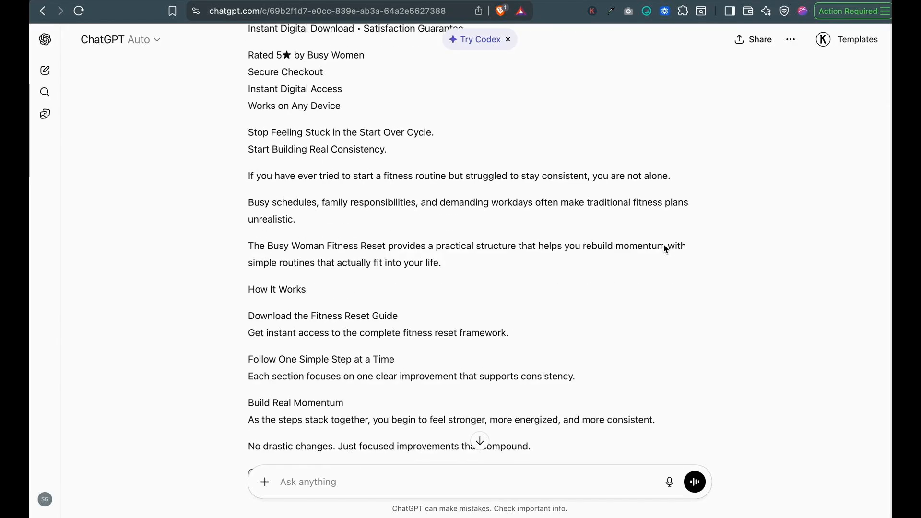
Read through the rest of the generated product page copy, the Order Form Page prompt with its order bump details, and the resulting copy.
{"action": "scroll", "coordinate": [664, 248], "scroll_direction": "down", "scroll_amount": 20}
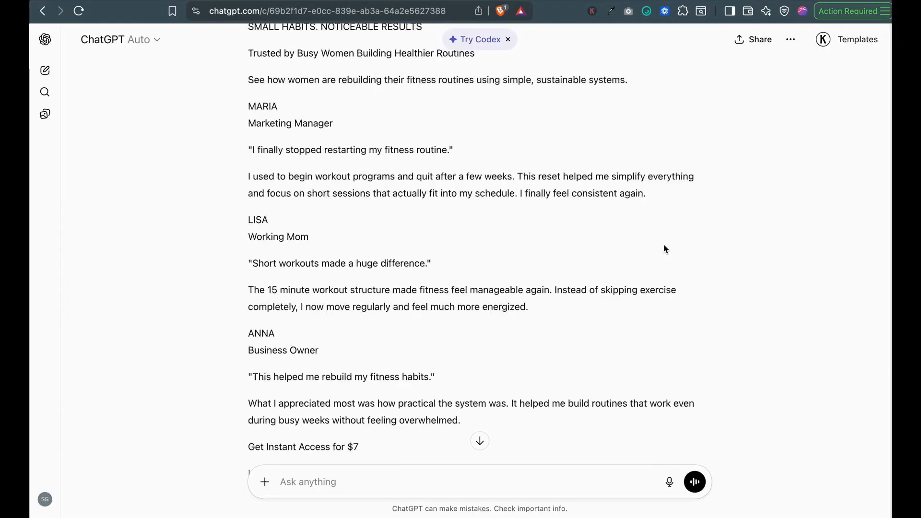
{"action": "scroll", "coordinate": [664, 248], "scroll_direction": "down", "scroll_amount": 20}
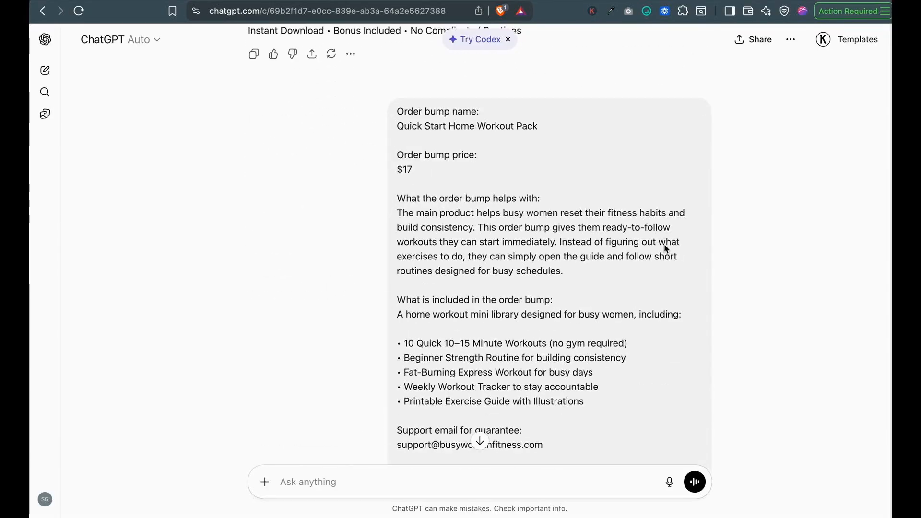
{"action": "scroll", "coordinate": [529, 215], "scroll_direction": "down", "scroll_amount": 20}
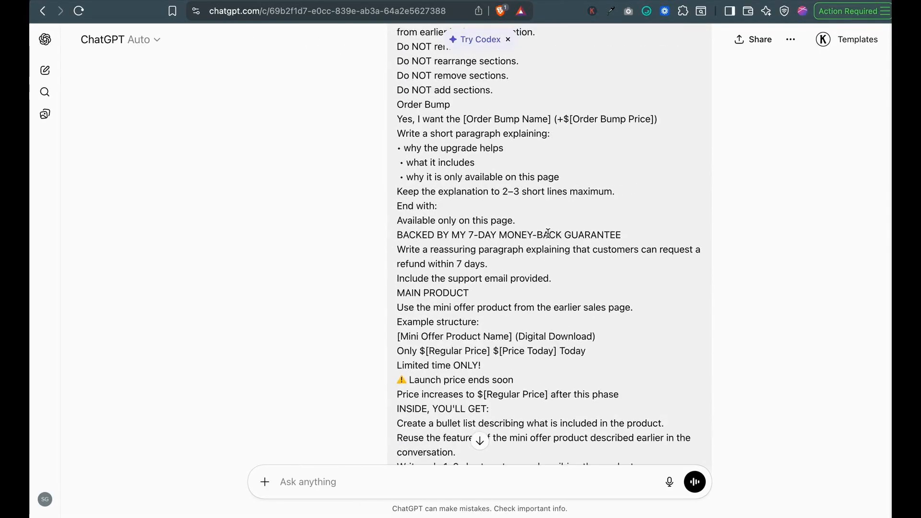
{"action": "scroll", "coordinate": [436, 326], "scroll_direction": "down", "scroll_amount": 20}
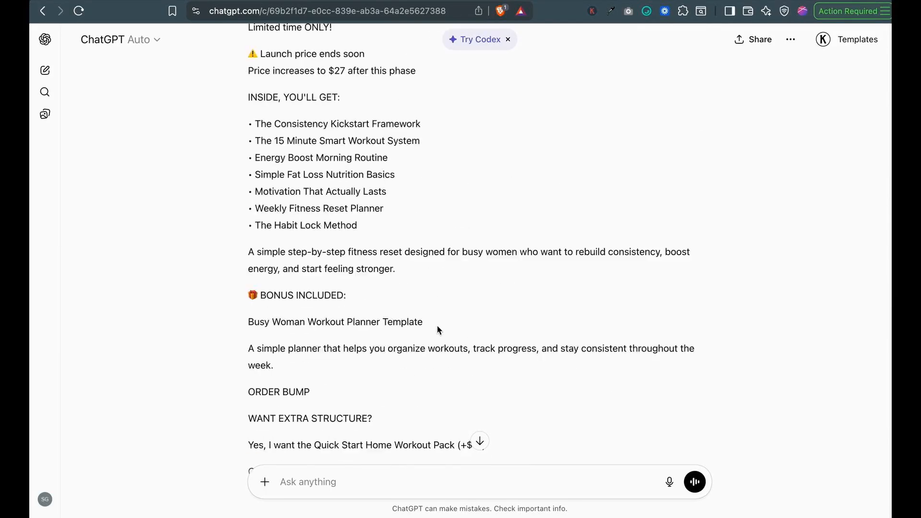
{"action": "scroll", "coordinate": [438, 322], "scroll_direction": "up", "scroll_amount": 2}
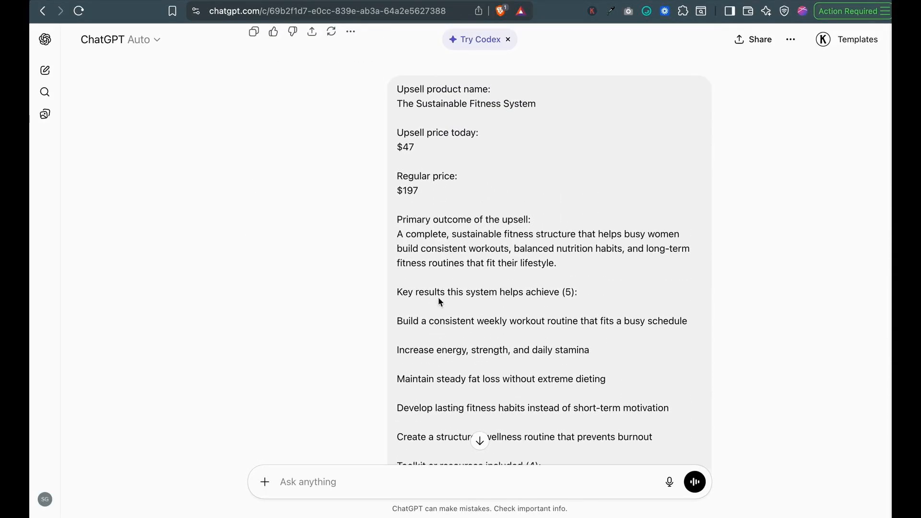
Examine the upsell prompt for The Sustainable Fitness System and read through the generated upsell page copy.
{"action": "scroll", "coordinate": [545, 144], "scroll_direction": "down", "scroll_amount": 20}
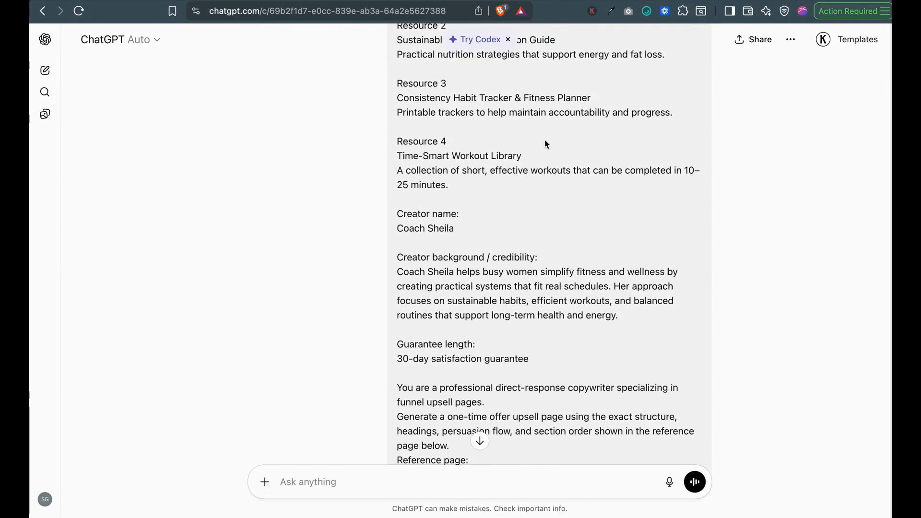
{"action": "scroll", "coordinate": [548, 144], "scroll_direction": "down", "scroll_amount": 20}
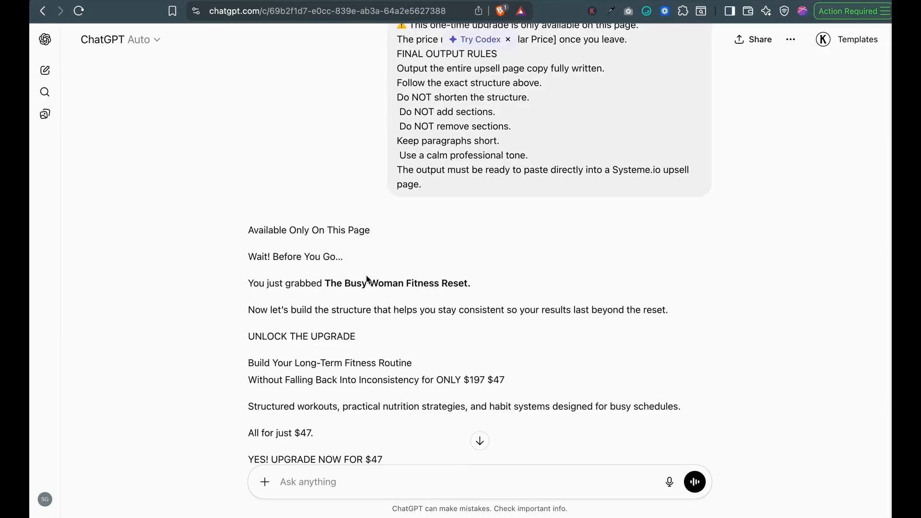
{"action": "scroll", "coordinate": [607, 250], "scroll_direction": "down", "scroll_amount": 20}
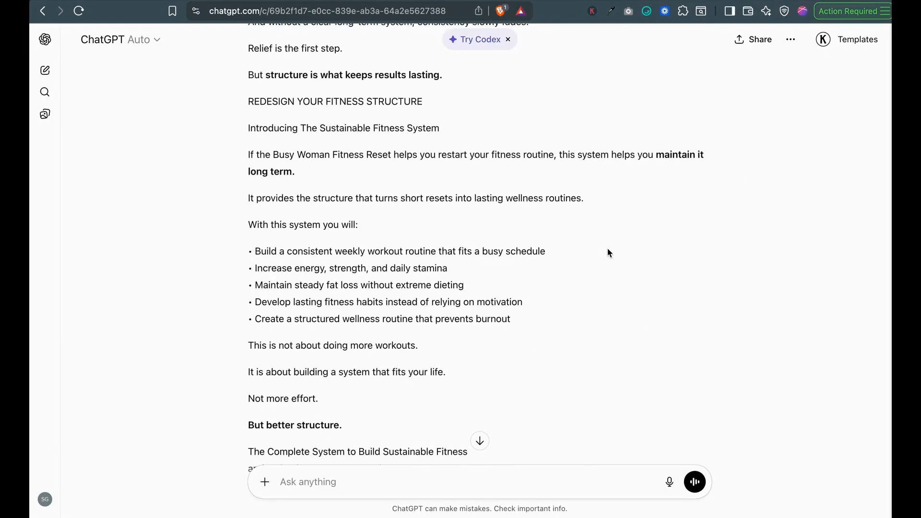
{"action": "scroll", "coordinate": [607, 250], "scroll_direction": "down", "scroll_amount": 20}
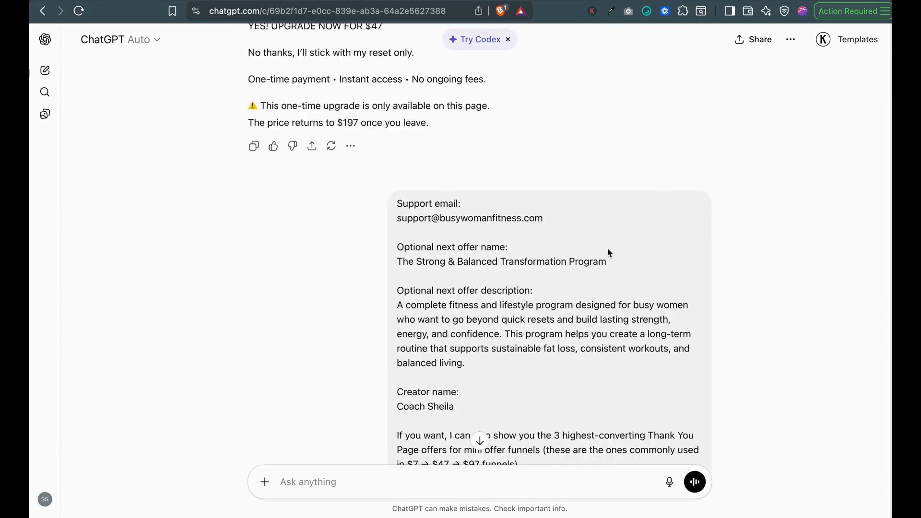
Review the thank-you page prompt and the beginning of the copy generated from it.
{"action": "scroll", "coordinate": [637, 264], "scroll_direction": "down", "scroll_amount": 20}
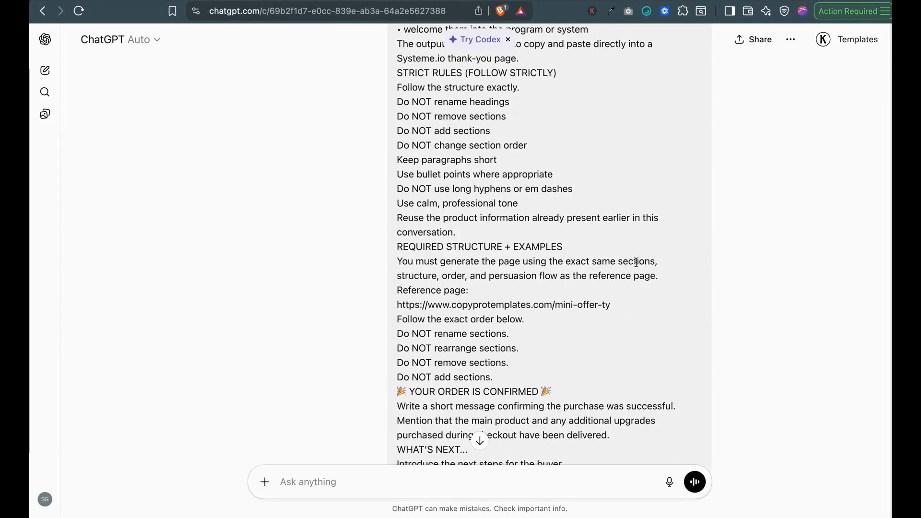
{"action": "scroll", "coordinate": [243, 182], "scroll_direction": "up", "scroll_amount": 10}
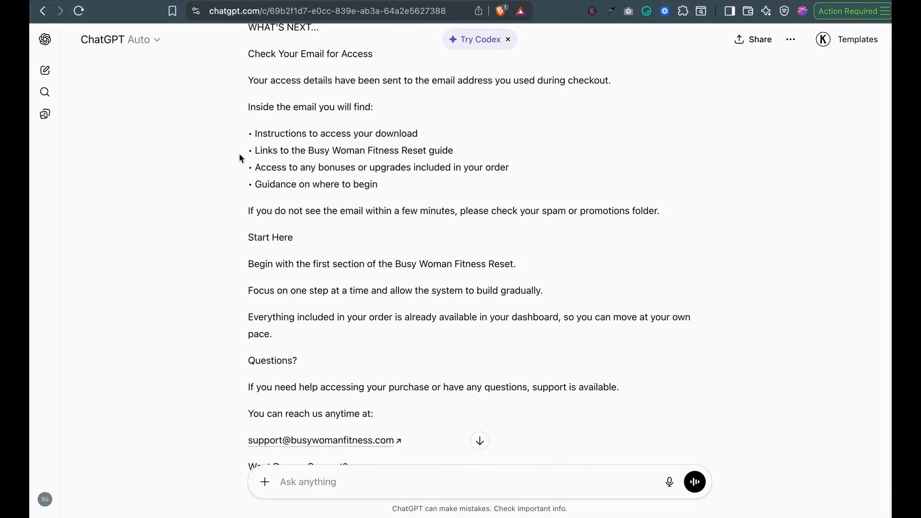
{"action": "scroll", "coordinate": [245, 158], "scroll_direction": "up", "scroll_amount": 4}
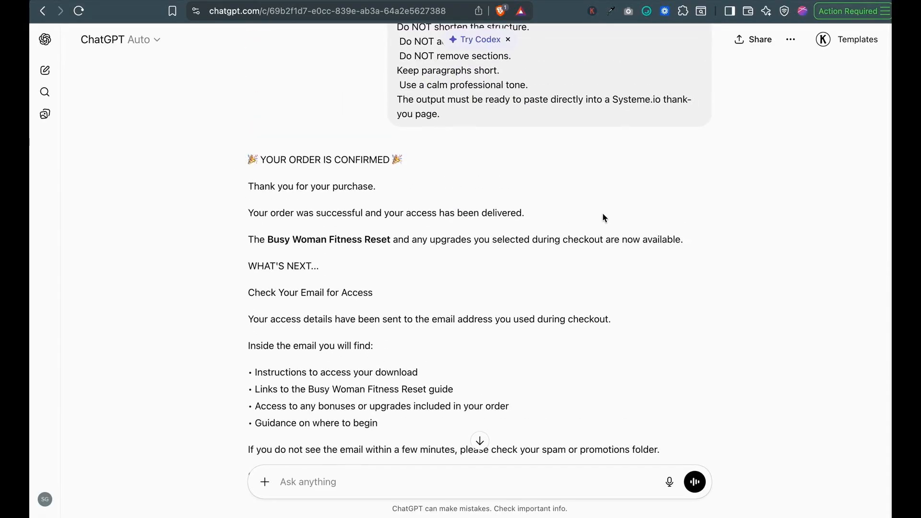
Return to the Mini Offer Funnel guide in Google Docs and show the introduction to the ChatGPT EMAIL COPY Prompts.
{"action": "left_click", "coordinate": [124, 1]}
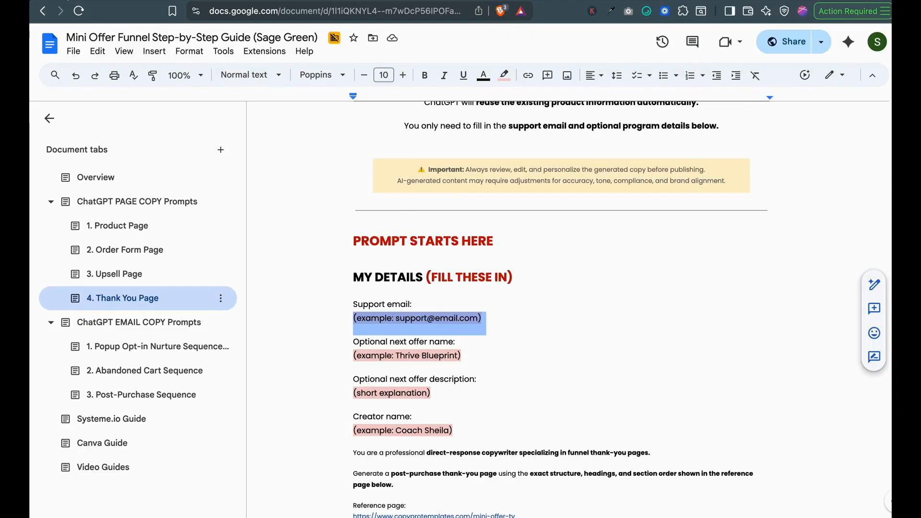
{"action": "left_click", "coordinate": [111, 346]}
{"action": "left_click", "coordinate": [121, 322]}
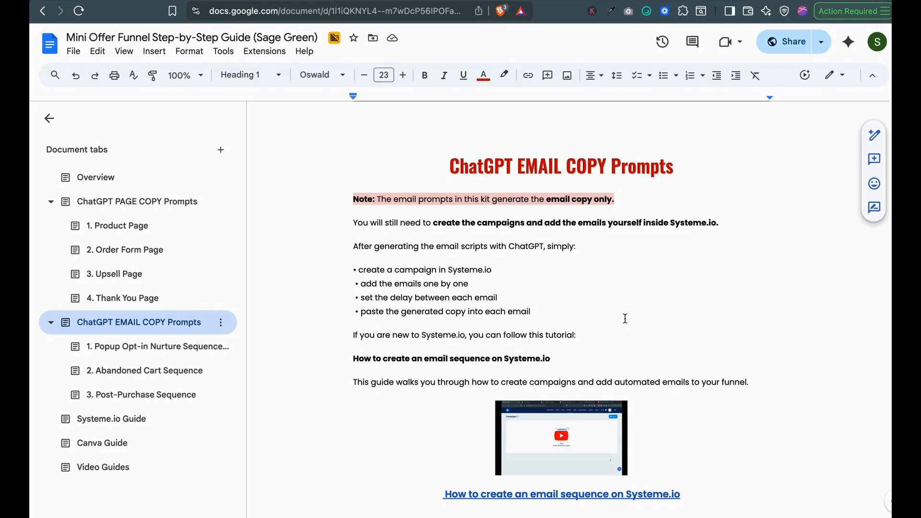
Look over the Popup Opt-in Nurture Sequence prompt, including the image about editing the popup settings.
{"action": "left_click", "coordinate": [165, 353]}
{"action": "key", "text": "super+a"}
{"action": "scroll", "coordinate": [613, 291], "scroll_direction": "up", "scroll_amount": 20}
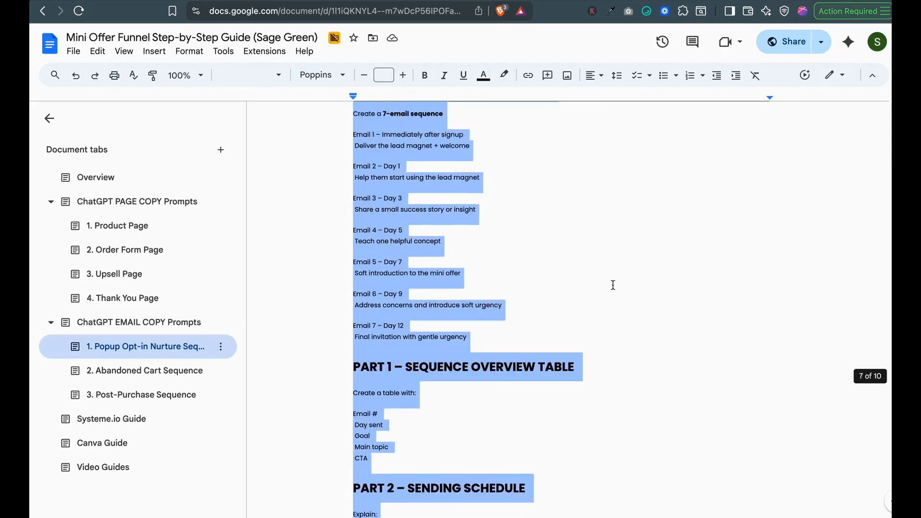
{"action": "scroll", "coordinate": [613, 291], "scroll_direction": "up", "scroll_amount": 20}
{"action": "left_click", "coordinate": [612, 291]}
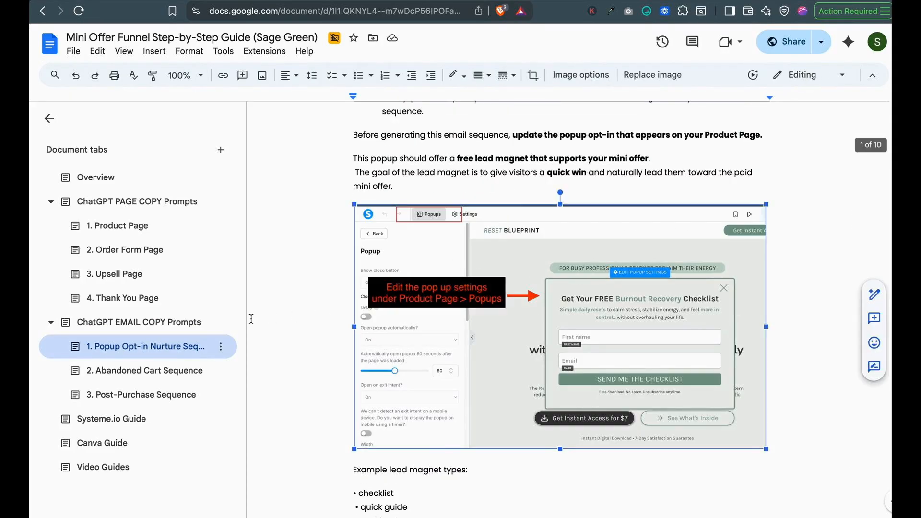
Look over the Abandoned Cart Sequence prompt and its how-to-use instructions.
{"action": "left_click", "coordinate": [137, 363]}
{"action": "key", "text": "super+a"}
{"action": "scroll", "coordinate": [484, 237], "scroll_direction": "up", "scroll_amount": 20}
{"action": "left_click", "coordinate": [535, 234]}
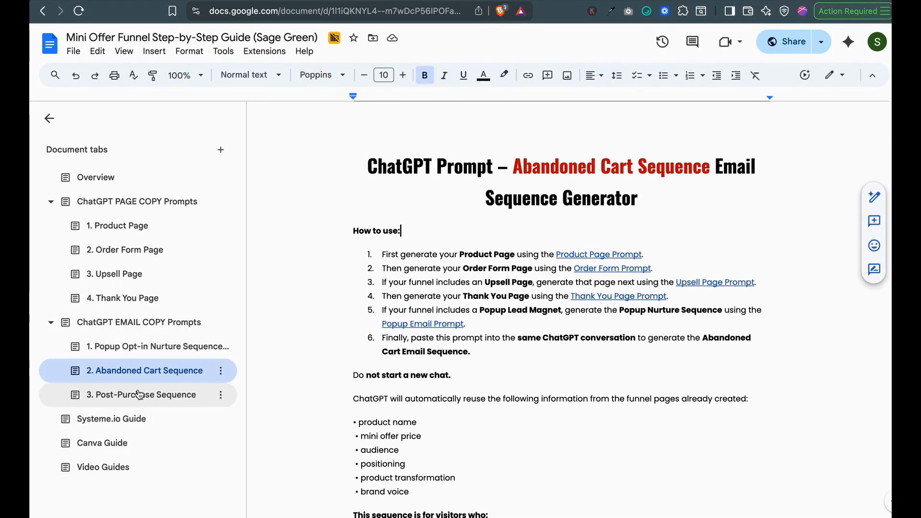
Look over the Post-Purchase Sequence prompt and its how-to-use instructions.
{"action": "left_click", "coordinate": [159, 394]}
{"action": "key", "text": "super+a"}
{"action": "scroll", "coordinate": [542, 254], "scroll_direction": "up", "scroll_amount": 20}
{"action": "left_click", "coordinate": [544, 257]}
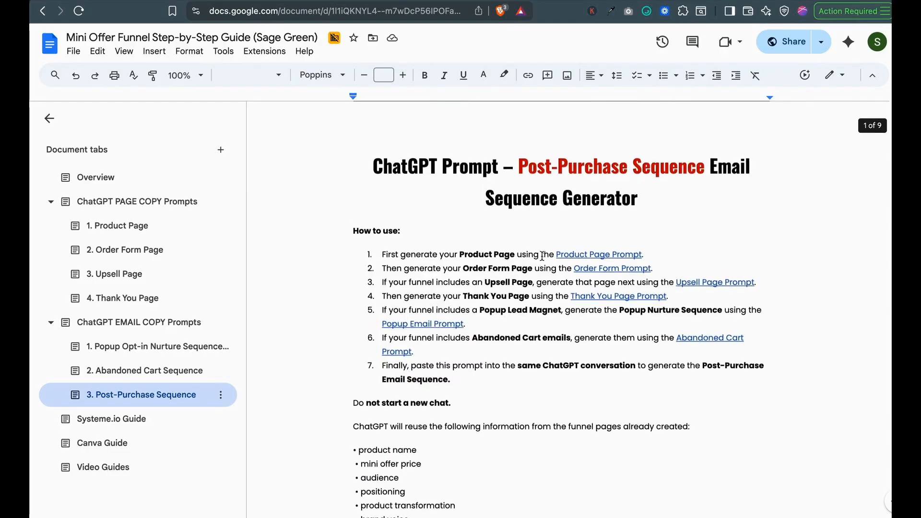
Find the tutorial on creating an email sequence in the Video Guides section and preview its linked video.
{"action": "left_click", "coordinate": [172, 347]}
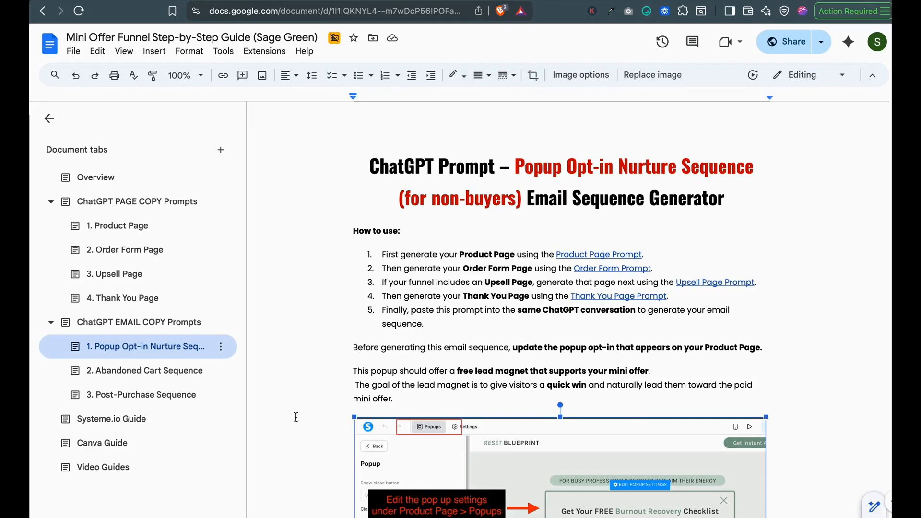
{"action": "left_click", "coordinate": [98, 474]}
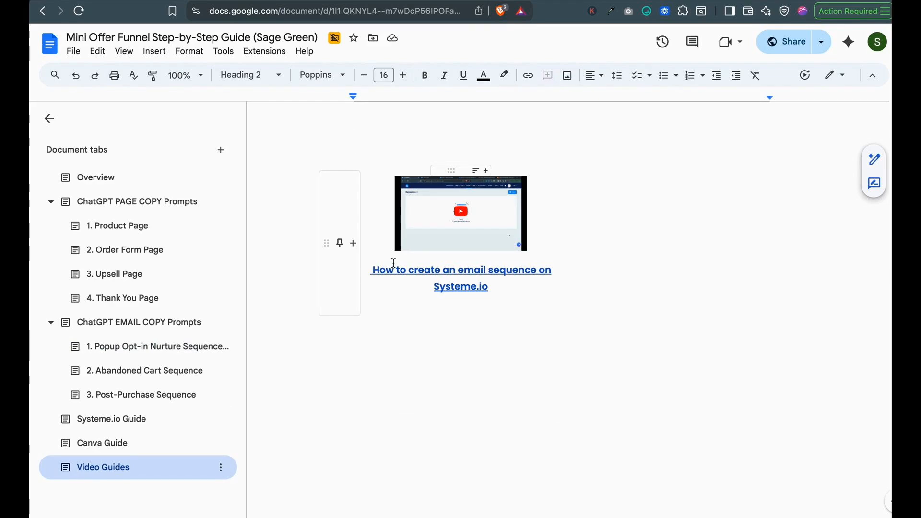
{"action": "left_click", "coordinate": [486, 202]}
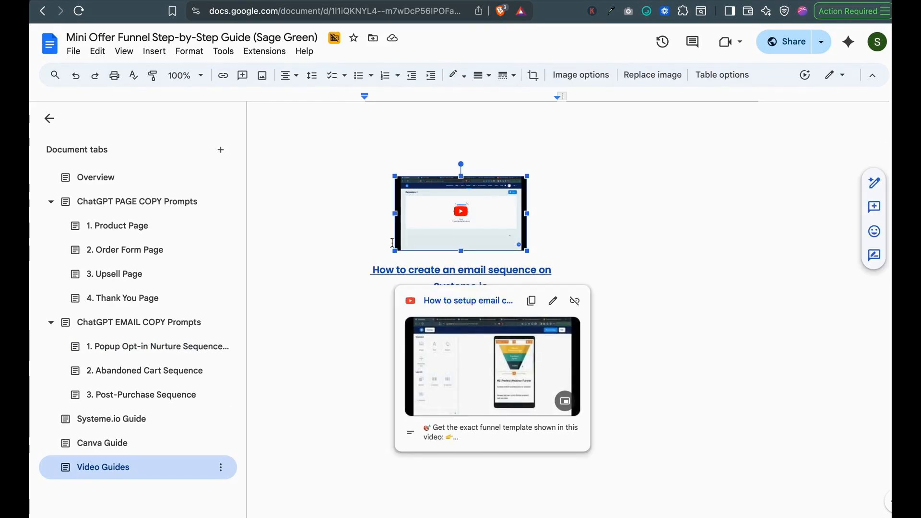
{"action": "left_click", "coordinate": [602, 268]}
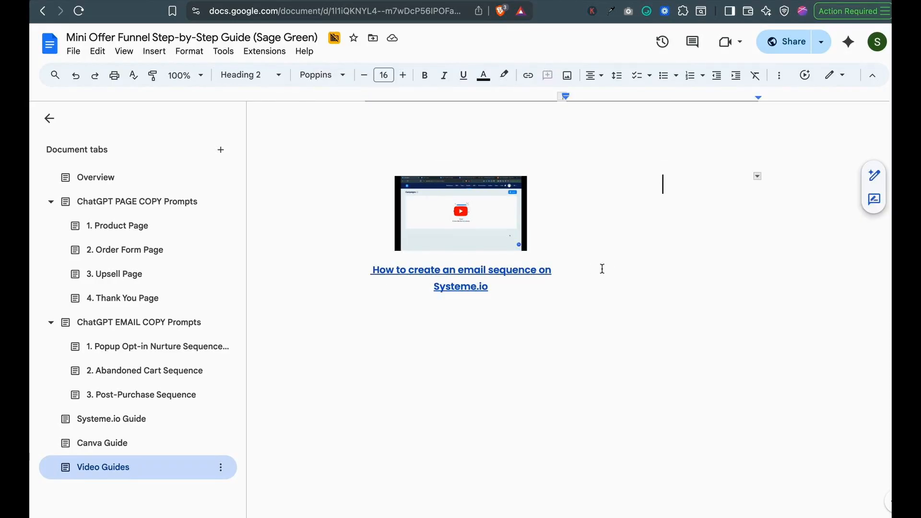
Review the MY DETAILS fields of the Popup Opt-in Nurture Sequence prompt: lead magnet name, format and purpose.
{"action": "left_click", "coordinate": [144, 346]}
{"action": "scroll", "coordinate": [797, 230], "scroll_direction": "down", "scroll_amount": 7}
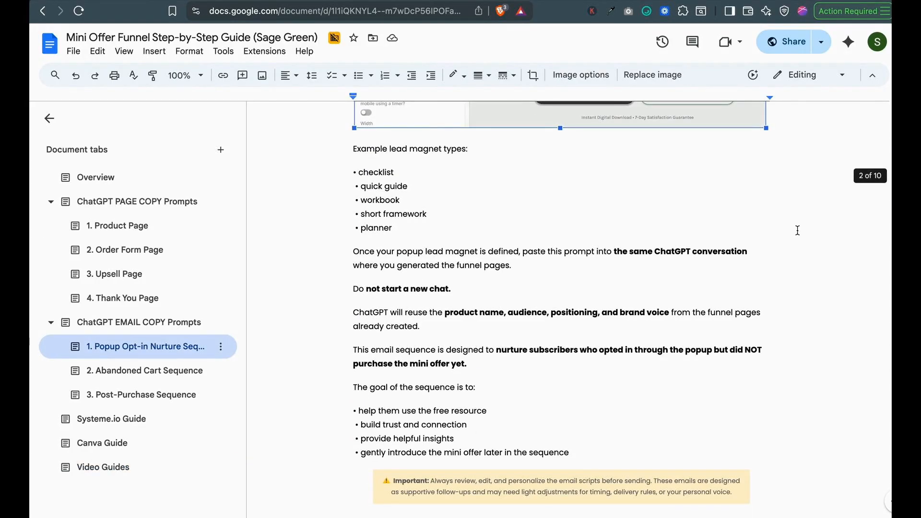
{"action": "scroll", "coordinate": [798, 231], "scroll_direction": "down", "scroll_amount": 6}
{"action": "scroll", "coordinate": [797, 231], "scroll_direction": "down", "scroll_amount": 4}
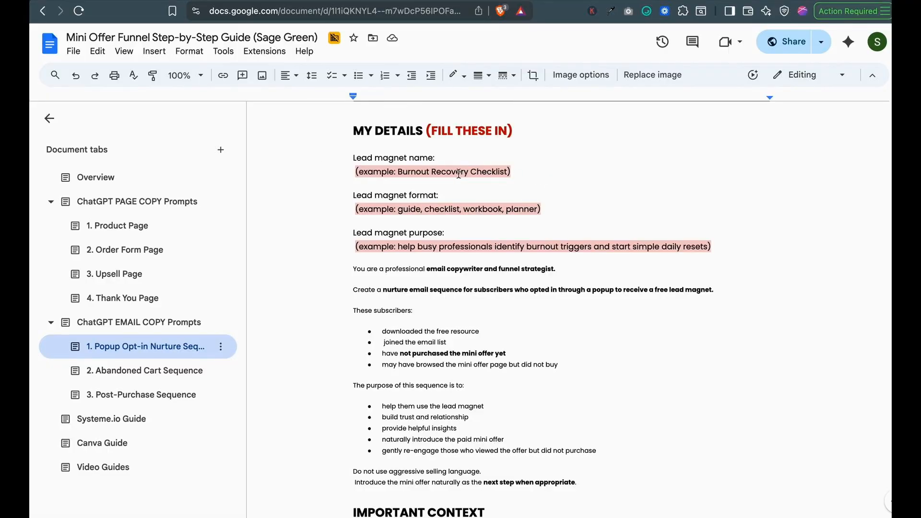
{"action": "scroll", "coordinate": [573, 181], "scroll_direction": "up", "scroll_amount": 2}
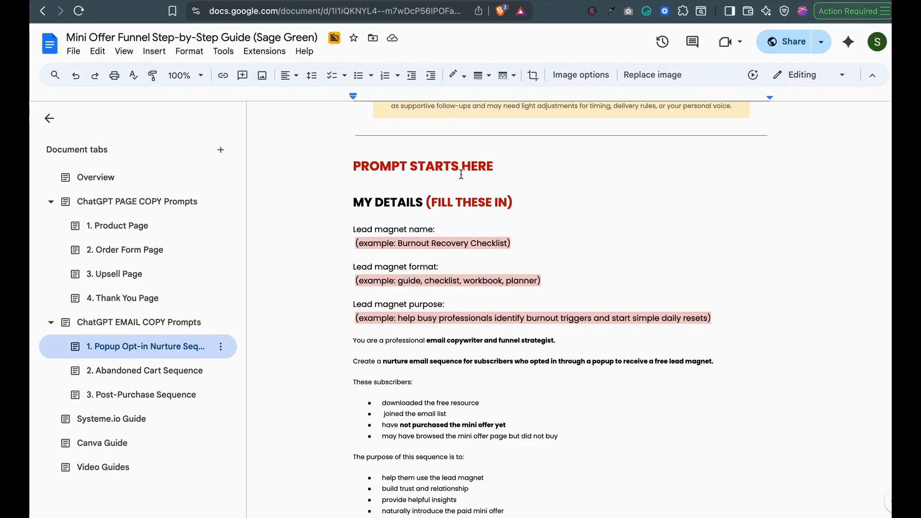
Return to the ChatGPT conversation and find the submitted nurture sequence prompt with the filled-in lead magnet details.
{"action": "key", "text": "ctrl+Tab"}
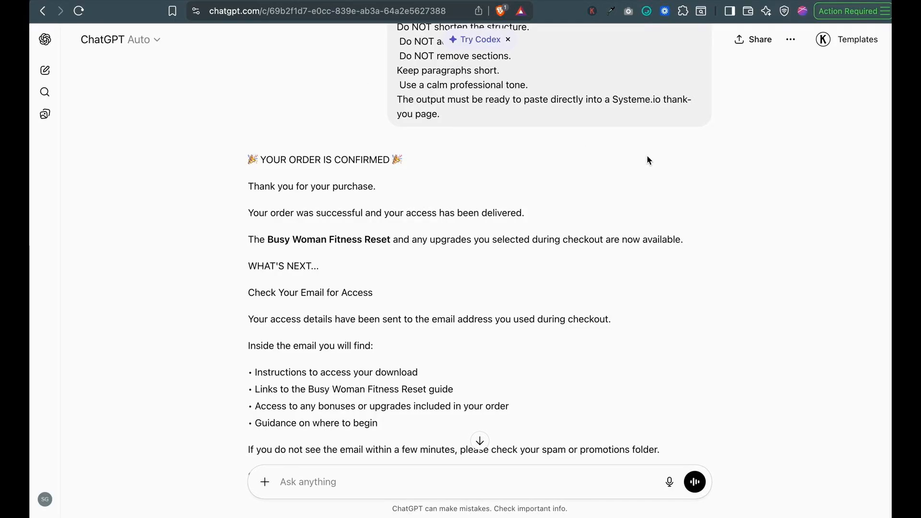
{"action": "scroll", "coordinate": [647, 160], "scroll_direction": "down", "scroll_amount": 7}
{"action": "scroll", "coordinate": [648, 159], "scroll_direction": "down", "scroll_amount": 17}
{"action": "scroll", "coordinate": [648, 159], "scroll_direction": "down", "scroll_amount": 1}
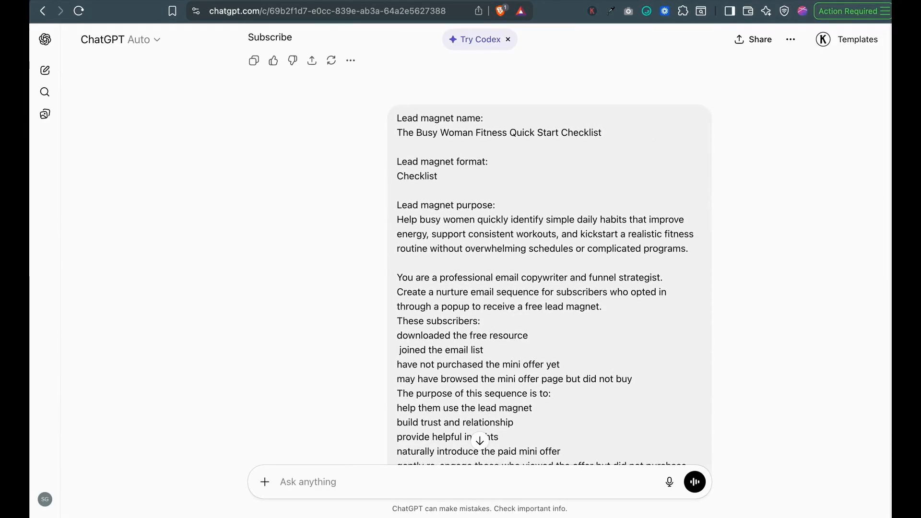
Examine the generated nurture sequence's overview table and sending schedule, up to the start of the full email copy.
{"action": "left_click_drag", "start_coordinate": [887, 304], "coordinate": [887, 329]}
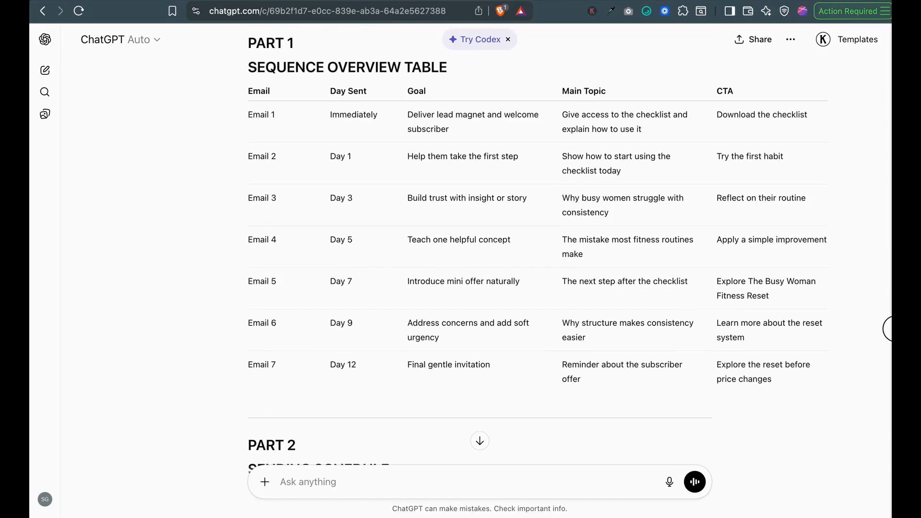
{"action": "scroll", "coordinate": [764, 255], "scroll_direction": "up", "scroll_amount": 1}
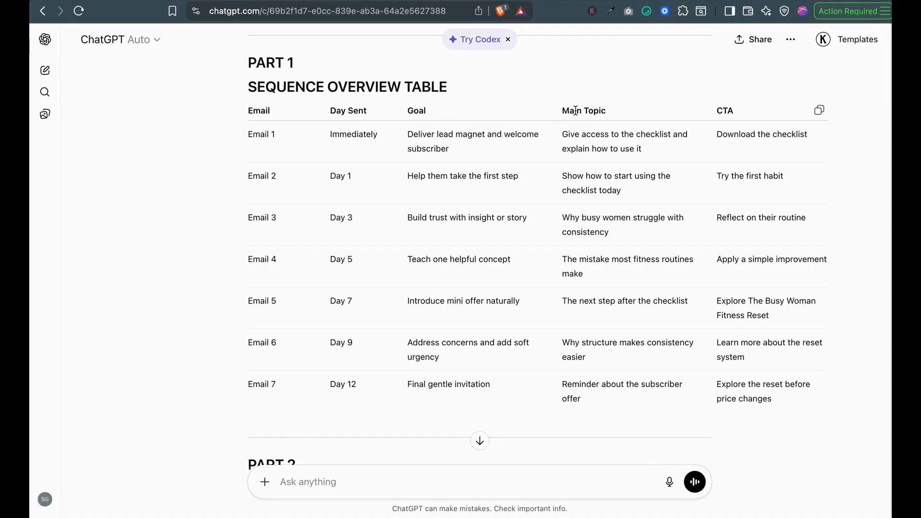
{"action": "scroll", "coordinate": [653, 160], "scroll_direction": "down", "scroll_amount": 7}
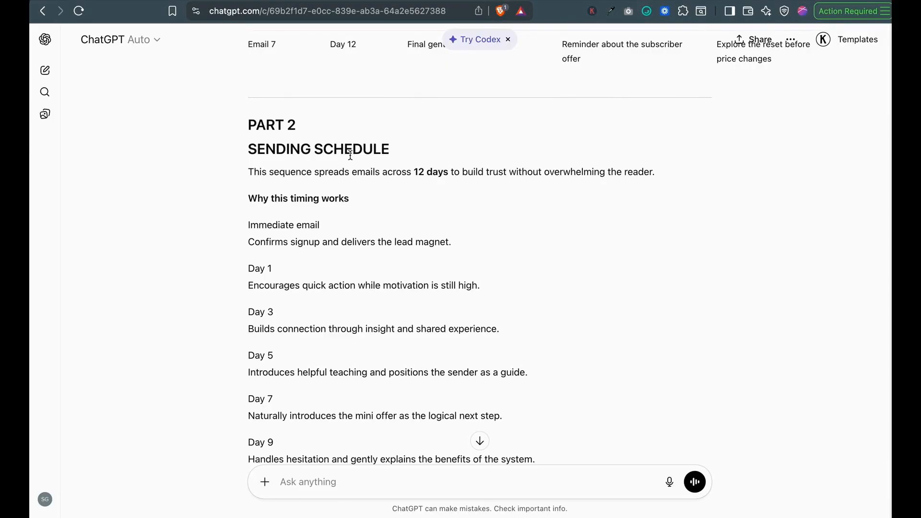
{"action": "scroll", "coordinate": [350, 155], "scroll_direction": "down", "scroll_amount": 12}
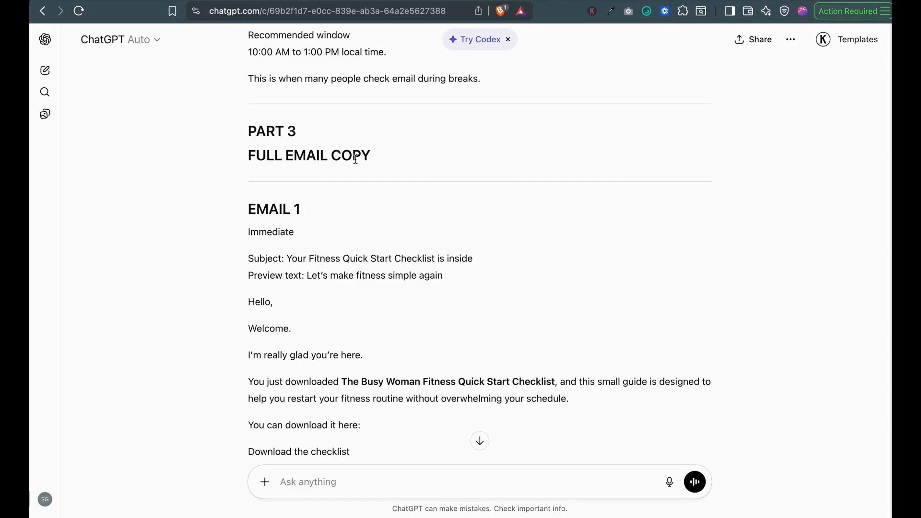
Read through the full email copy generated for the nurture sequence, starting with Email 1.
{"action": "scroll", "coordinate": [499, 168], "scroll_direction": "down", "scroll_amount": 4}
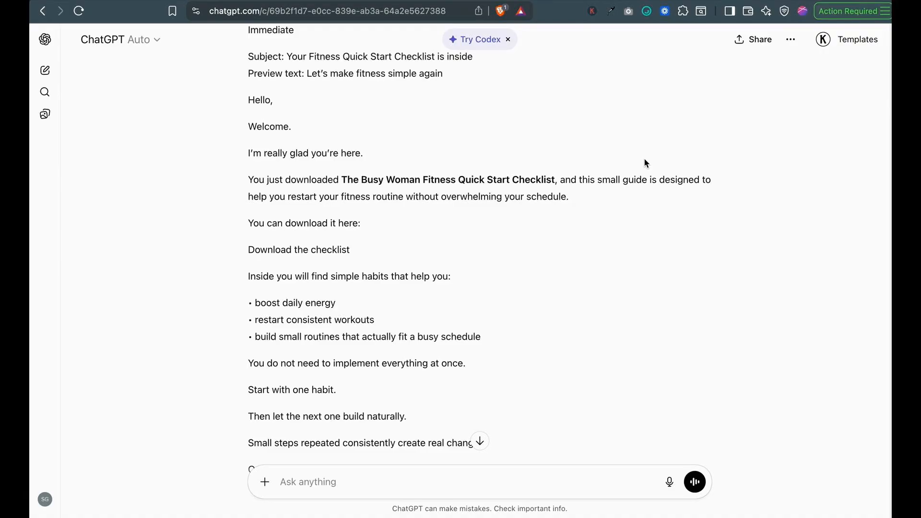
{"action": "scroll", "coordinate": [646, 178], "scroll_direction": "down", "scroll_amount": 10}
{"action": "scroll", "coordinate": [460, 179], "scroll_direction": "down", "scroll_amount": 20}
{"action": "scroll", "coordinate": [461, 179], "scroll_direction": "down", "scroll_amount": 12}
{"action": "scroll", "coordinate": [463, 179], "scroll_direction": "down", "scroll_amount": 8}
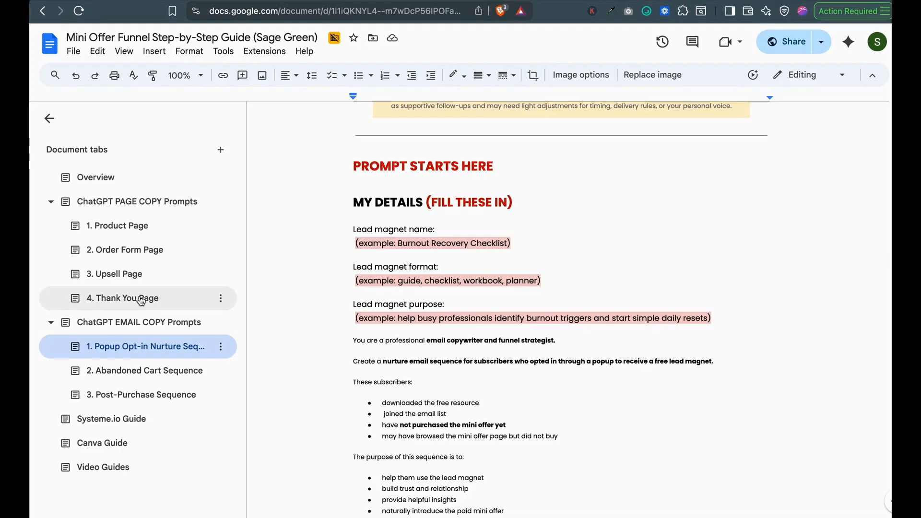
Return to the guide's Abandoned Cart Sequence prompt and read its instructions through to the beginning of the prompt text.
{"action": "left_click", "coordinate": [134, 375]}
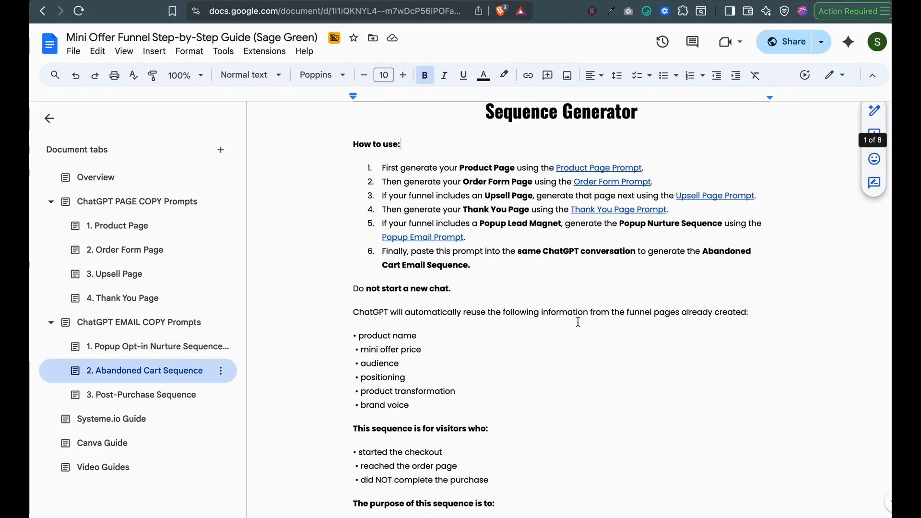
{"action": "scroll", "coordinate": [578, 322], "scroll_direction": "up", "scroll_amount": 2}
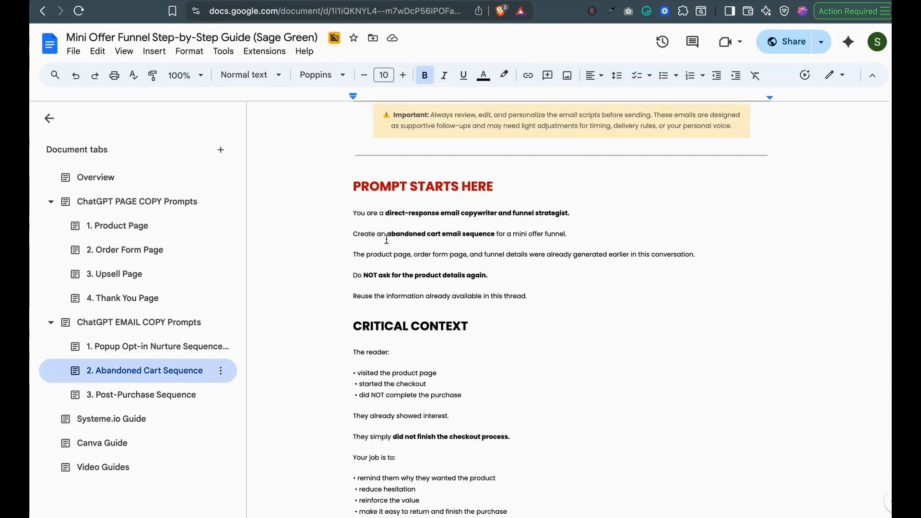
Skim the Abandoned Cart Sequence prompt down to its email body and CTA guidelines, and return to its start.
{"action": "scroll", "coordinate": [398, 336], "scroll_direction": "down", "scroll_amount": 10}
{"action": "scroll", "coordinate": [399, 339], "scroll_direction": "down", "scroll_amount": 15}
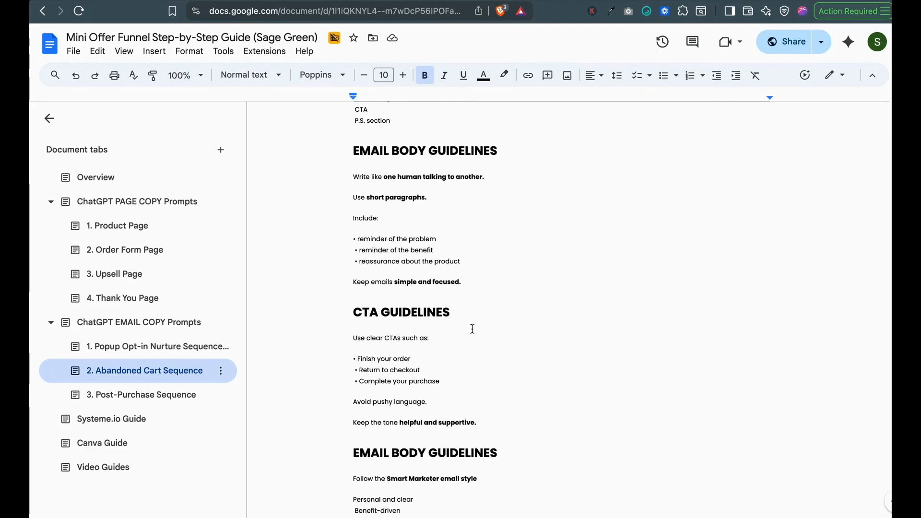
{"action": "scroll", "coordinate": [472, 328], "scroll_direction": "up", "scroll_amount": 20}
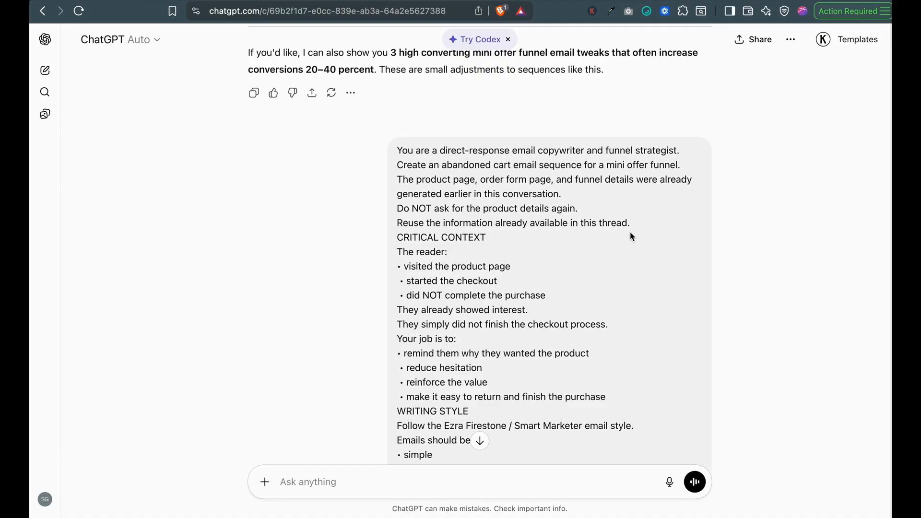
Switch to the ChatGPT conversation and review the submitted abandoned cart prompt through to the sequence overview table below it.
{"action": "scroll", "coordinate": [629, 235], "scroll_direction": "down", "scroll_amount": 1}
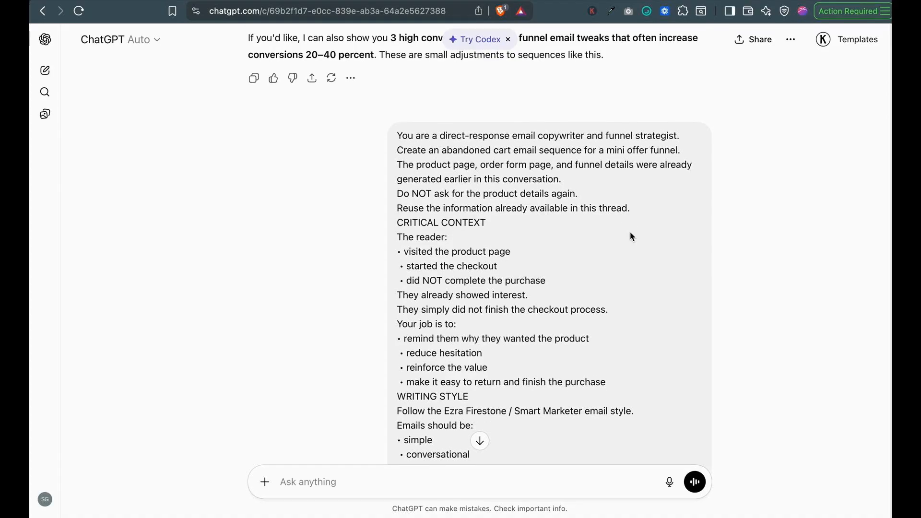
{"action": "left_click", "coordinate": [61, 1]}
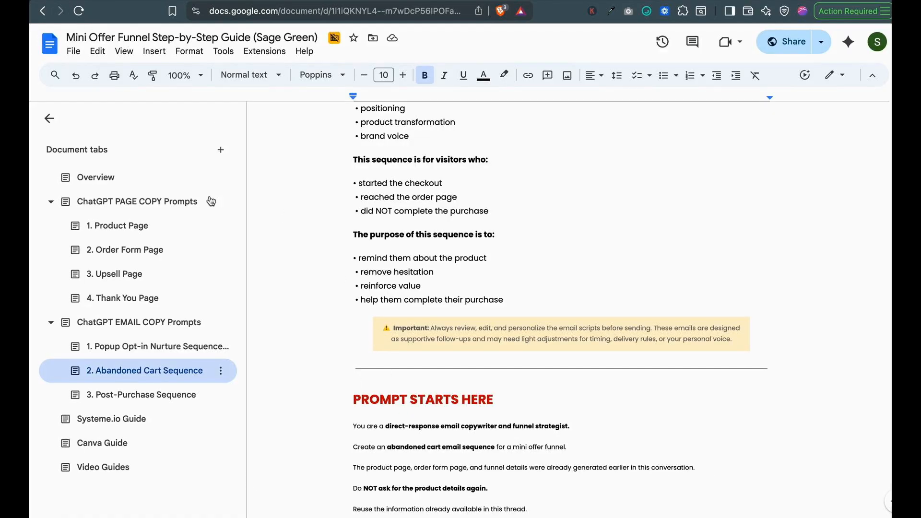
{"action": "left_click", "coordinate": [175, 1]}
{"action": "scroll", "coordinate": [703, 323], "scroll_direction": "down", "scroll_amount": 20}
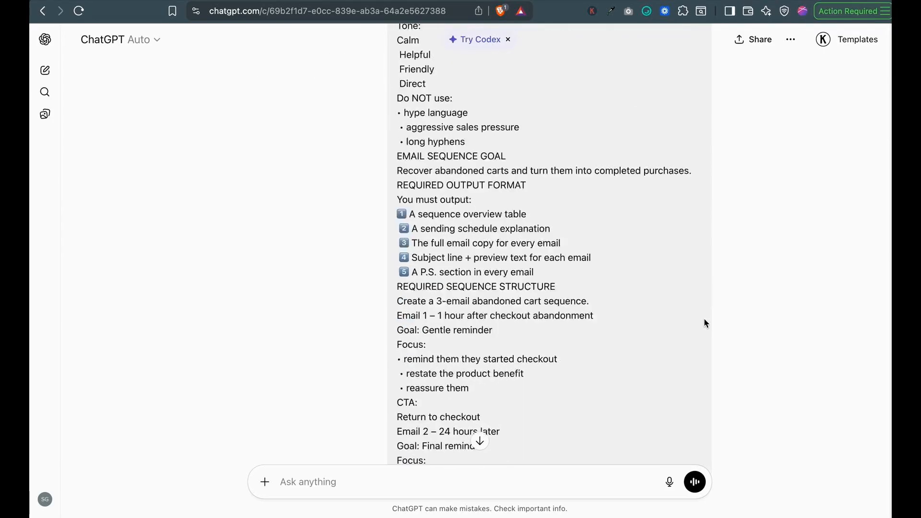
{"action": "scroll", "coordinate": [704, 322], "scroll_direction": "down", "scroll_amount": 10}
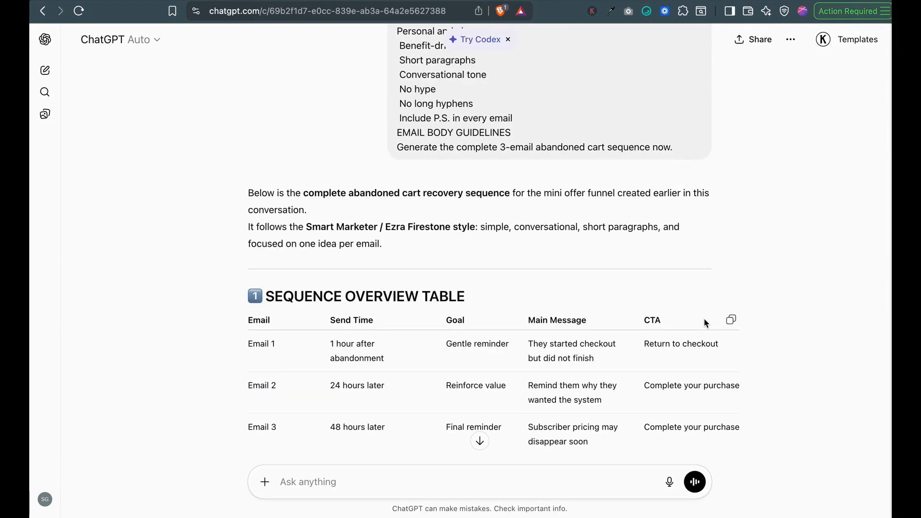
Examine the generated abandoned cart sequence, from the overview table and sending schedule through the full copy of all three emails.
{"action": "scroll", "coordinate": [705, 323], "scroll_direction": "down", "scroll_amount": 3}
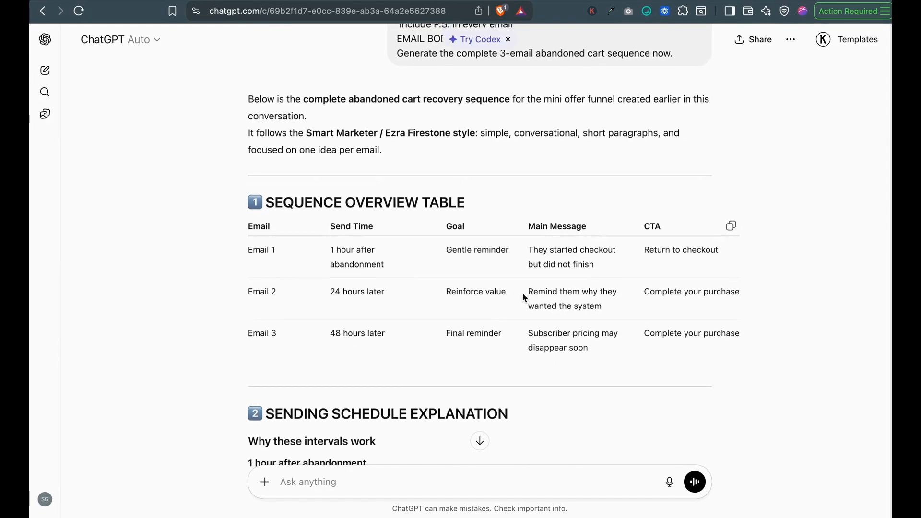
{"action": "scroll", "coordinate": [523, 296], "scroll_direction": "down", "scroll_amount": 15}
{"action": "scroll", "coordinate": [521, 293], "scroll_direction": "down", "scroll_amount": 3}
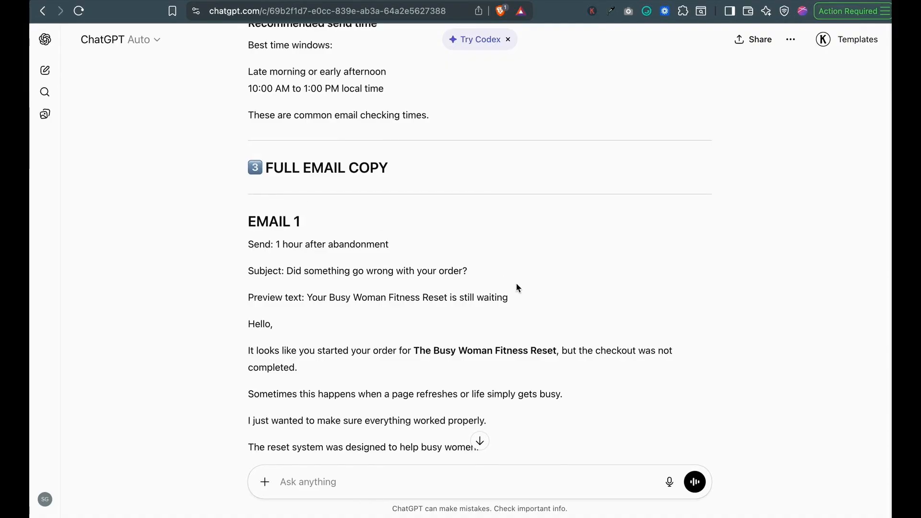
{"action": "scroll", "coordinate": [517, 288], "scroll_direction": "up", "scroll_amount": 3}
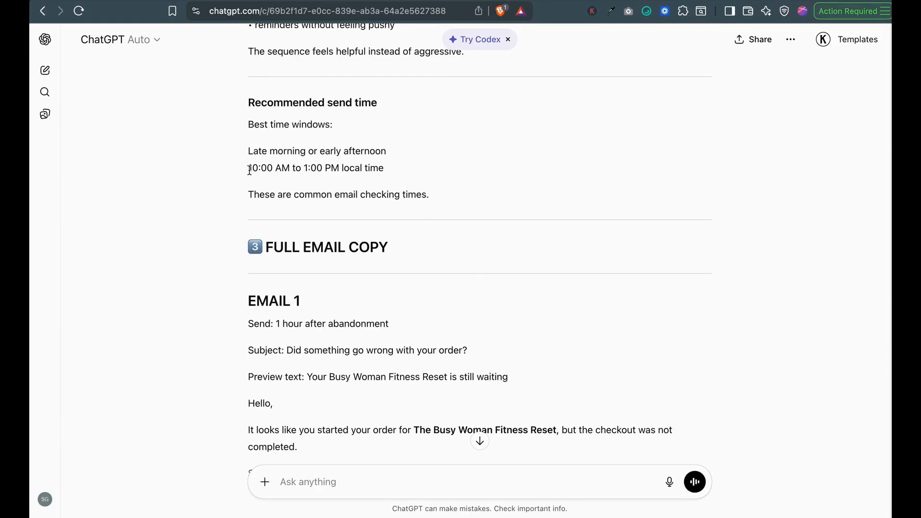
{"action": "scroll", "coordinate": [468, 233], "scroll_direction": "down", "scroll_amount": 15}
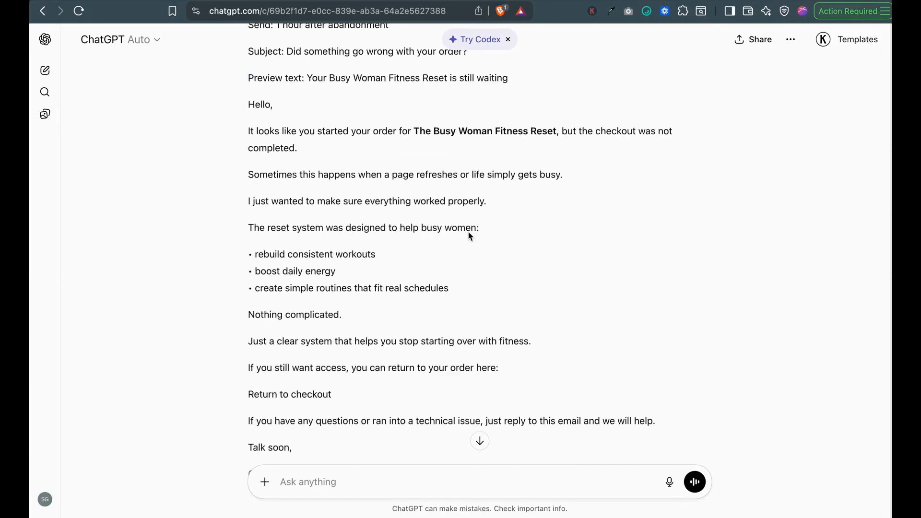
{"action": "scroll", "coordinate": [468, 233], "scroll_direction": "down", "scroll_amount": 3}
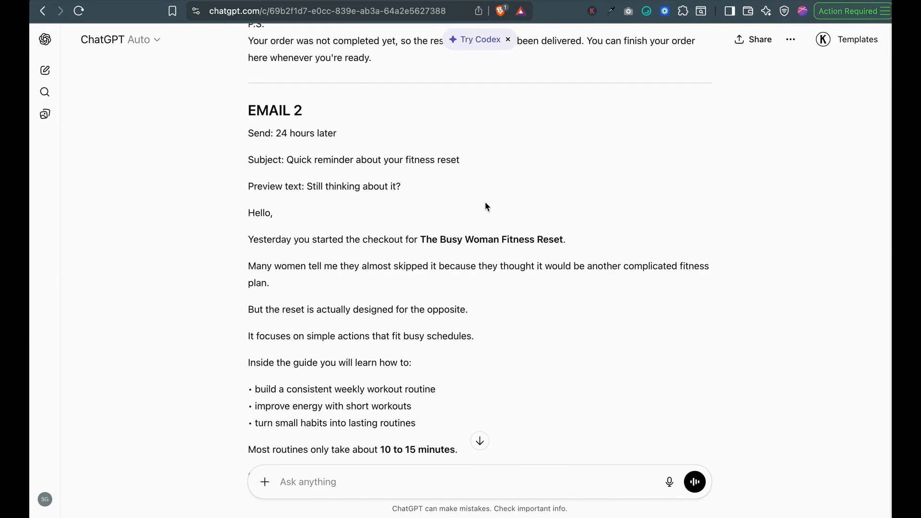
{"action": "scroll", "coordinate": [484, 207], "scroll_direction": "down", "scroll_amount": 12}
{"action": "scroll", "coordinate": [509, 177], "scroll_direction": "down", "scroll_amount": 15}
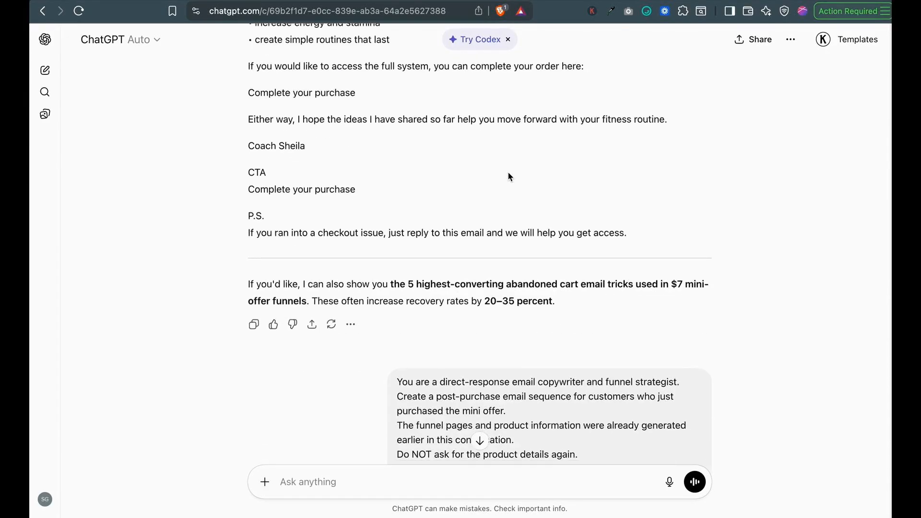
Review the submitted post-purchase prompt in ChatGPT, and open the guide's Post-Purchase Sequence section to read its instructions down to the prompt.
{"action": "scroll", "coordinate": [515, 178], "scroll_direction": "down", "scroll_amount": 15}
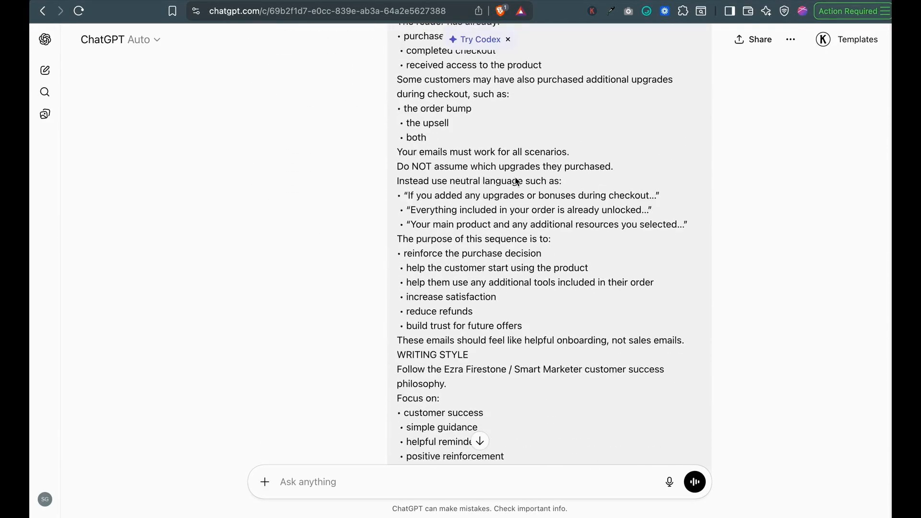
{"action": "scroll", "coordinate": [514, 177], "scroll_direction": "down", "scroll_amount": 10}
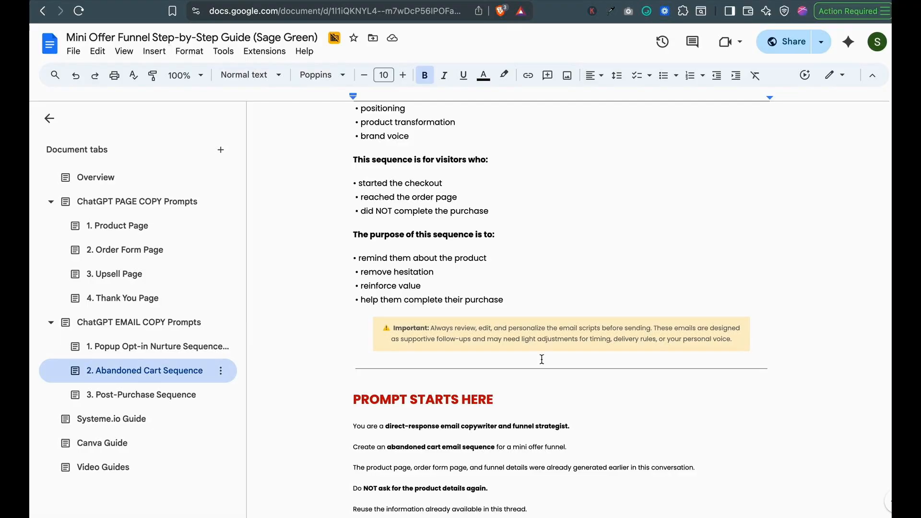
{"action": "left_click", "coordinate": [177, 396]}
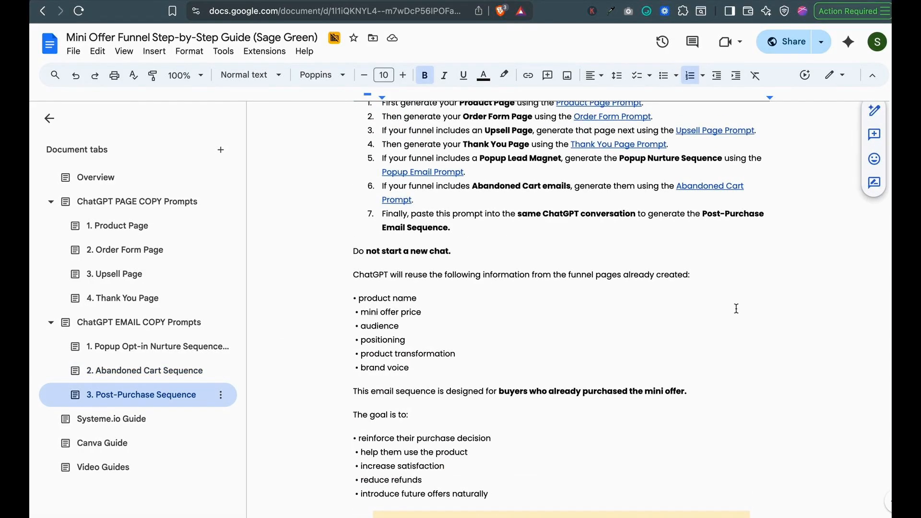
{"action": "scroll", "coordinate": [760, 307], "scroll_direction": "down", "scroll_amount": 7}
{"action": "scroll", "coordinate": [760, 305], "scroll_direction": "down", "scroll_amount": 2}
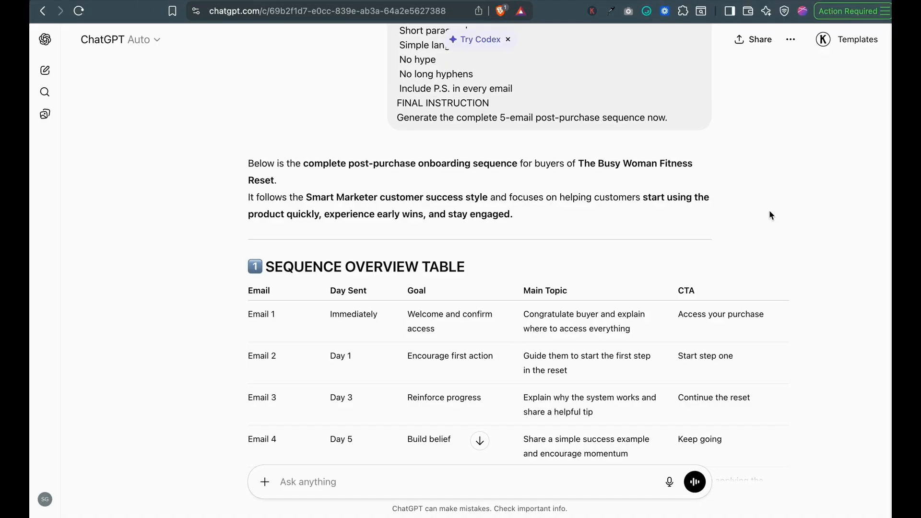
Read the generated post-purchase sequence in ChatGPT, from the overview table and sending schedule through the emails up to Email 5.
{"action": "scroll", "coordinate": [769, 215], "scroll_direction": "down", "scroll_amount": 8}
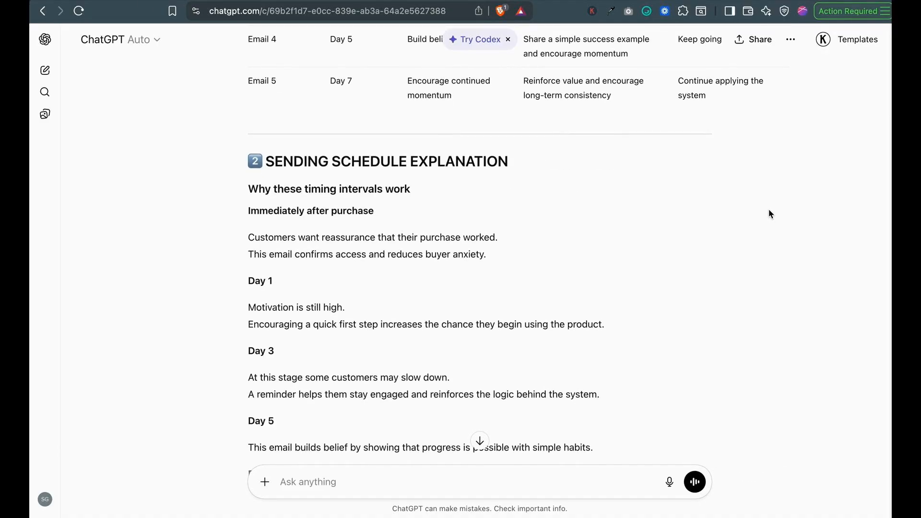
{"action": "scroll", "coordinate": [768, 211], "scroll_direction": "down", "scroll_amount": 12}
{"action": "scroll", "coordinate": [770, 210], "scroll_direction": "down", "scroll_amount": 11}
{"action": "scroll", "coordinate": [771, 210], "scroll_direction": "down", "scroll_amount": 20}
{"action": "scroll", "coordinate": [771, 210], "scroll_direction": "down", "scroll_amount": 10}
{"action": "scroll", "coordinate": [771, 208], "scroll_direction": "up", "scroll_amount": 11}
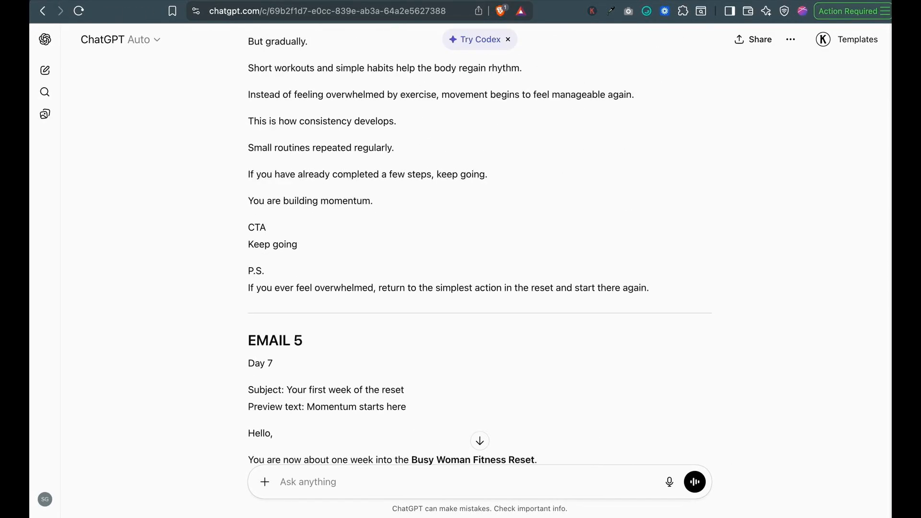
Return to the guide document, open its Systeme.io Guide section, and read Steps 1 to 4 on duplicating the funnel template.
{"action": "left_click", "coordinate": [72, 0]}
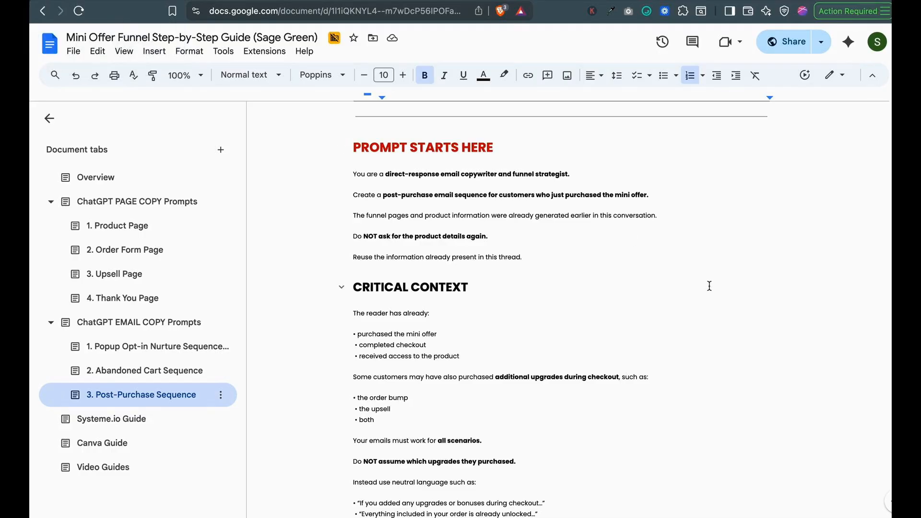
{"action": "scroll", "coordinate": [481, 270], "scroll_direction": "up", "scroll_amount": 1}
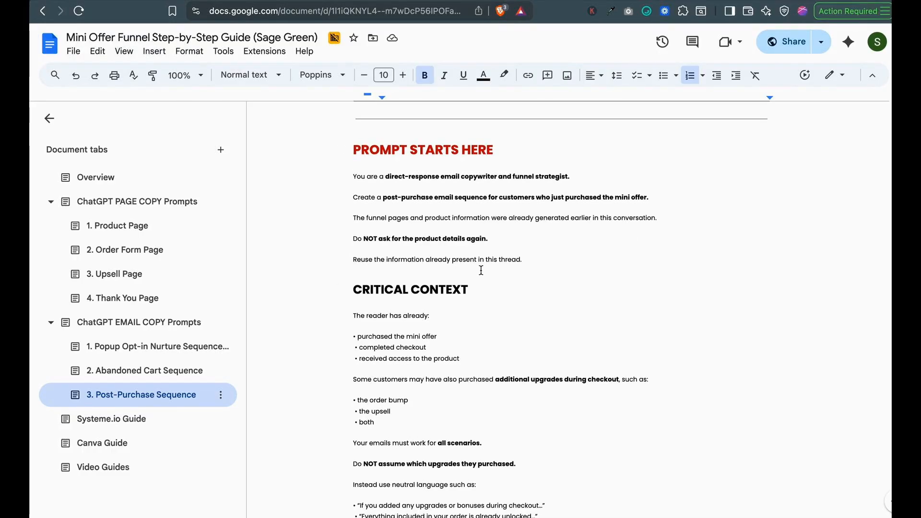
{"action": "left_click", "coordinate": [119, 420]}
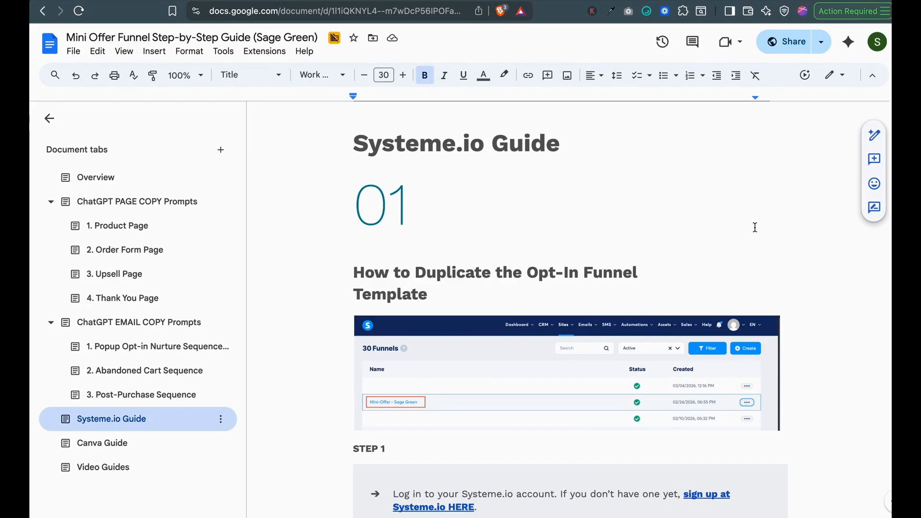
{"action": "scroll", "coordinate": [755, 227], "scroll_direction": "down", "scroll_amount": 5}
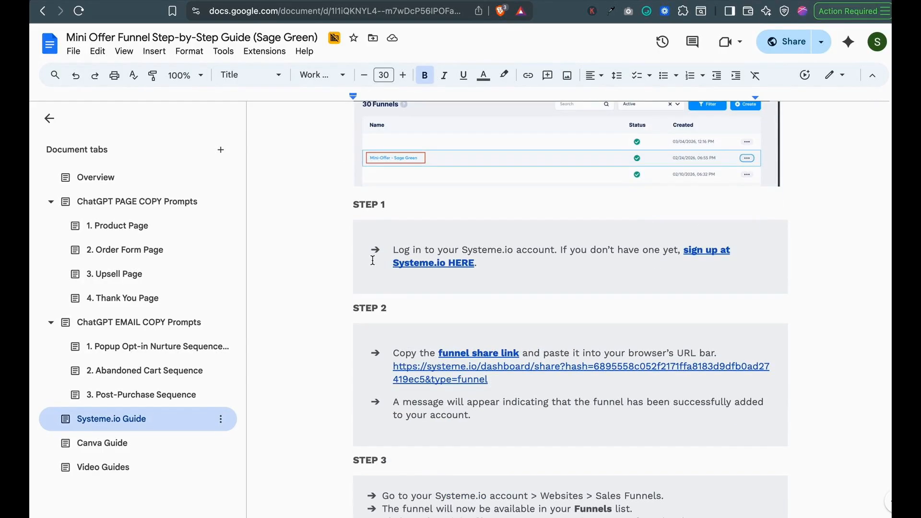
{"action": "scroll", "coordinate": [618, 283], "scroll_direction": "down", "scroll_amount": 3}
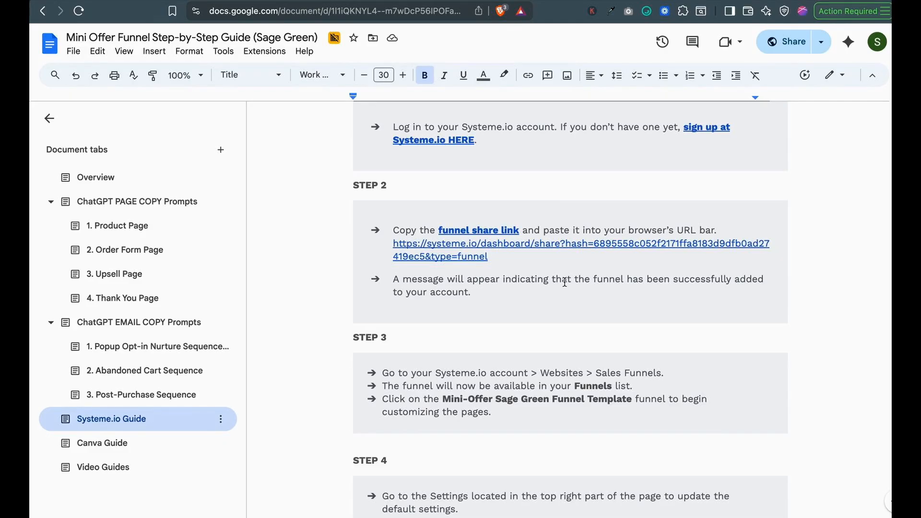
{"action": "scroll", "coordinate": [564, 282], "scroll_direction": "down", "scroll_amount": 4}
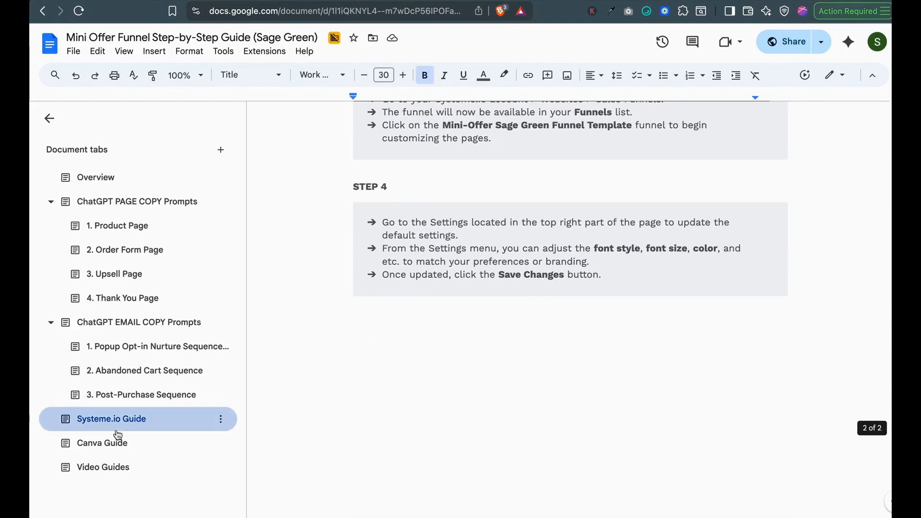
Open the guide's Canva Guide section and look over the three image template links and the two bonus template links.
{"action": "left_click", "coordinate": [102, 442]}
{"action": "scroll", "coordinate": [757, 327], "scroll_direction": "down", "scroll_amount": 9}
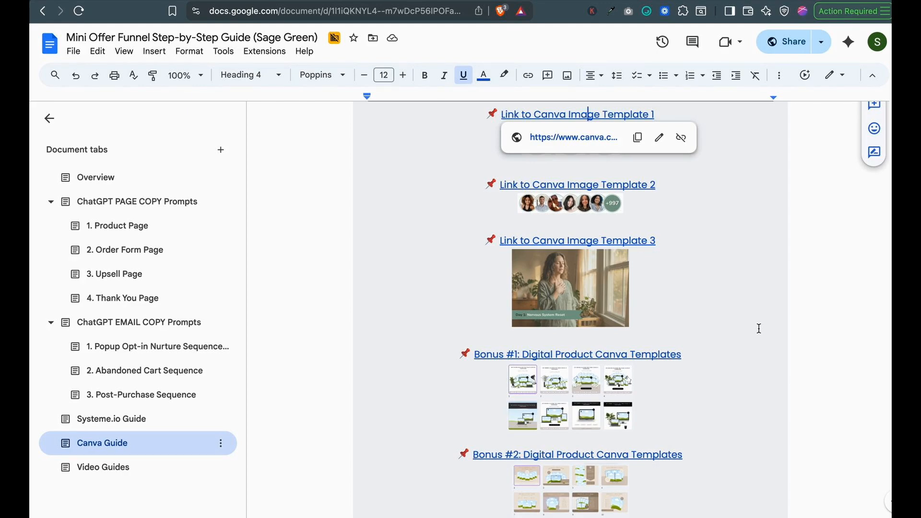
{"action": "left_click", "coordinate": [725, 302]}
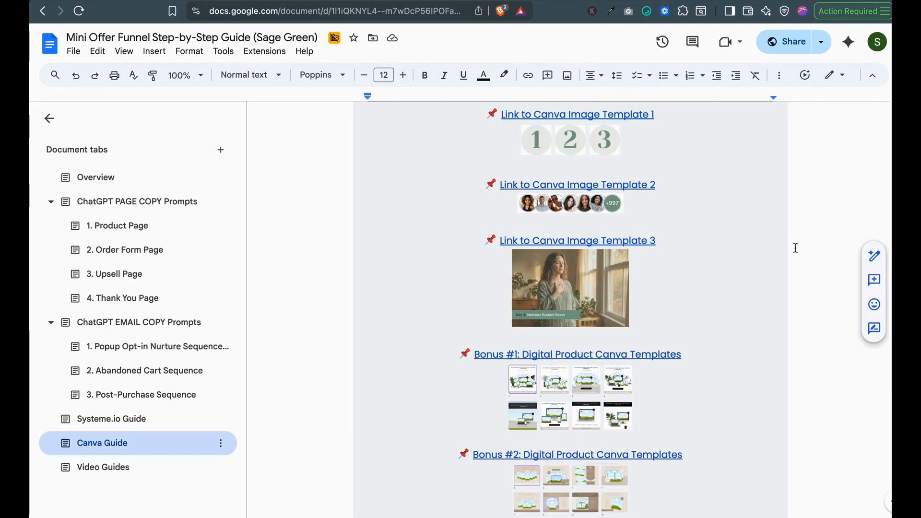
{"action": "scroll", "coordinate": [755, 255], "scroll_direction": "up", "scroll_amount": 1}
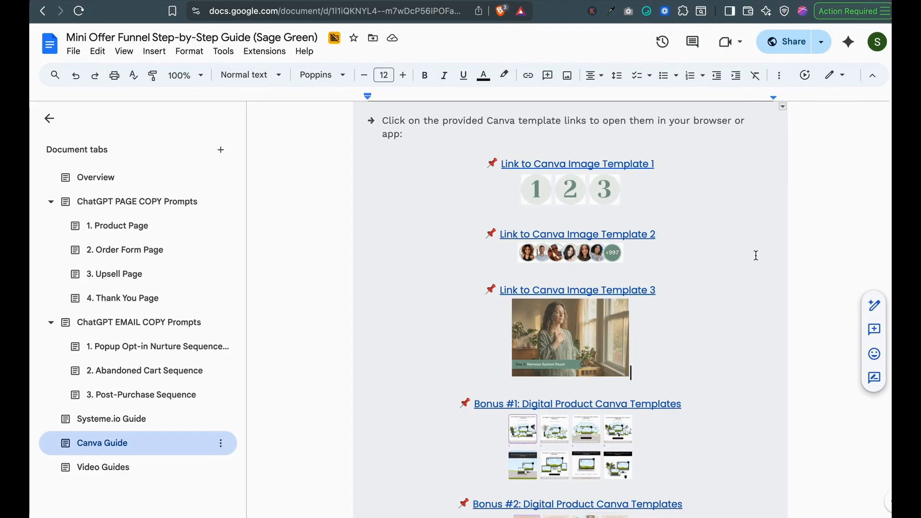
{"action": "scroll", "coordinate": [755, 256], "scroll_direction": "down", "scroll_amount": 4}
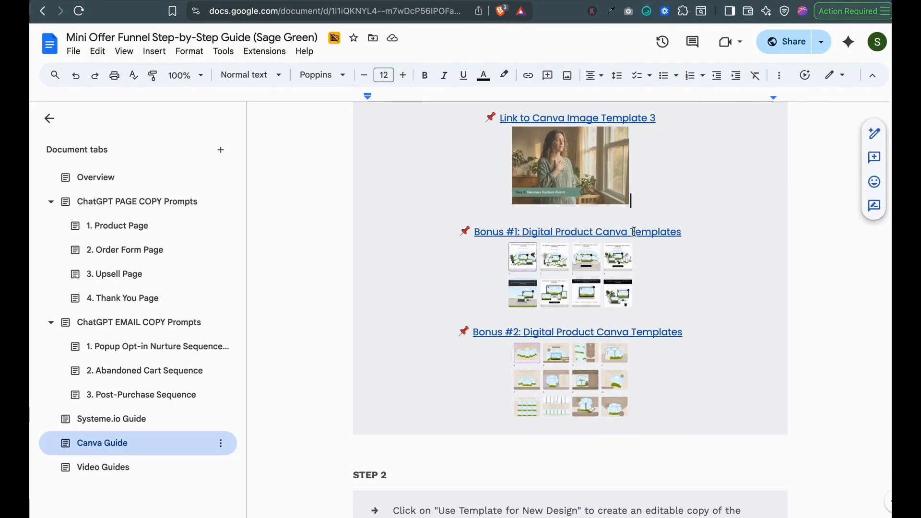
Open the Bonus #1 Digital Product Canva Templates link and view the product mockup at the start of the live mini-offer page.
{"action": "left_click", "coordinate": [607, 235]}
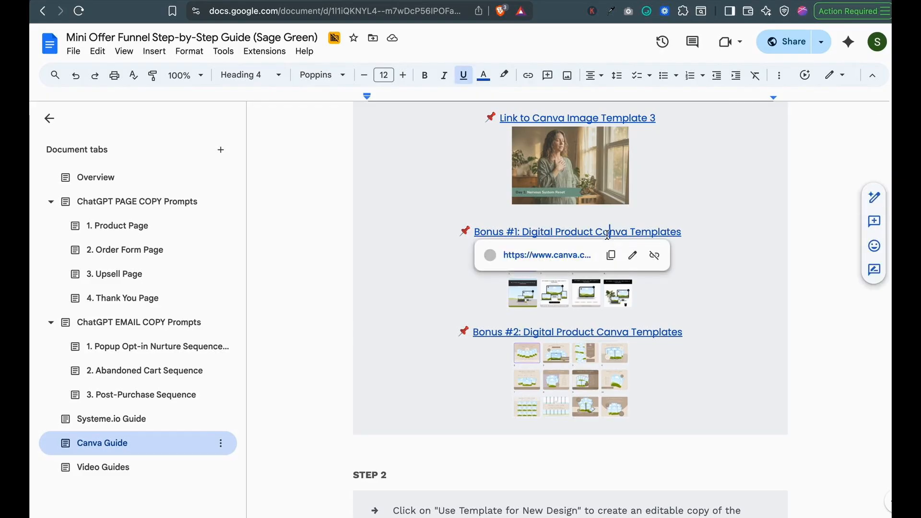
{"action": "left_click", "coordinate": [560, 259]}
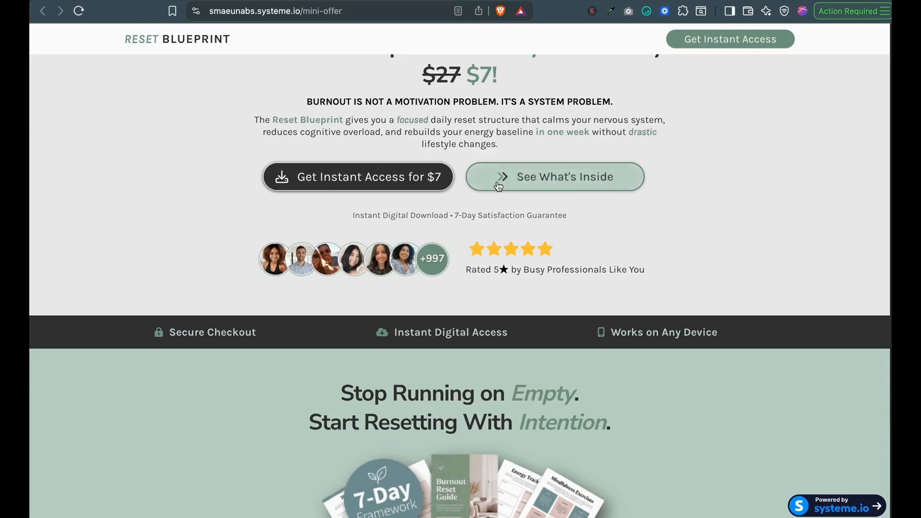
{"action": "scroll", "coordinate": [495, 181], "scroll_direction": "up", "scroll_amount": 5}
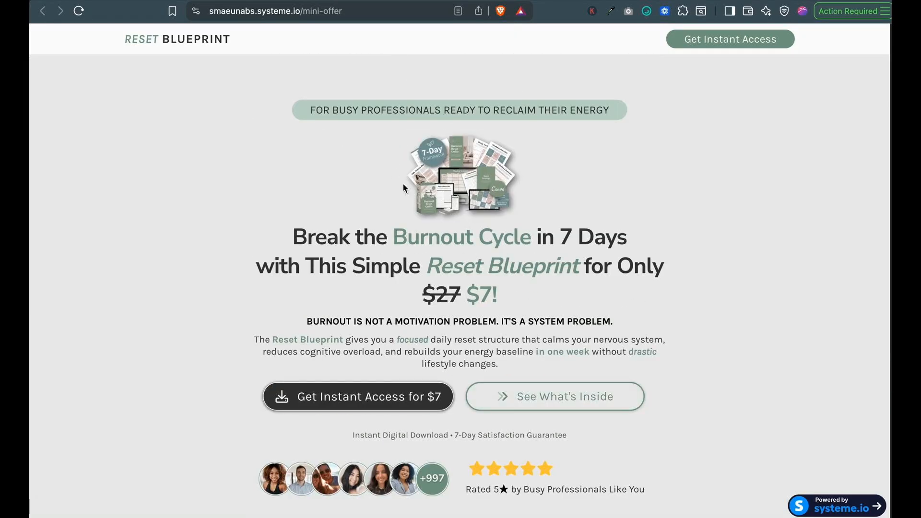
Return to the Premium Mockup Templates design in Canva, show its pages as a grid, and browse the mockups.
{"action": "left_click", "coordinate": [127, 4]}
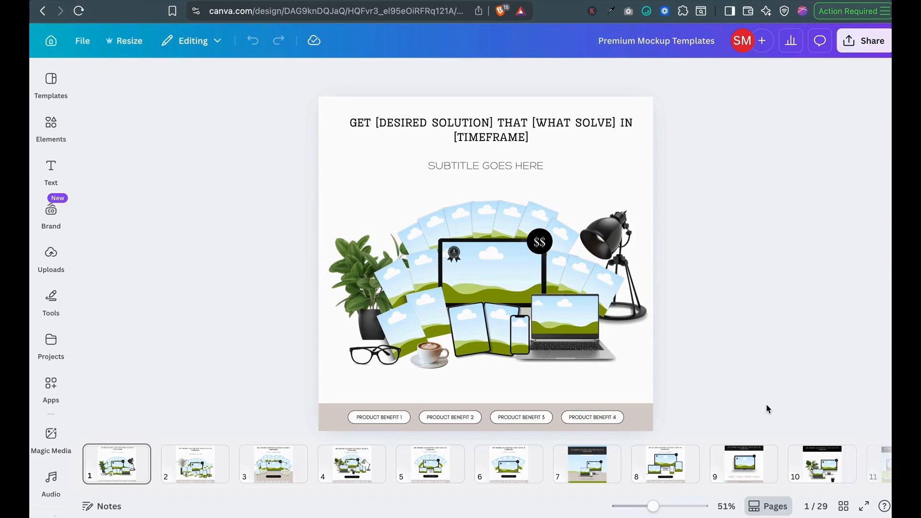
{"action": "left_click", "coordinate": [843, 506]}
{"action": "scroll", "coordinate": [740, 346], "scroll_direction": "down", "scroll_amount": 10}
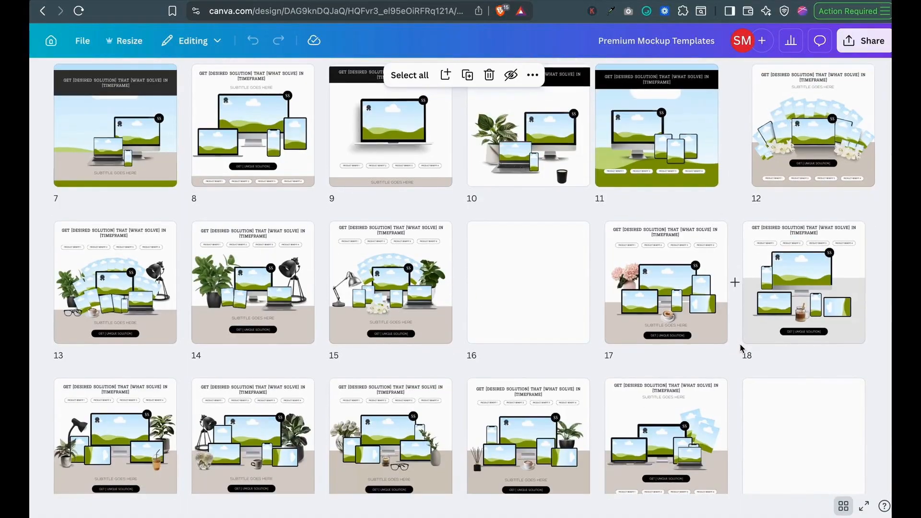
{"action": "scroll", "coordinate": [741, 350], "scroll_direction": "up", "scroll_amount": 10}
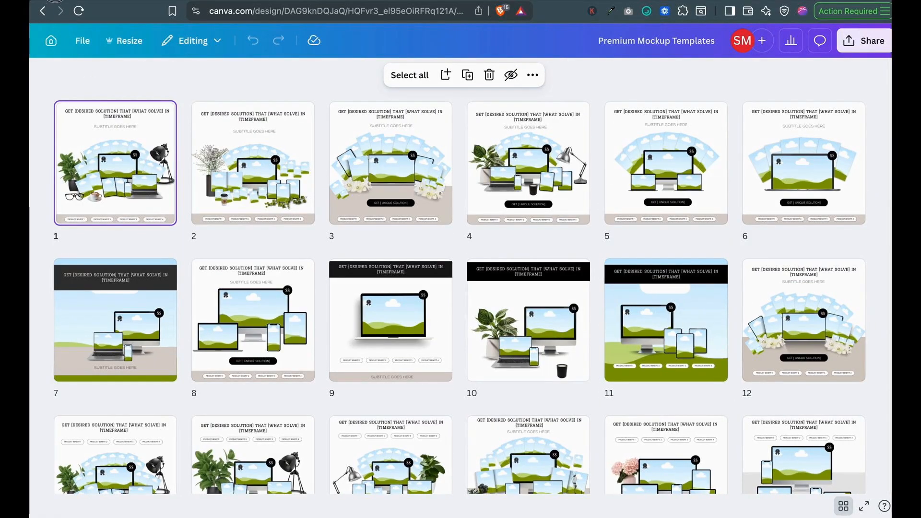
Return to the guide, open the Bonus #2 templates link, browse the Product Thumbnails Mockups pages as a grid, and close the design.
{"action": "left_click", "coordinate": [60, 11]}
{"action": "left_click", "coordinate": [561, 333]}
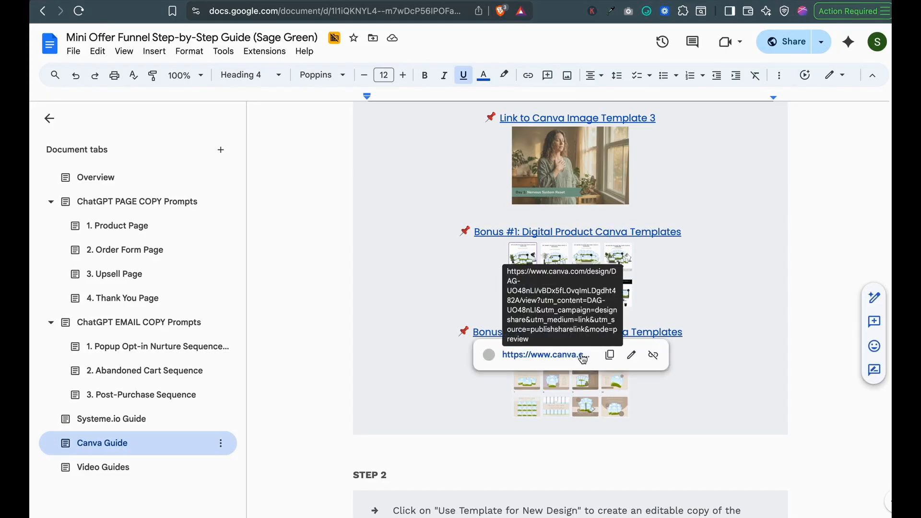
{"action": "left_click", "coordinate": [567, 353]}
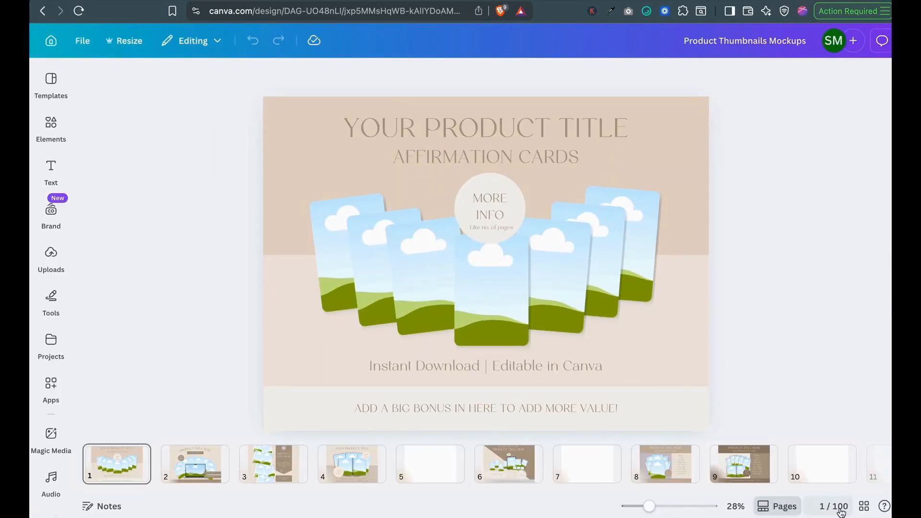
{"action": "left_click", "coordinate": [843, 506]}
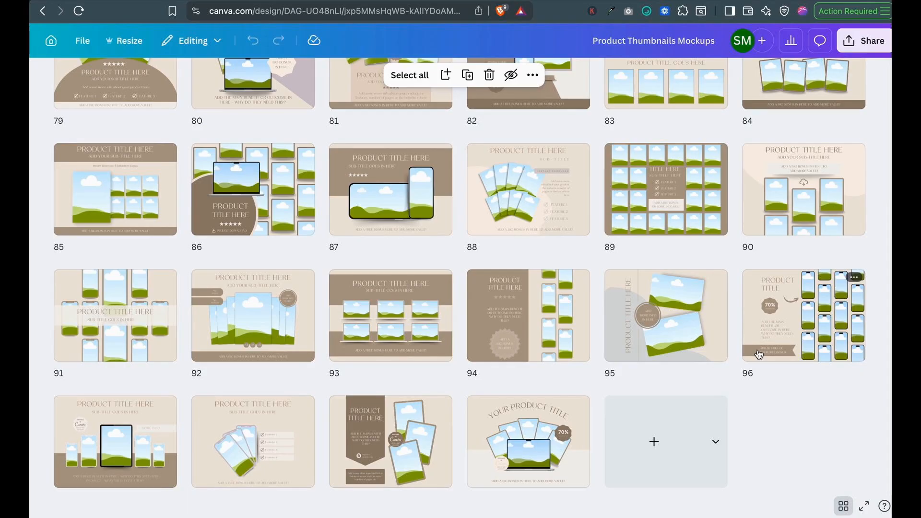
{"action": "key", "text": "ctrl+w"}
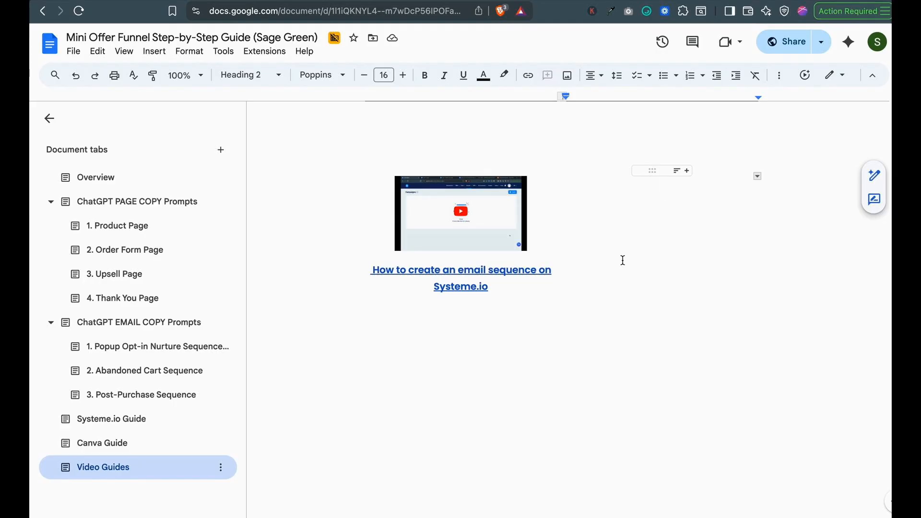
Revisit the guide's Overview and the Product Page prompt's fill-in details, and look over the document's file options.
{"action": "left_click", "coordinate": [112, 178]}
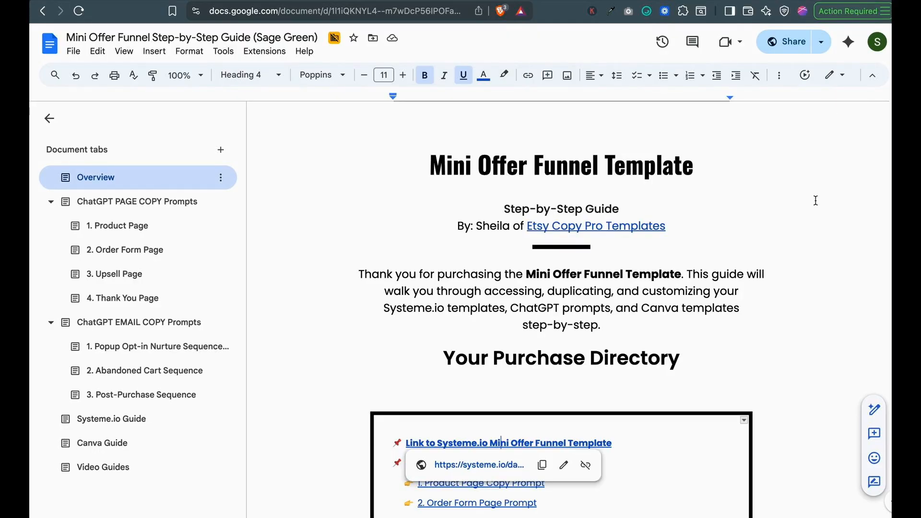
{"action": "left_click", "coordinate": [123, 228]}
{"action": "scroll", "coordinate": [759, 246], "scroll_direction": "up", "scroll_amount": 20}
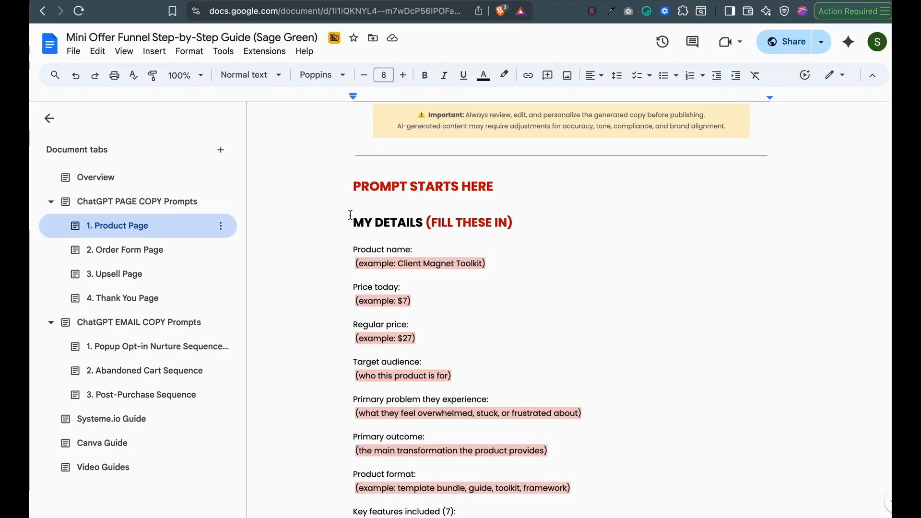
{"action": "left_click", "coordinate": [71, 53]}
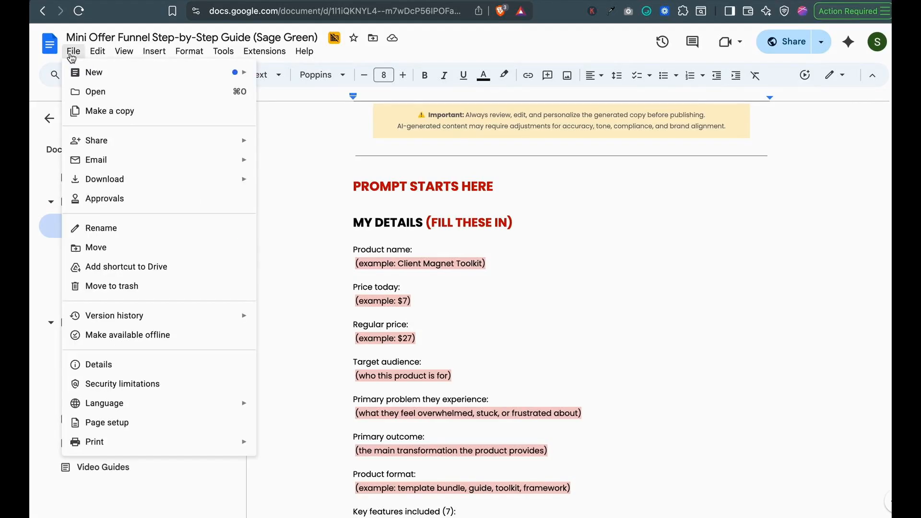
{"action": "left_click", "coordinate": [526, 269]}
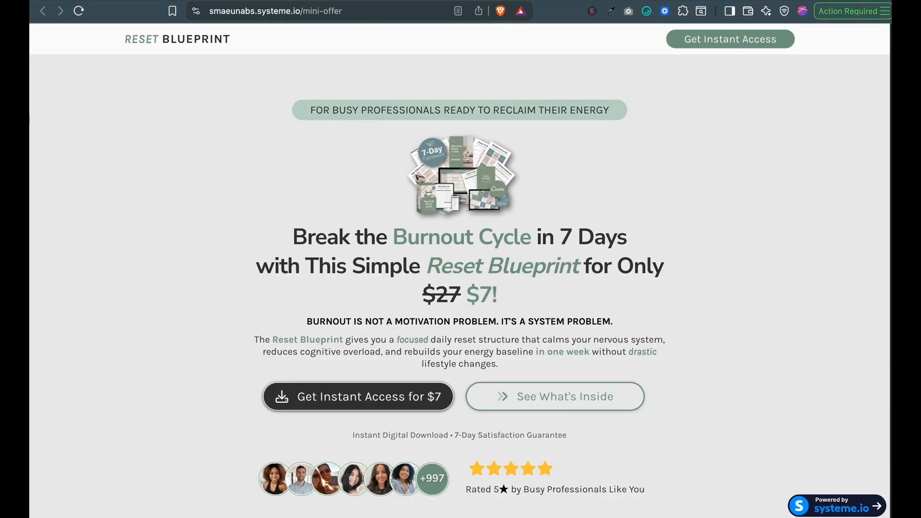
Switch through the guide document, the ChatGPT conversation and the live mini-offer page to reach the systeme.io product page editor.
{"action": "left_click", "coordinate": [384, 1]}
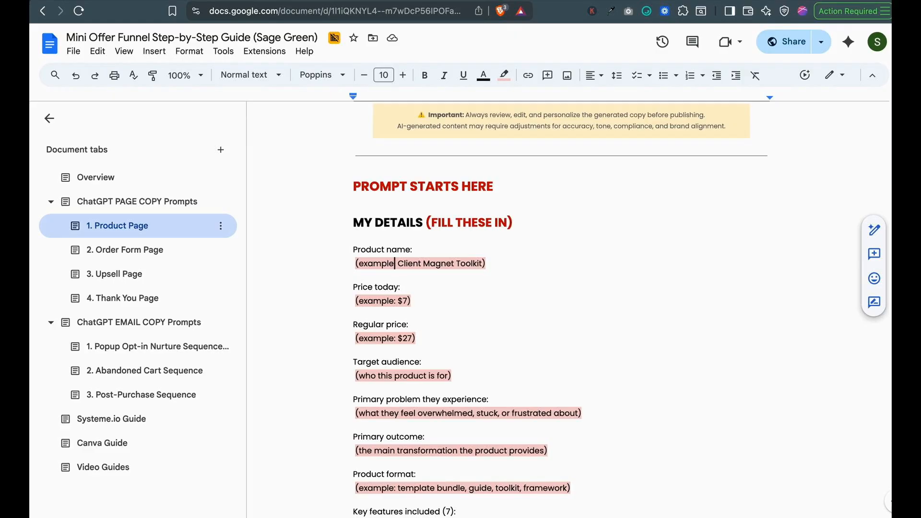
{"action": "left_click", "coordinate": [252, 3]}
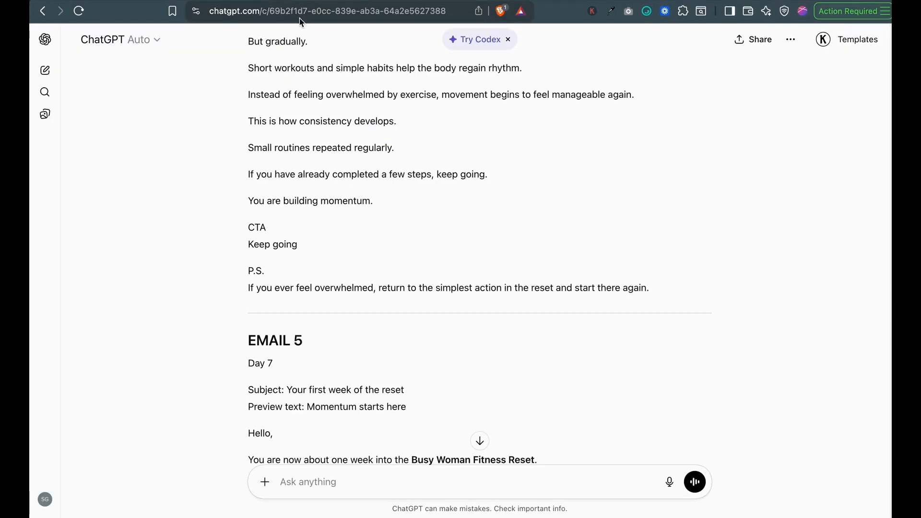
{"action": "left_click", "coordinate": [347, 1]}
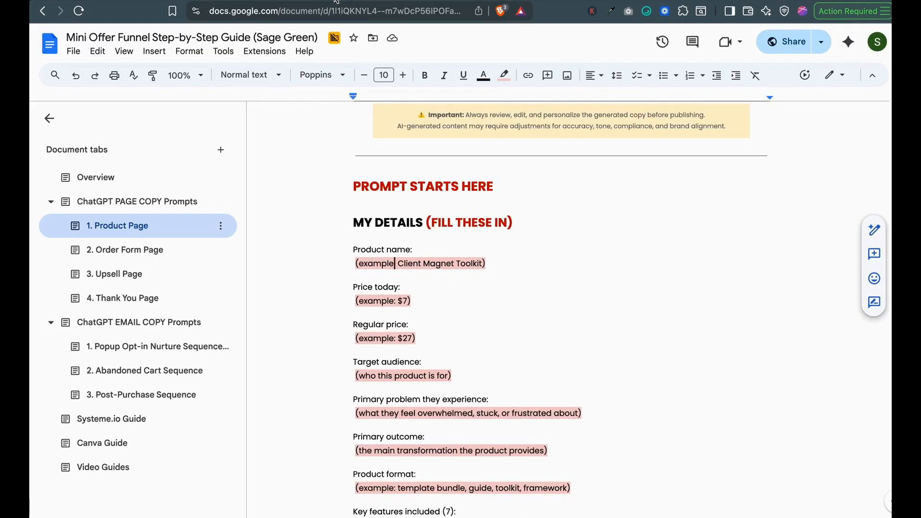
{"action": "left_click", "coordinate": [367, 1]}
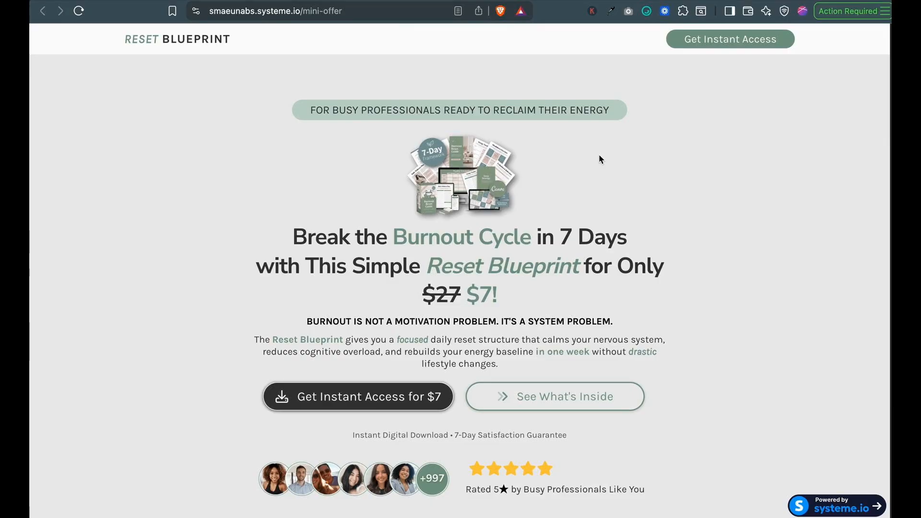
{"action": "left_click", "coordinate": [315, 3]}
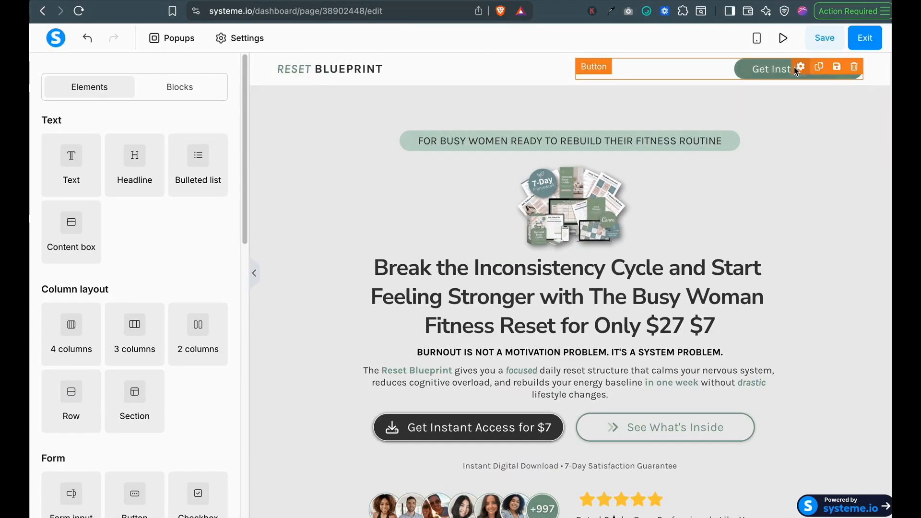
Exit and reopen the Product Page editor, and review the default and heading typography in the page settings.
{"action": "left_click", "coordinate": [864, 40]}
{"action": "mouse_move", "coordinate": [487, 44]}
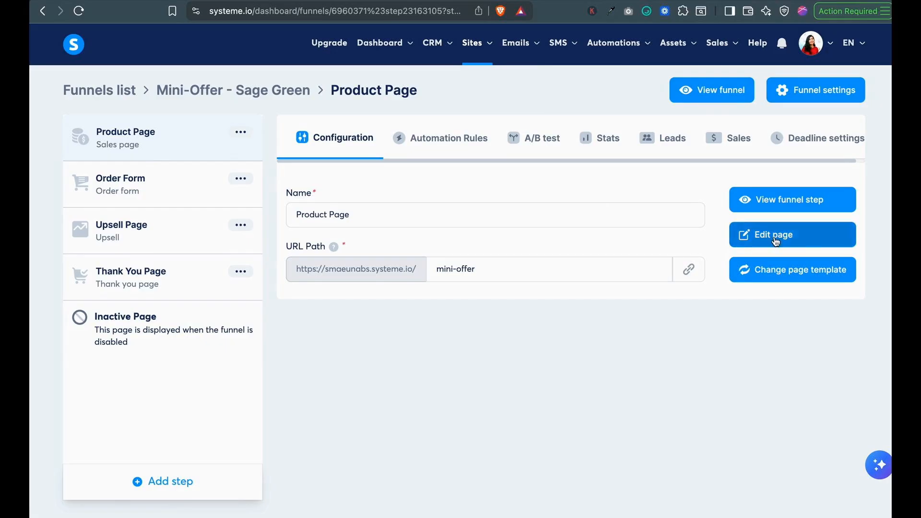
{"action": "left_click", "coordinate": [742, 242]}
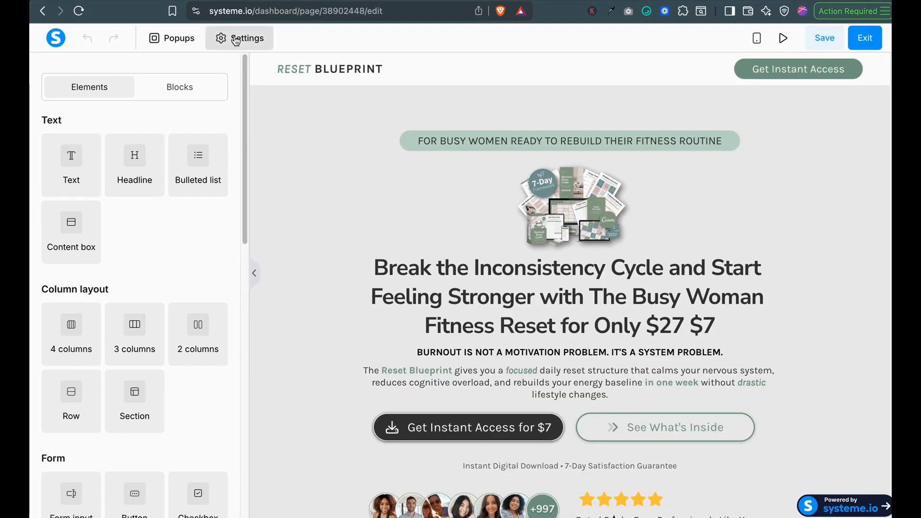
{"action": "left_click", "coordinate": [236, 40]}
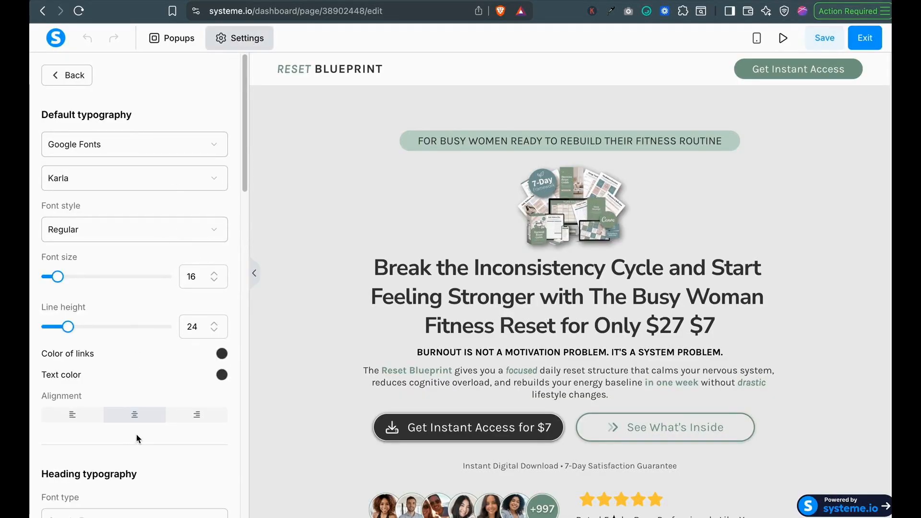
{"action": "scroll", "coordinate": [154, 442], "scroll_direction": "down", "scroll_amount": 7}
{"action": "scroll", "coordinate": [126, 174], "scroll_direction": "up", "scroll_amount": 7}
{"action": "left_click", "coordinate": [66, 75]}
Select the word "Empty" in the "Stop Running on Empty. Start Resetting With Intention." headline to examine its text formatting.
{"action": "scroll", "coordinate": [556, 200], "scroll_direction": "down", "scroll_amount": 4}
{"action": "scroll", "coordinate": [672, 288], "scroll_direction": "down", "scroll_amount": 5}
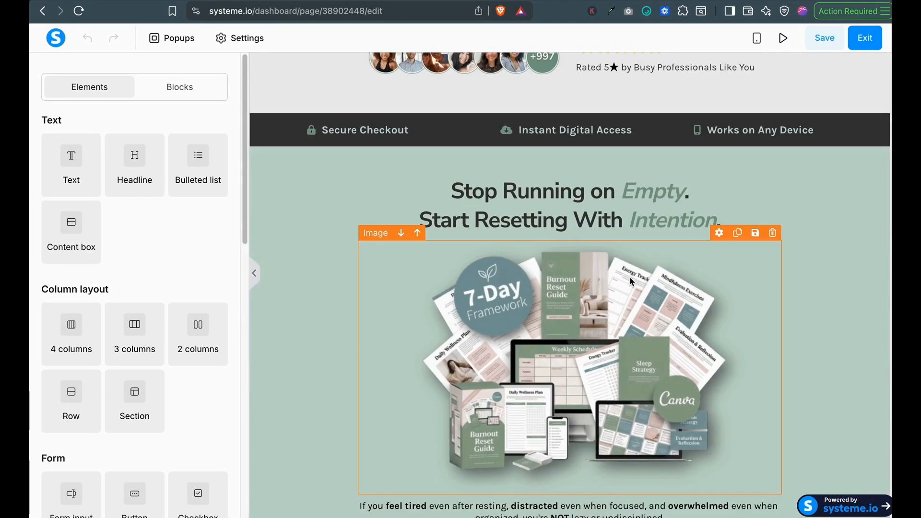
{"action": "scroll", "coordinate": [671, 235], "scroll_direction": "up", "scroll_amount": 1}
{"action": "left_click", "coordinate": [626, 222]}
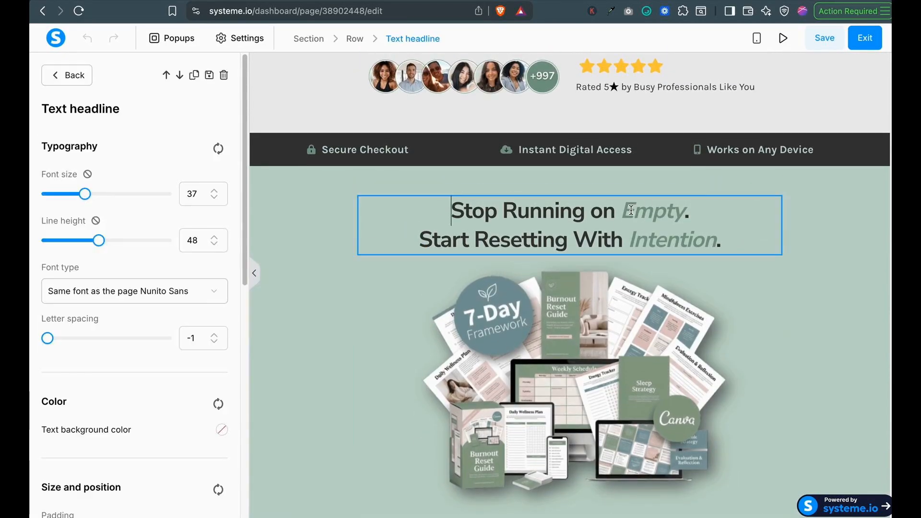
{"action": "left_click_drag", "start_coordinate": [623, 211], "coordinate": [686, 209]}
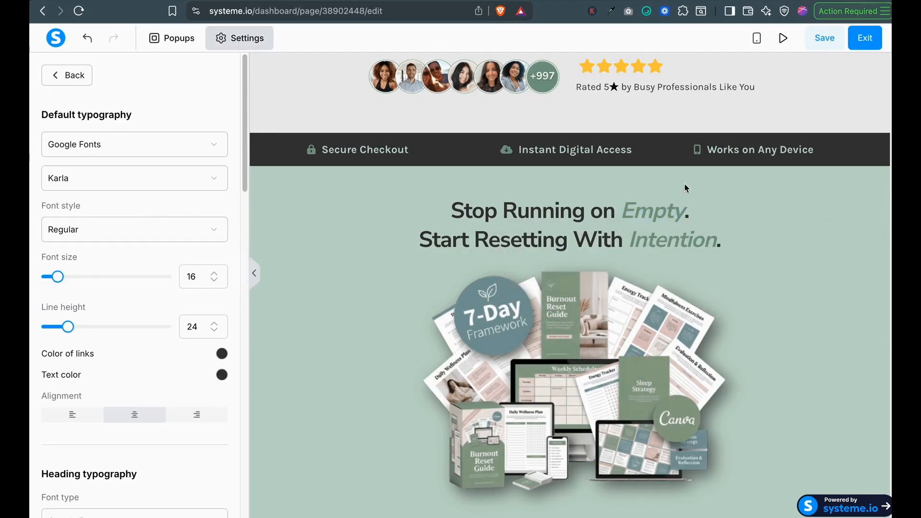
{"action": "left_click", "coordinate": [674, 222]}
{"action": "double_click", "coordinate": [637, 217]}
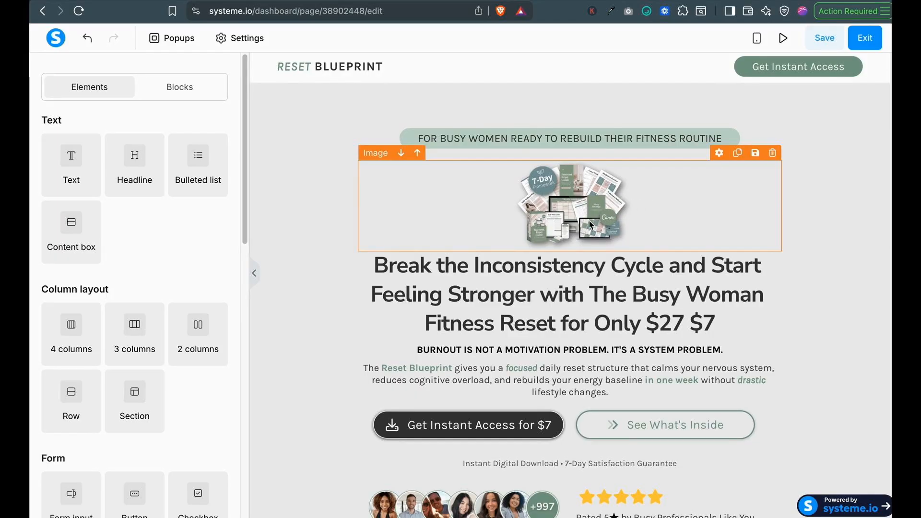
Open the settings of the Product Page's Pop-up 4, and view the live mini-offer funnel page.
{"action": "left_click", "coordinate": [185, 43]}
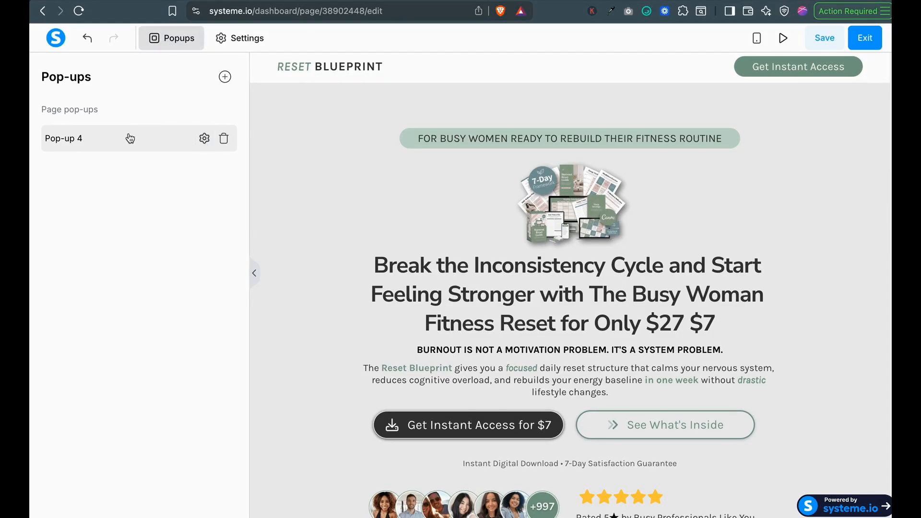
{"action": "left_click", "coordinate": [204, 138]}
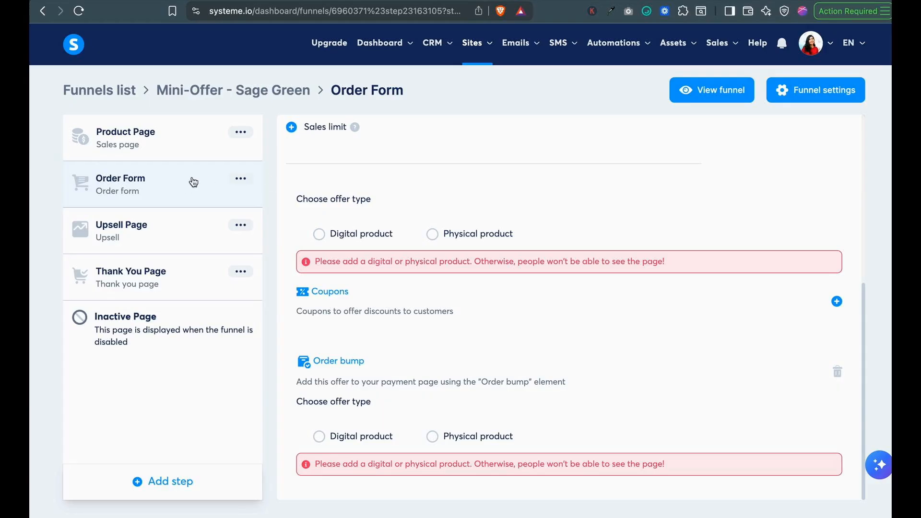
{"action": "left_click", "coordinate": [732, 102]}
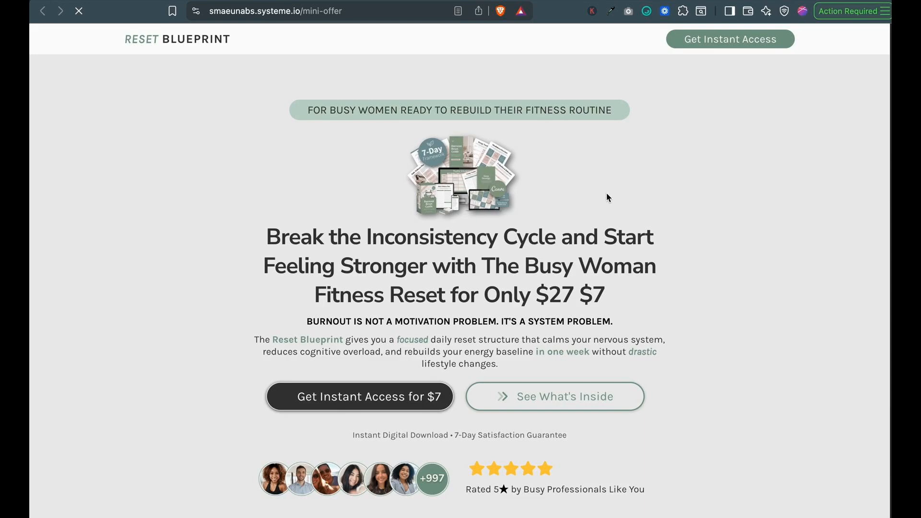
{"action": "scroll", "coordinate": [609, 192], "scroll_direction": "down", "scroll_amount": 1}
Open the Order Form page in the editor, look over its checkout and order bump sections, and exit to the funnel.
{"action": "left_click", "coordinate": [786, 234]}
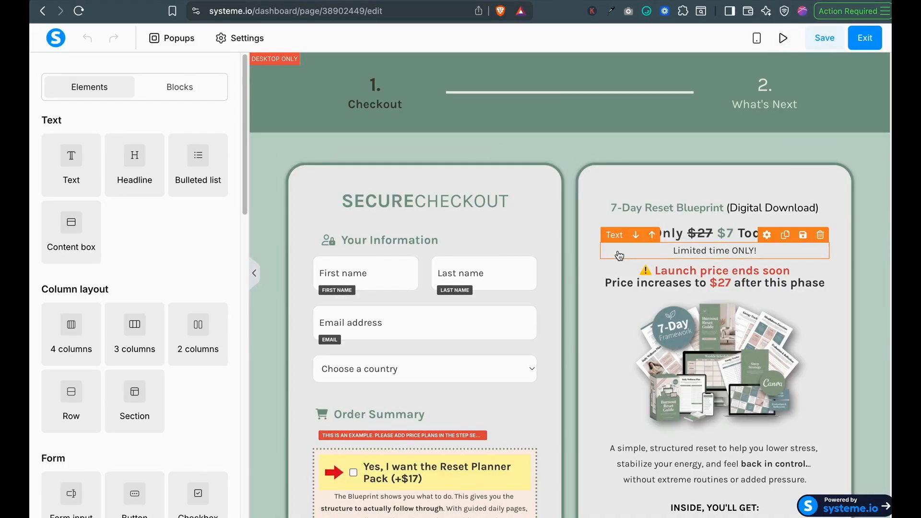
{"action": "scroll", "coordinate": [619, 254], "scroll_direction": "down", "scroll_amount": 9}
{"action": "scroll", "coordinate": [464, 237], "scroll_direction": "up", "scroll_amount": 5}
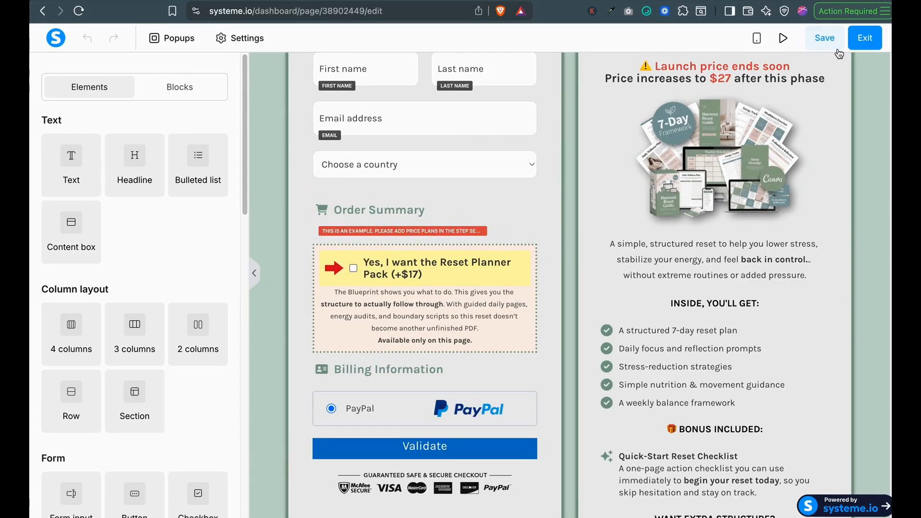
{"action": "left_click", "coordinate": [858, 42]}
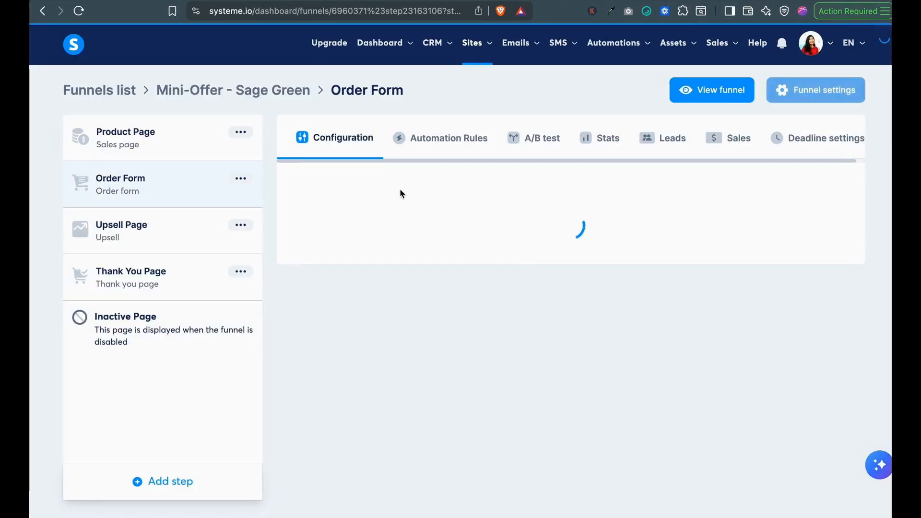
Set the Order Form's main offer type to Digital product and start a new digital product named "Mini Offer".
{"action": "scroll", "coordinate": [637, 246], "scroll_direction": "down", "scroll_amount": 6}
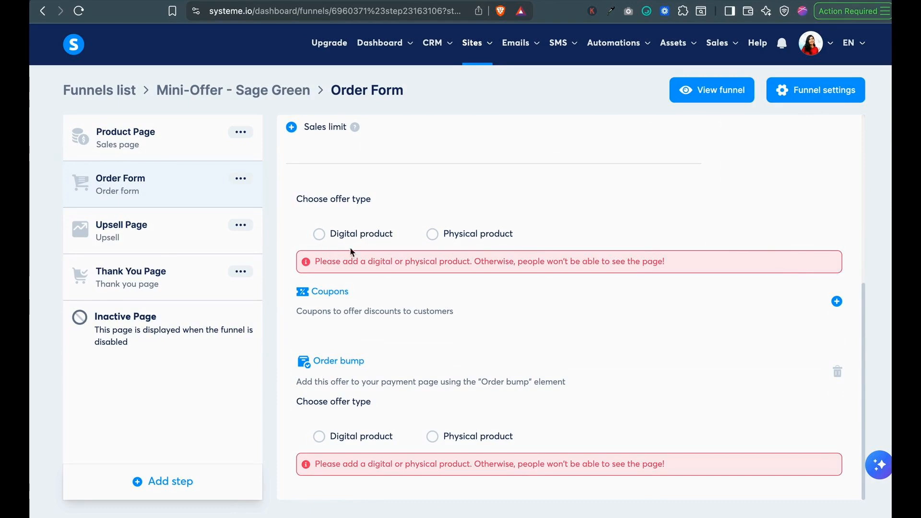
{"action": "scroll", "coordinate": [451, 255], "scroll_direction": "up", "scroll_amount": 1}
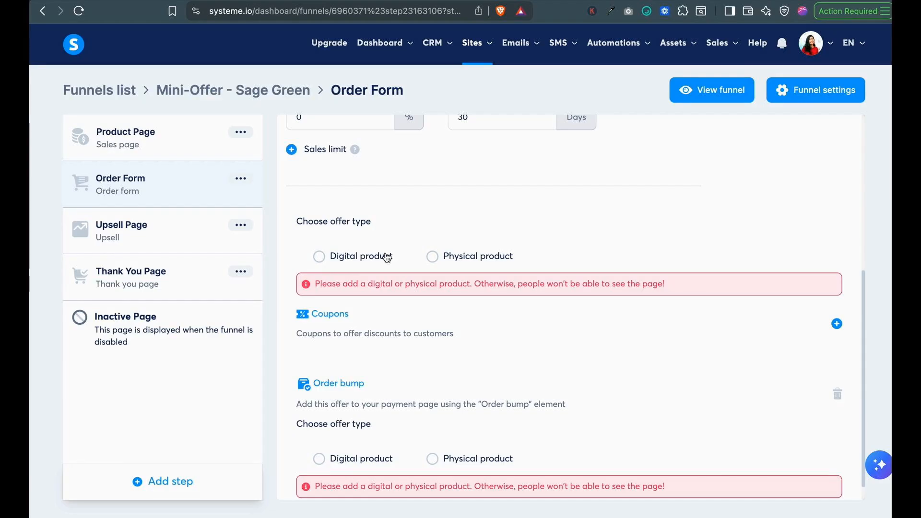
{"action": "left_click", "coordinate": [350, 257]}
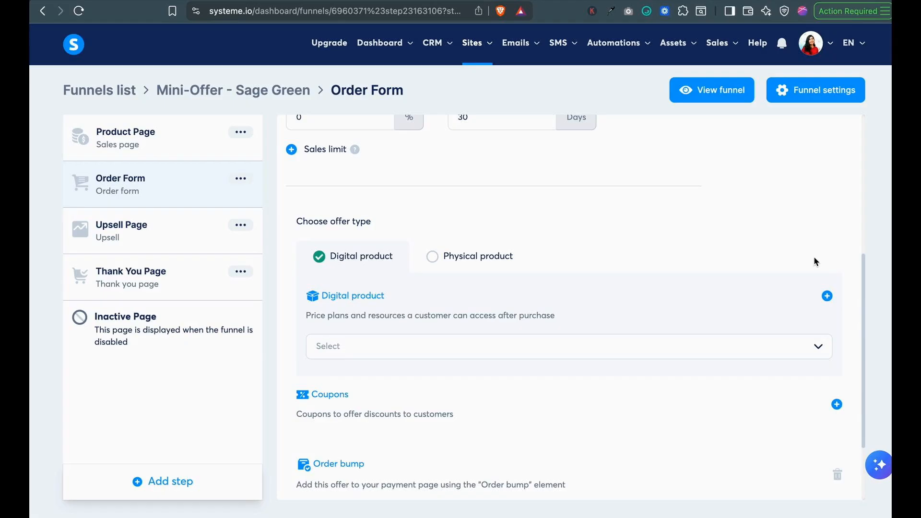
{"action": "left_click", "coordinate": [827, 296]}
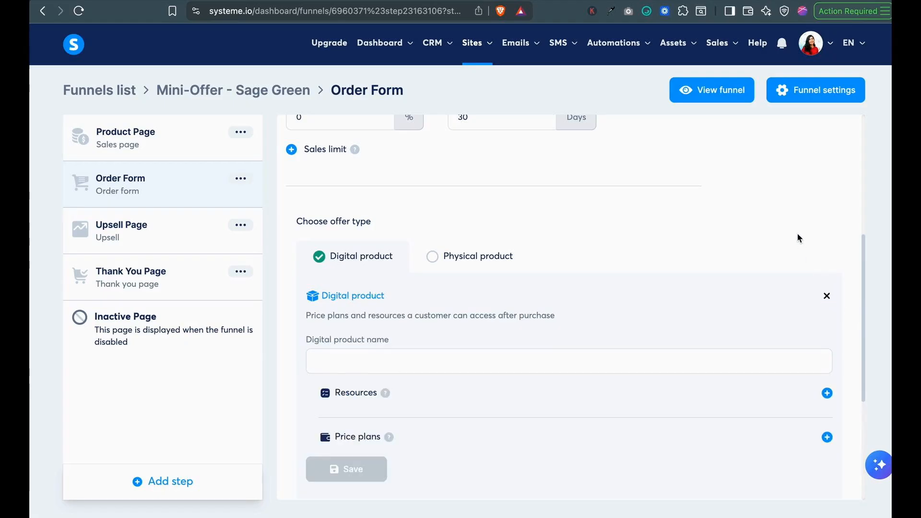
{"action": "scroll", "coordinate": [799, 234], "scroll_direction": "down", "scroll_amount": 1}
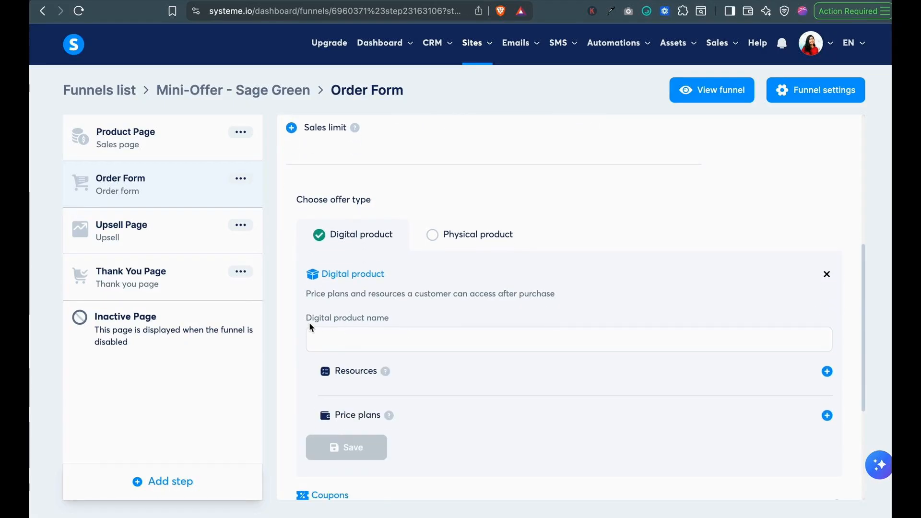
{"action": "left_click", "coordinate": [353, 341]}
{"action": "type", "text": "Mini Offer"}
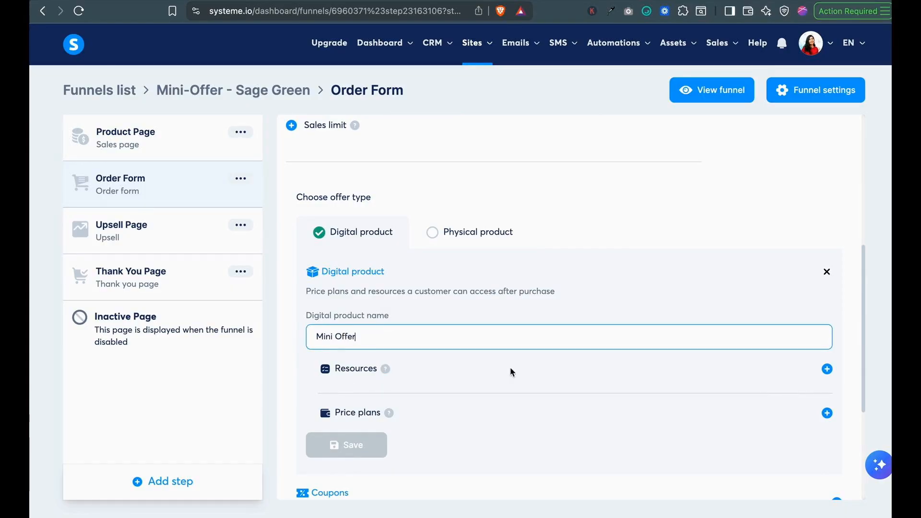
Add a resource entry to the Mini Offer digital product and look over the available resource types.
{"action": "left_click", "coordinate": [827, 370]}
{"action": "scroll", "coordinate": [645, 372], "scroll_direction": "down", "scroll_amount": 1}
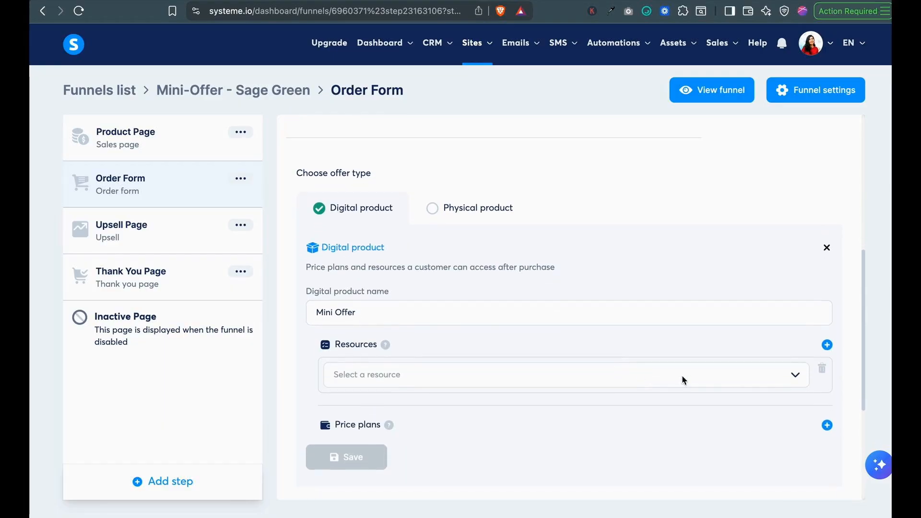
{"action": "left_click", "coordinate": [794, 377]}
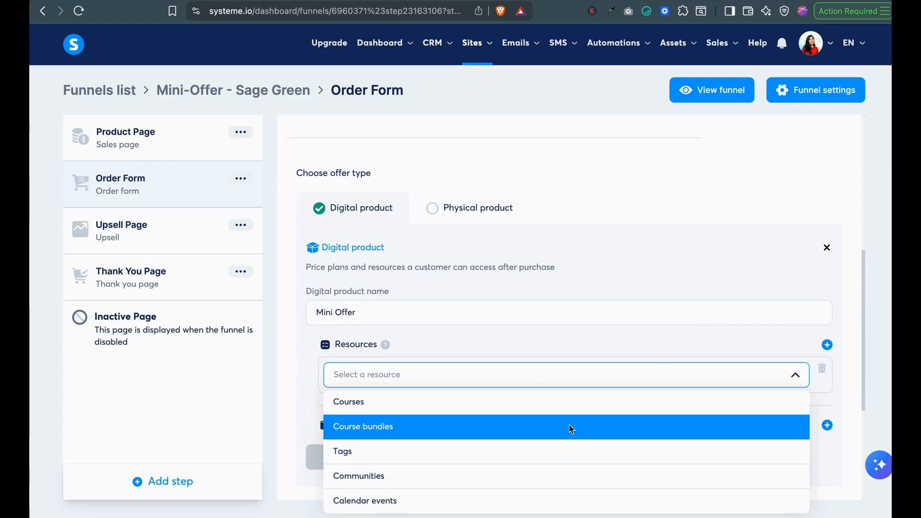
{"action": "left_click", "coordinate": [686, 45]}
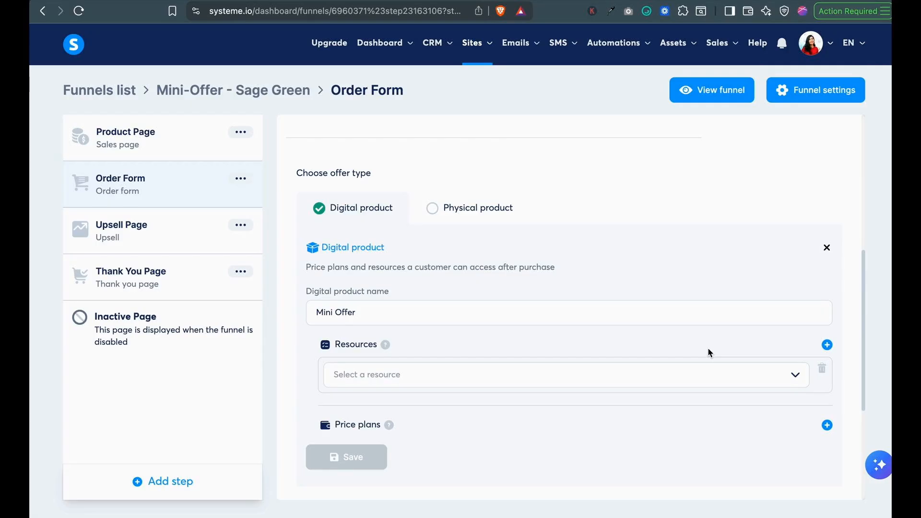
Set the Mini Offer product's resource type to Tags and choose the "mini offer" tag.
{"action": "mouse_move", "coordinate": [431, 48]}
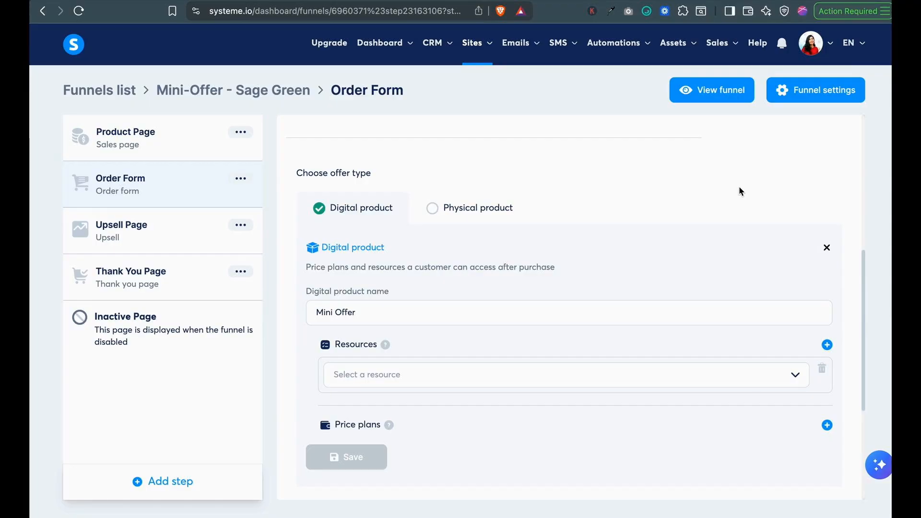
{"action": "scroll", "coordinate": [739, 188], "scroll_direction": "down", "scroll_amount": 1}
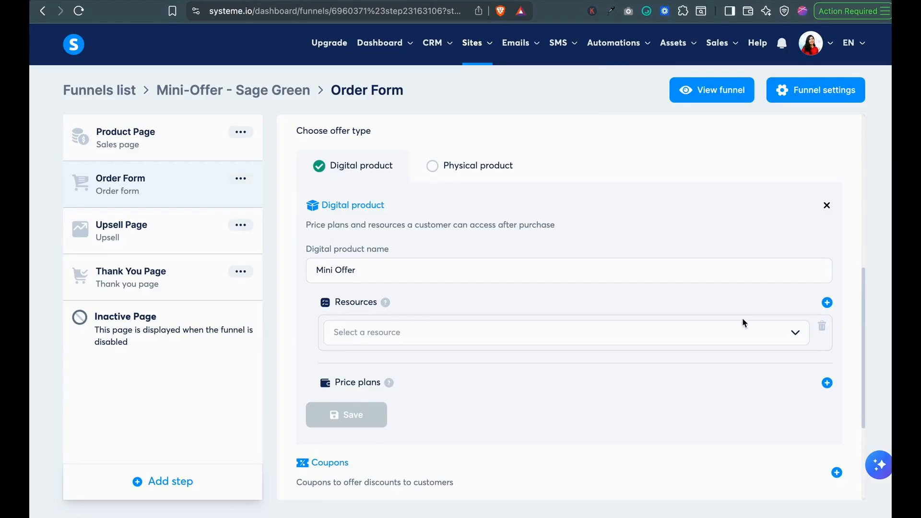
{"action": "left_click", "coordinate": [826, 303]}
{"action": "left_click", "coordinate": [494, 336]}
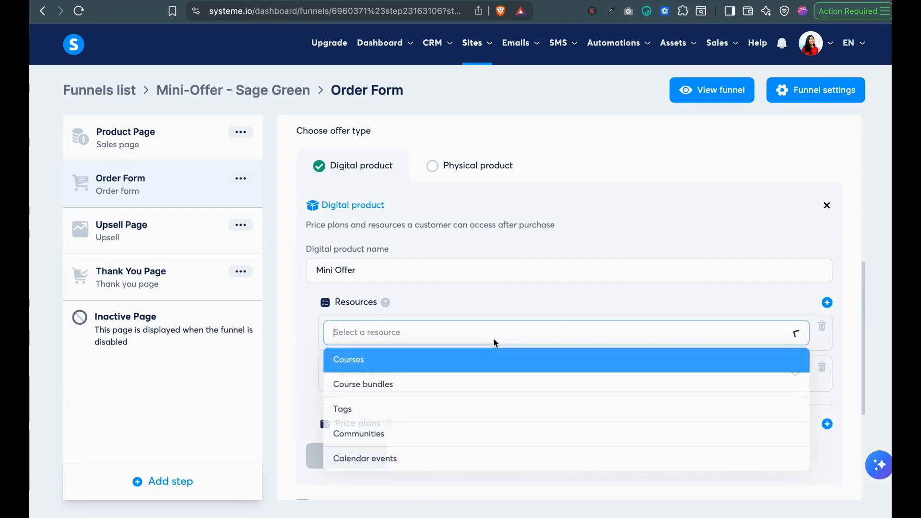
{"action": "left_click", "coordinate": [394, 408]}
{"action": "left_click", "coordinate": [428, 366]}
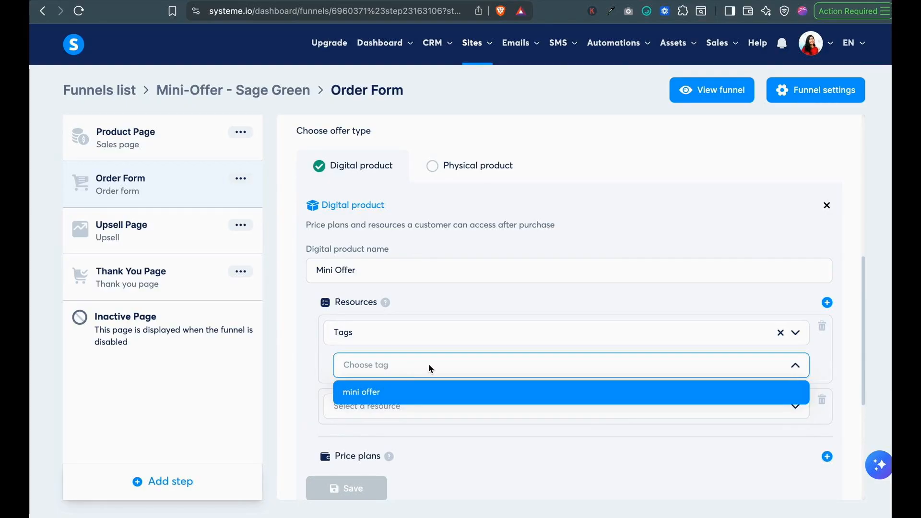
{"action": "left_click", "coordinate": [397, 399]}
{"action": "scroll", "coordinate": [580, 384], "scroll_direction": "down", "scroll_amount": 2}
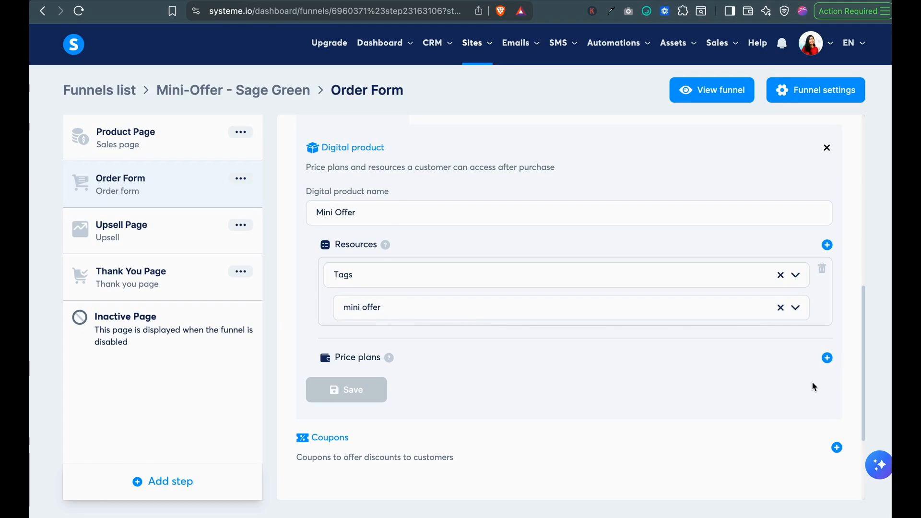
Add a price plan entry to the Mini Offer product and look over the existing one-time payment plans.
{"action": "left_click", "coordinate": [827, 358]}
{"action": "scroll", "coordinate": [557, 393], "scroll_direction": "down", "scroll_amount": 5}
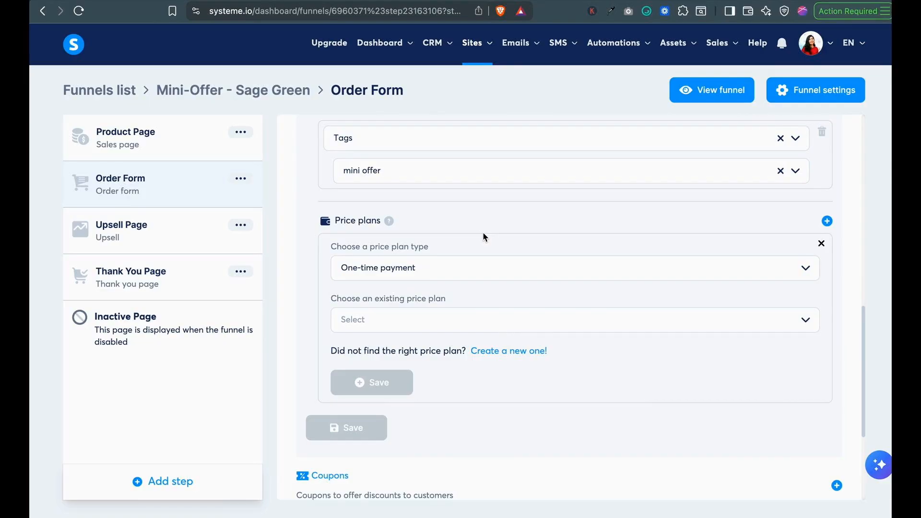
{"action": "left_click", "coordinate": [453, 270]}
{"action": "left_click", "coordinate": [412, 298]}
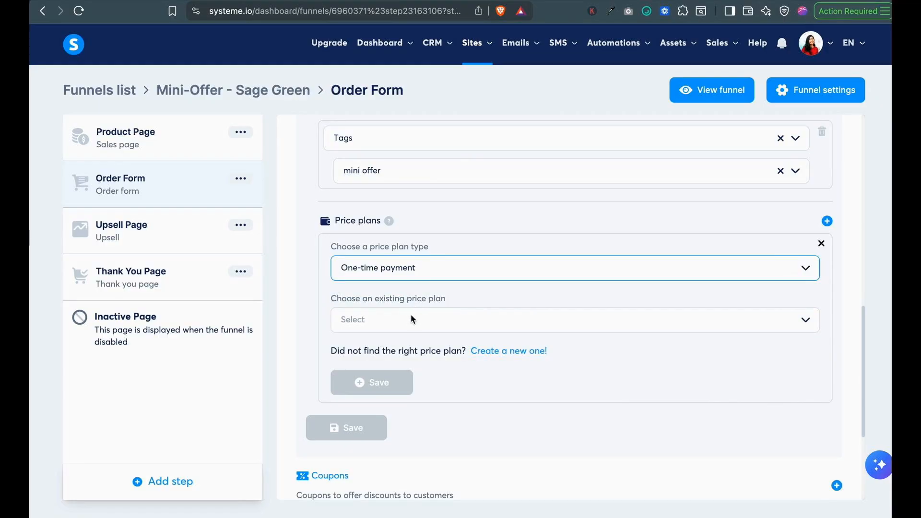
{"action": "left_click", "coordinate": [350, 322]}
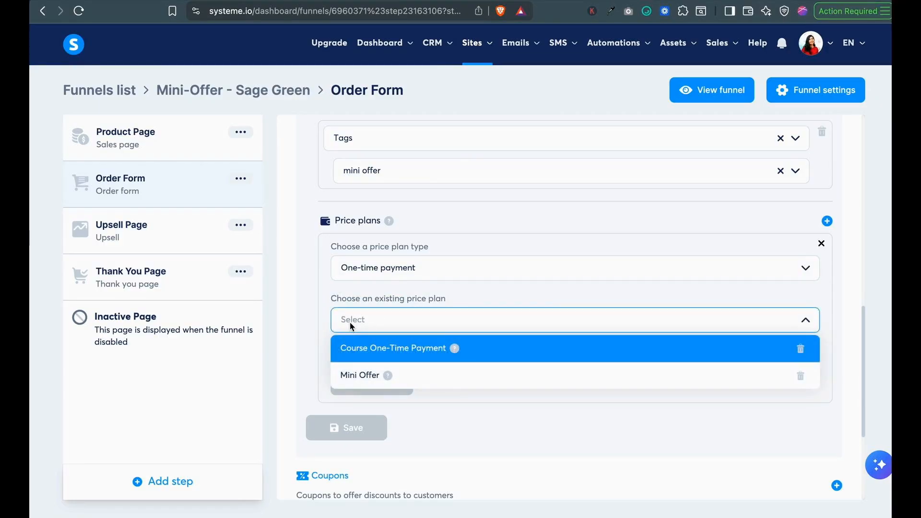
{"action": "left_click", "coordinate": [463, 297]}
{"action": "left_click", "coordinate": [446, 320]}
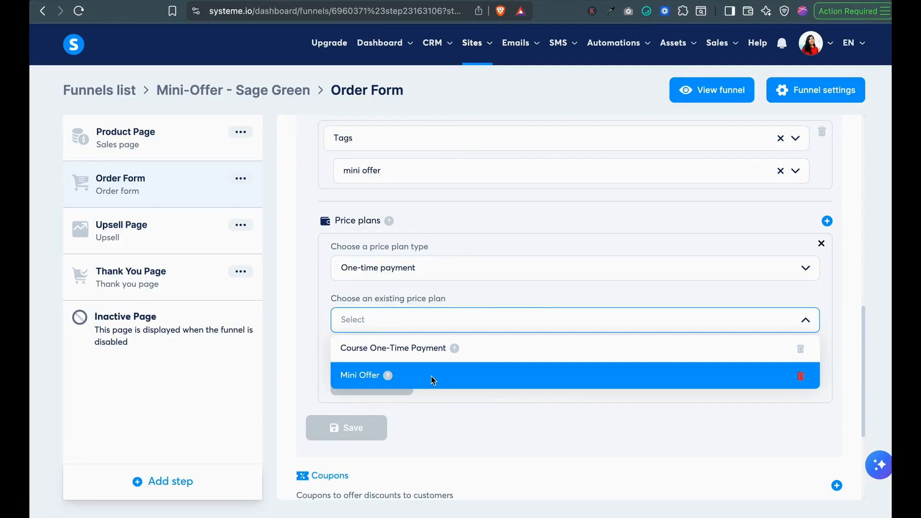
{"action": "left_click", "coordinate": [500, 294]}
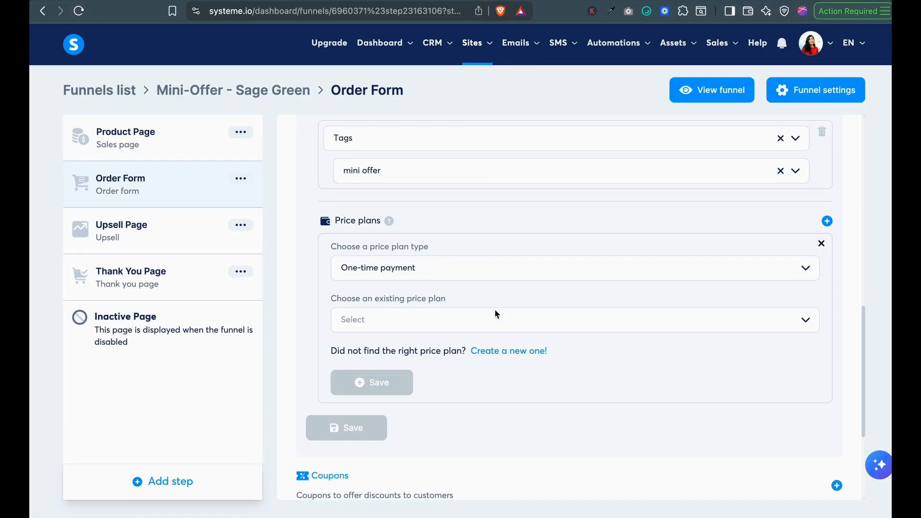
Create a new price plan with "MiniOffer" as its order form name, dashboard name and statement descriptor.
{"action": "left_click", "coordinate": [524, 357]}
{"action": "left_click", "coordinate": [454, 266]}
{"action": "type", "text": "Min"}
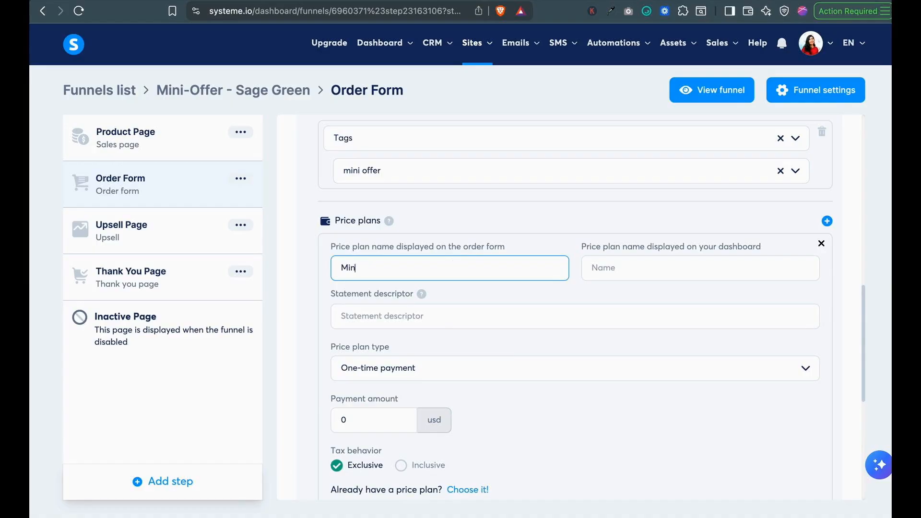
{"action": "type", "text": "iOffer"}
{"action": "key", "text": "super+a"}
{"action": "key", "text": "super+c"}
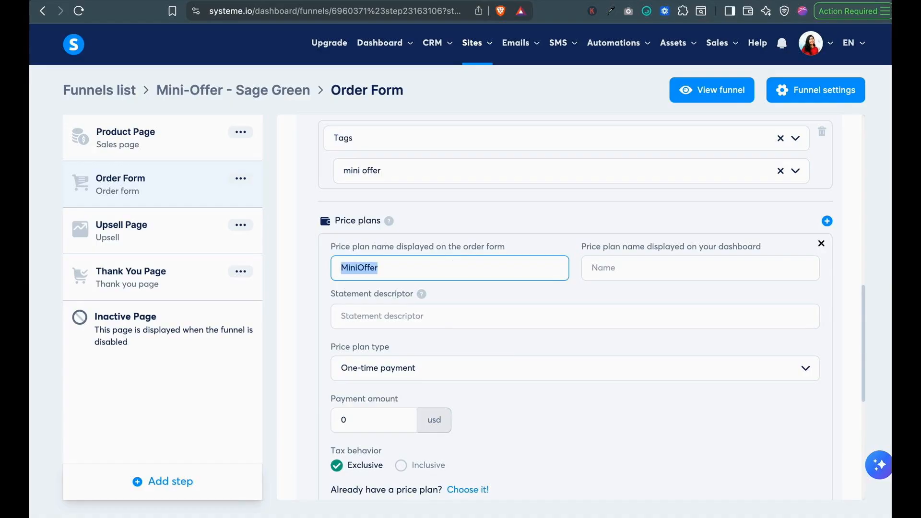
{"action": "left_click", "coordinate": [636, 276]}
{"action": "key", "text": "super+v"}
{"action": "left_click", "coordinate": [533, 305]}
{"action": "key", "text": "super+v"}
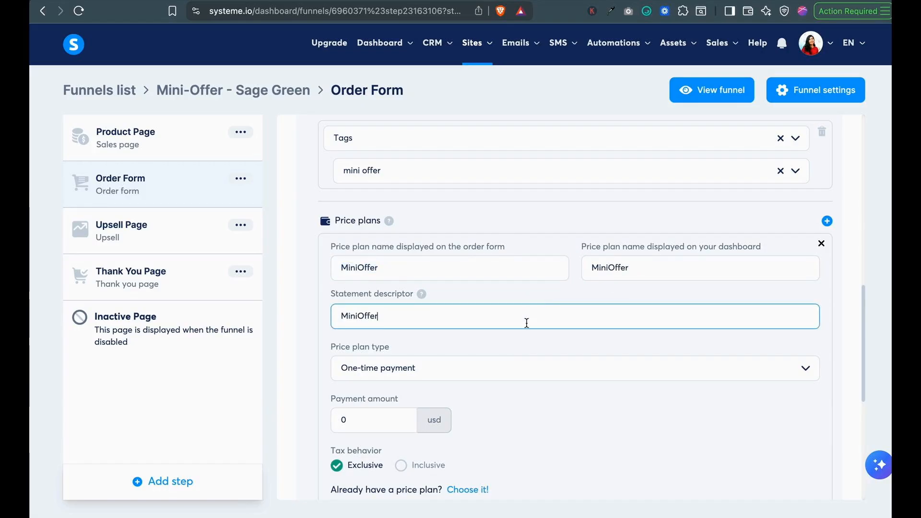
Set the price plan's payment amount to 7 USD, then save the plan and the Mini Offer digital product.
{"action": "left_click", "coordinate": [366, 420]}
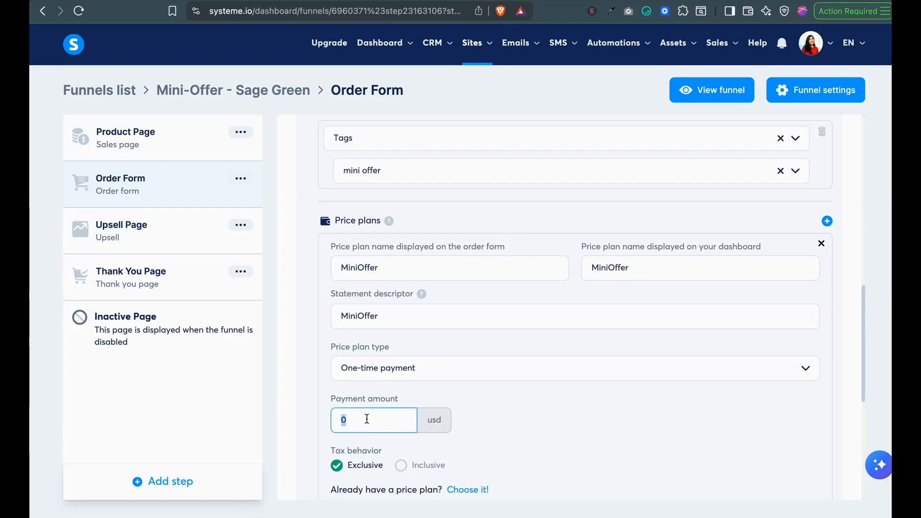
{"action": "type", "text": "7"}
{"action": "left_click", "coordinate": [498, 394]}
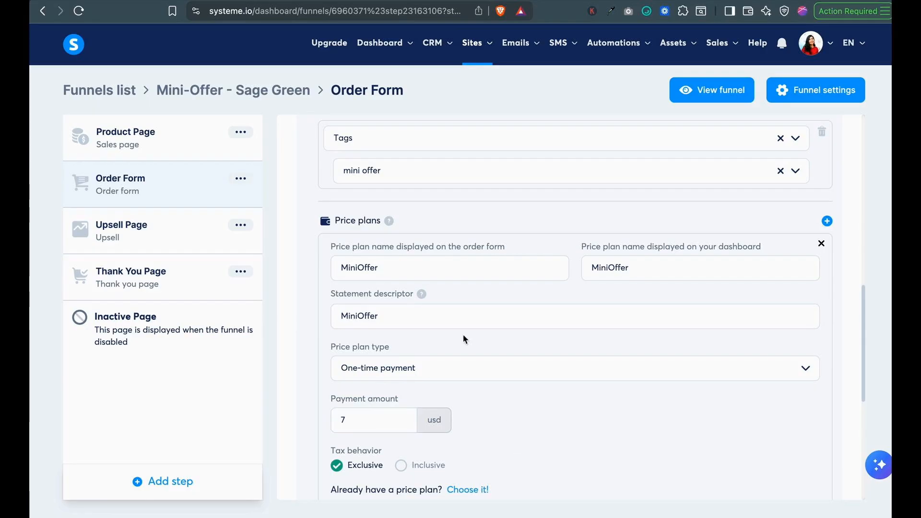
{"action": "left_click", "coordinate": [394, 269]}
{"action": "key", "text": "super+a"}
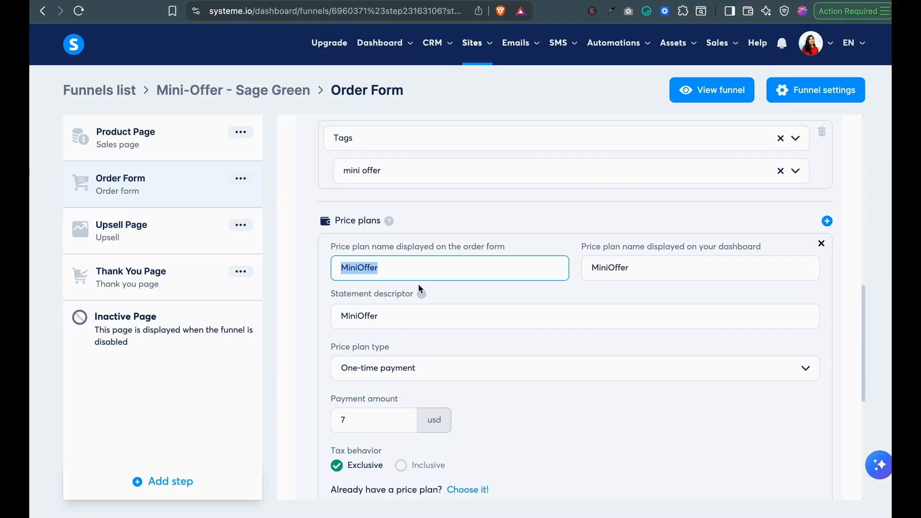
{"action": "scroll", "coordinate": [595, 326], "scroll_direction": "down", "scroll_amount": 3}
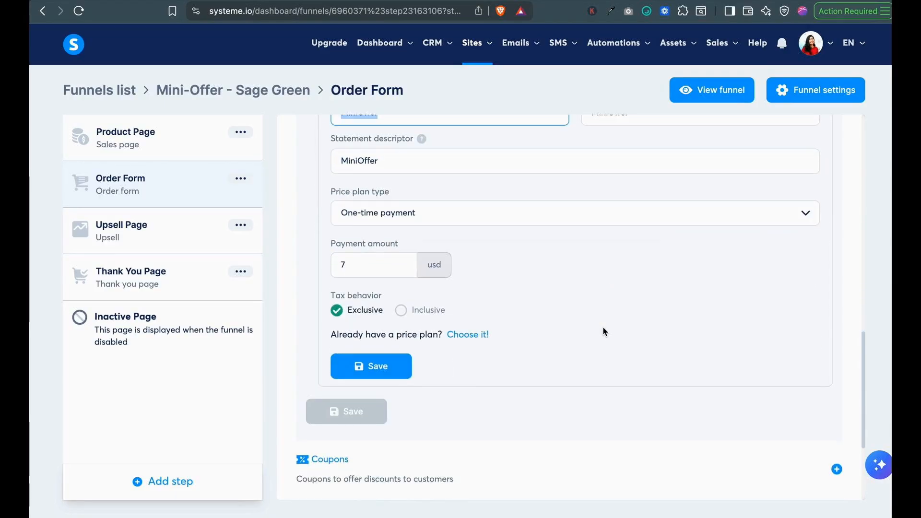
{"action": "left_click", "coordinate": [397, 371]}
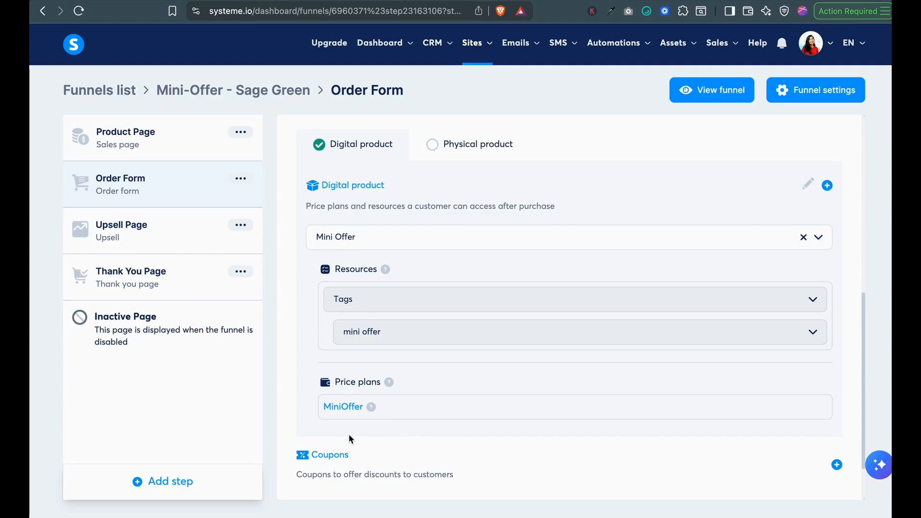
Look over the saved Mini Offer product's resources and price plan, plus the coupon and order bump options.
{"action": "scroll", "coordinate": [472, 435], "scroll_direction": "down", "scroll_amount": 2}
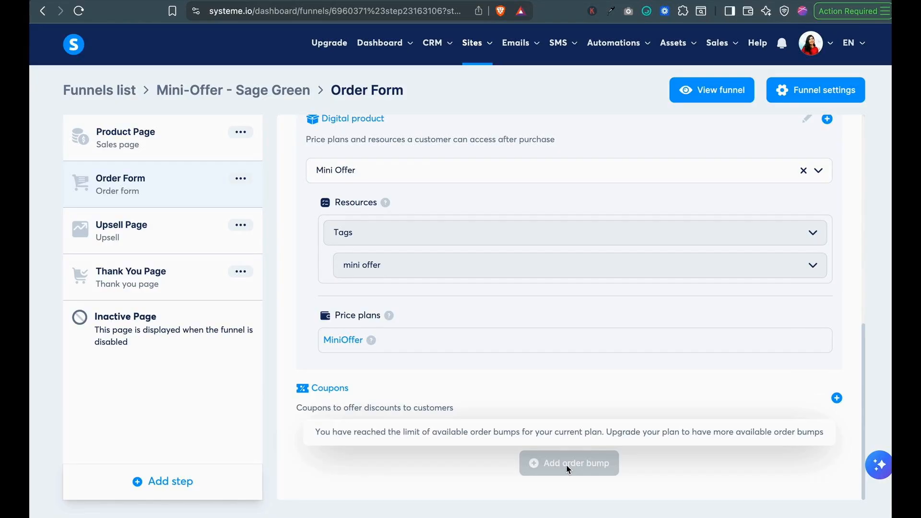
{"action": "scroll", "coordinate": [567, 469], "scroll_direction": "up", "scroll_amount": 1}
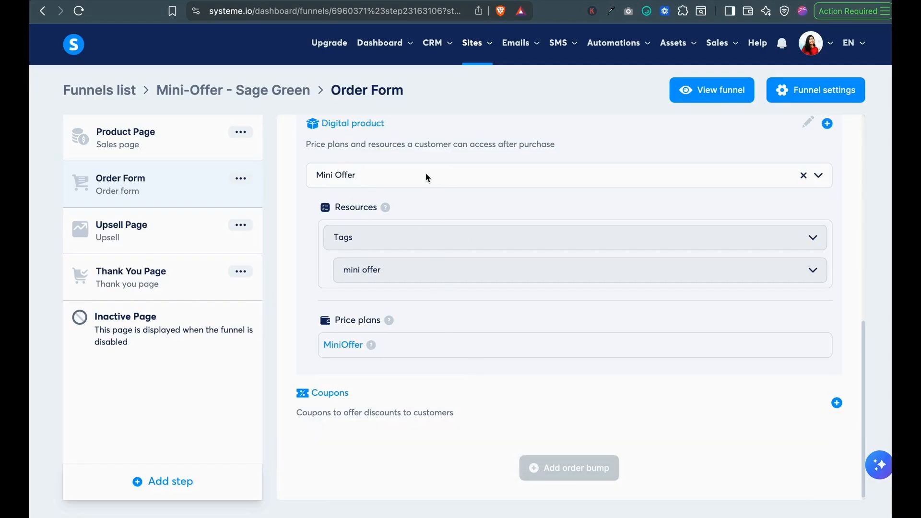
{"action": "scroll", "coordinate": [426, 177], "scroll_direction": "up", "scroll_amount": 3}
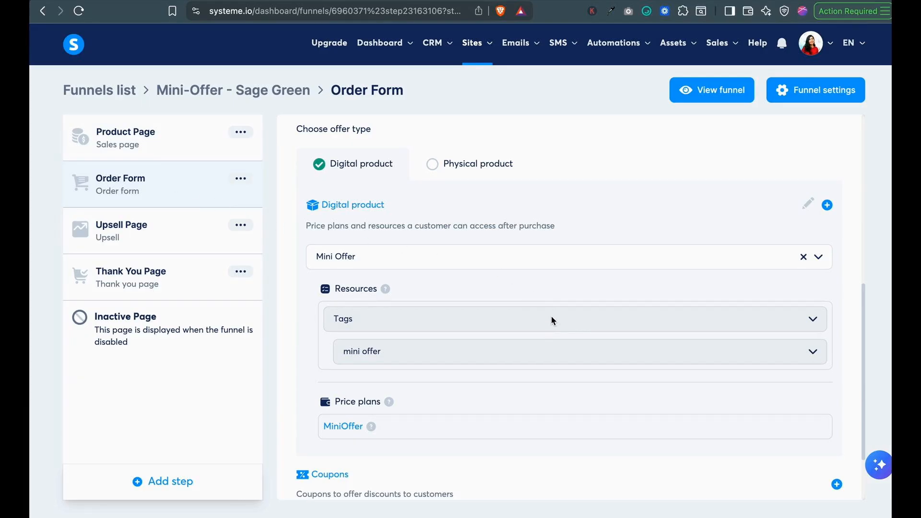
{"action": "scroll", "coordinate": [593, 429], "scroll_direction": "down", "scroll_amount": 2}
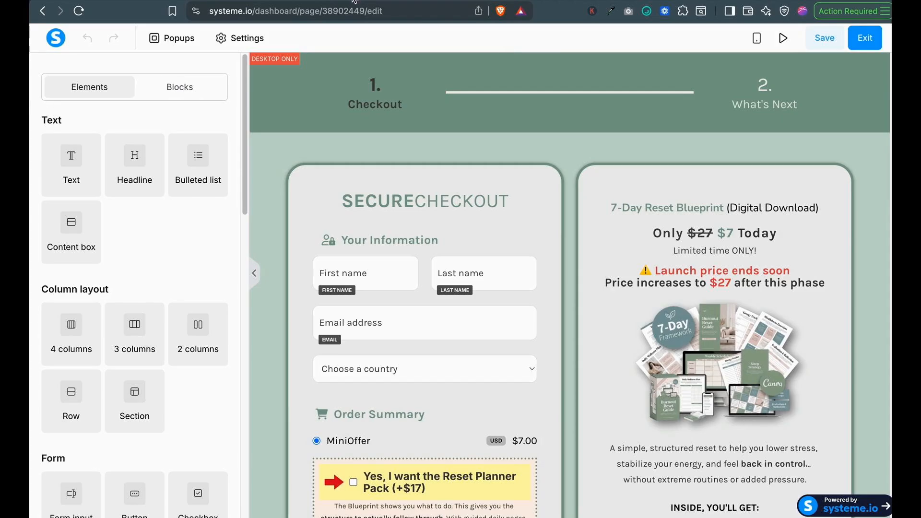
Preview the Order Form page and examine its order summary and billing section.
{"action": "left_click", "coordinate": [778, 39]}
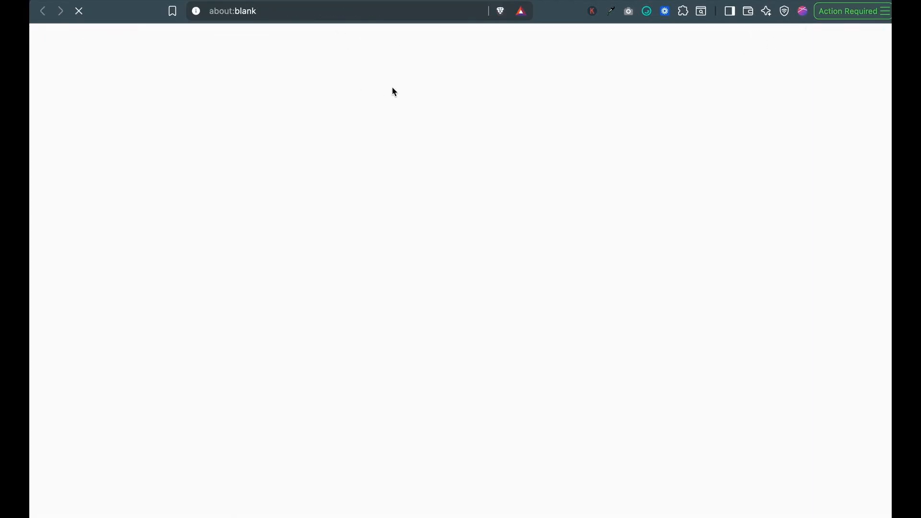
{"action": "scroll", "coordinate": [550, 150], "scroll_direction": "down", "scroll_amount": 4}
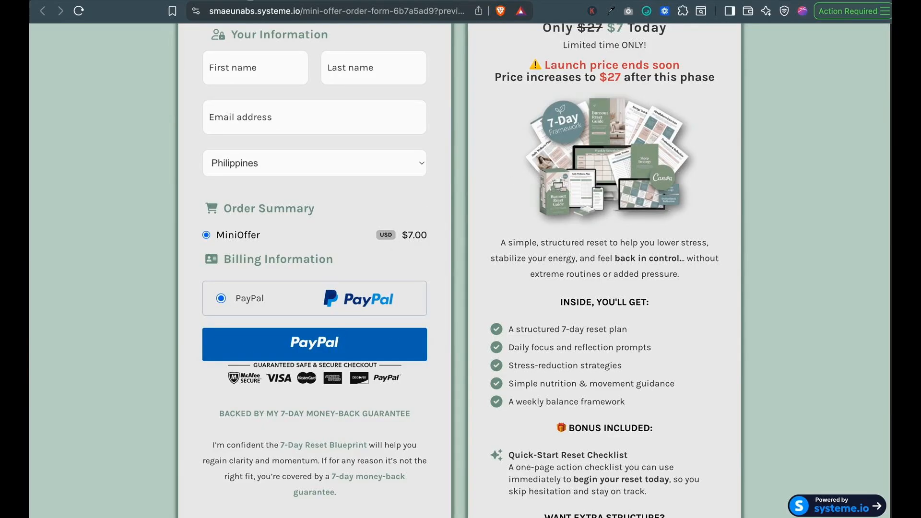
{"action": "key", "text": "super+w"}
Exit the page editor and open the funnel settings to examine the accepted payment methods.
{"action": "left_click", "coordinate": [865, 40]}
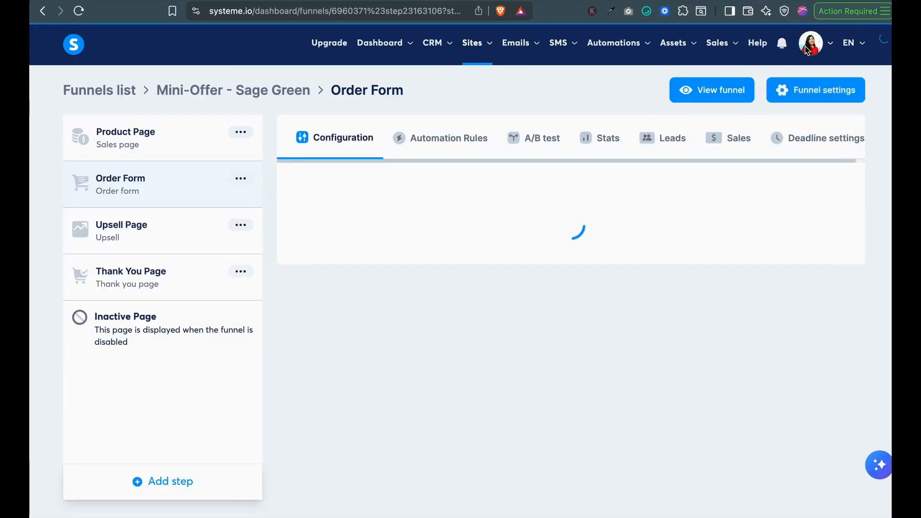
{"action": "left_click", "coordinate": [800, 46]}
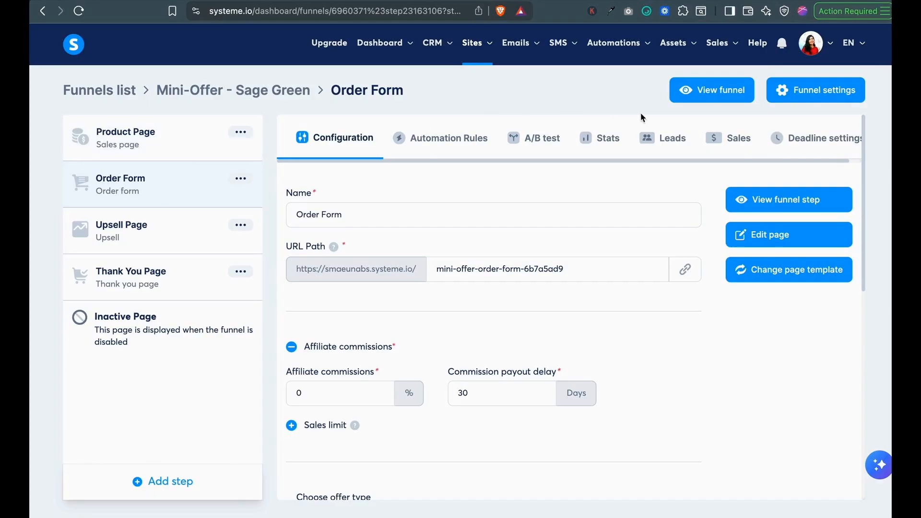
{"action": "left_click", "coordinate": [822, 93]}
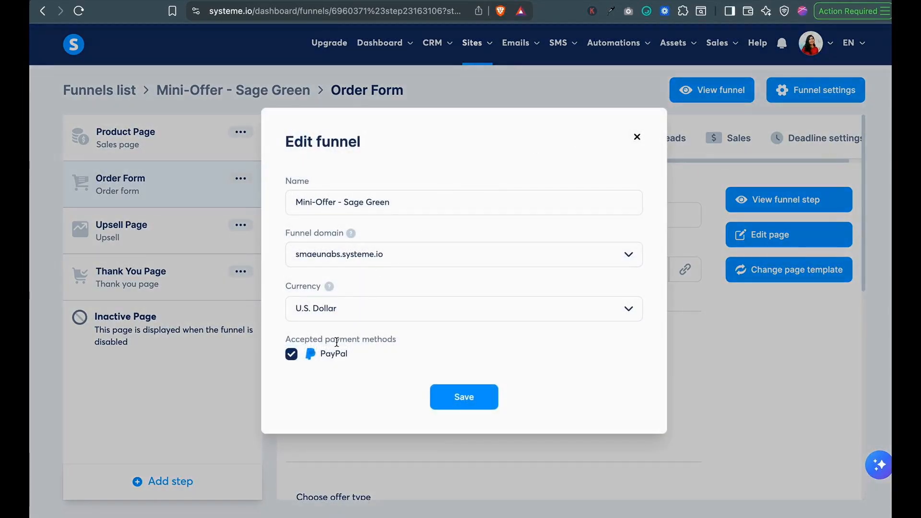
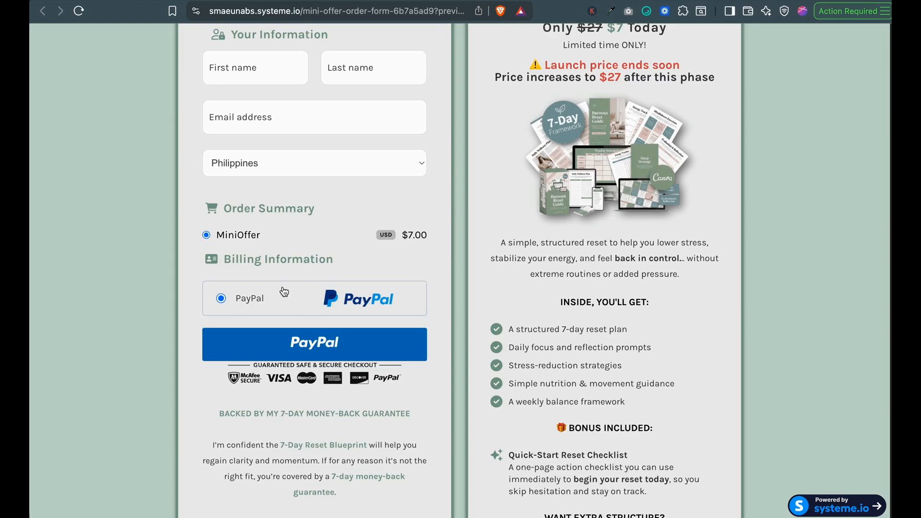
Close the order form preview and open the Upsell Page's configuration at its offer type settings.
{"action": "key", "text": "super+w"}
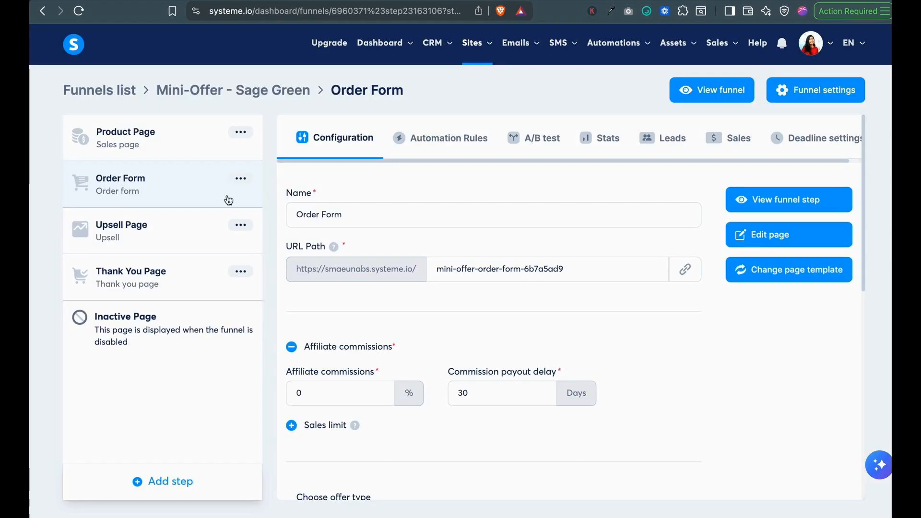
{"action": "left_click", "coordinate": [165, 243]}
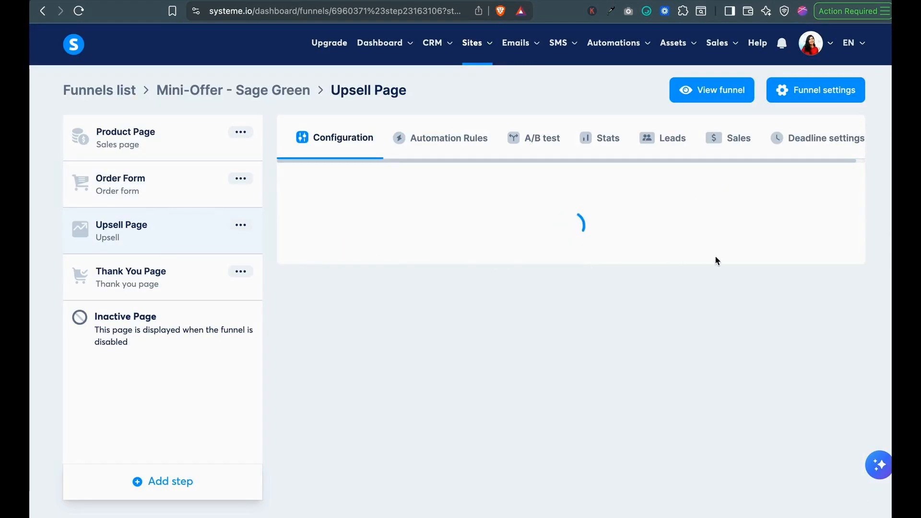
{"action": "scroll", "coordinate": [320, 446], "scroll_direction": "down", "scroll_amount": 3}
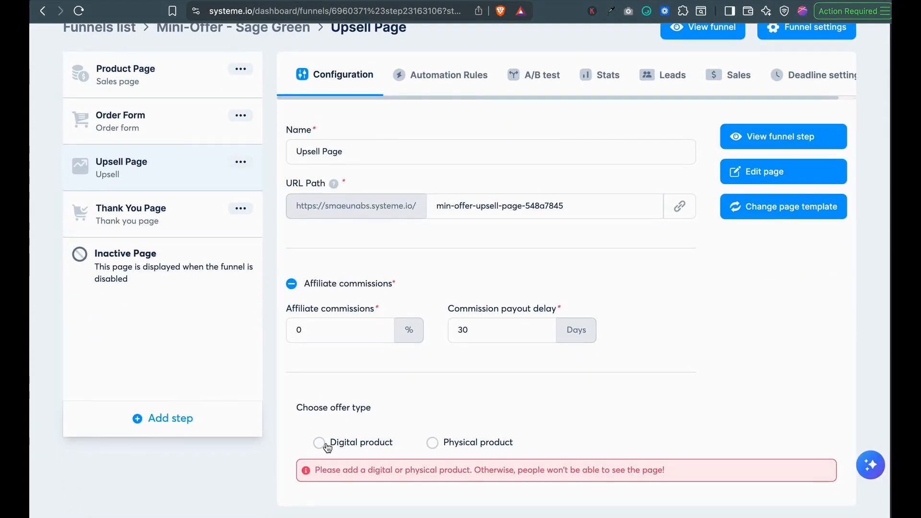
Try to create a digital product named "Upsell" for the Upsell Page.
{"action": "left_click", "coordinate": [319, 442]}
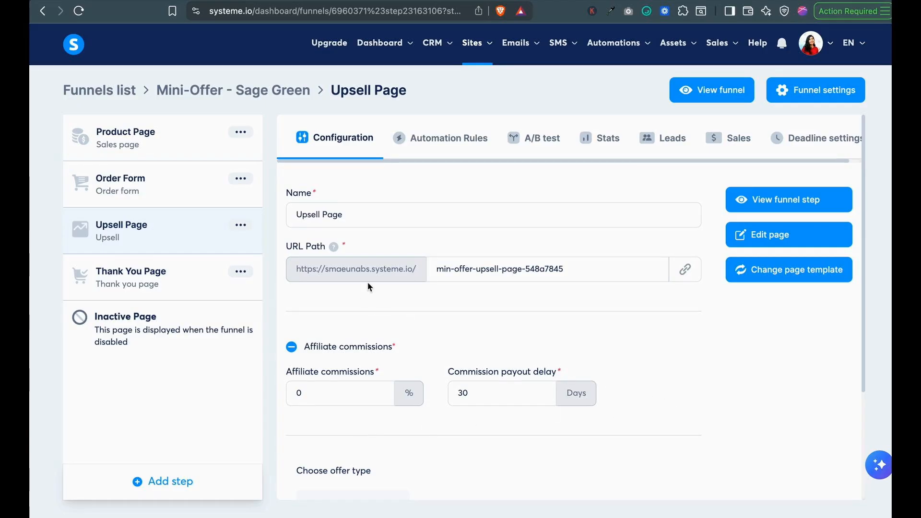
{"action": "scroll", "coordinate": [363, 294], "scroll_direction": "down", "scroll_amount": 3}
{"action": "left_click", "coordinate": [827, 395]}
{"action": "scroll", "coordinate": [503, 429], "scroll_direction": "down", "scroll_amount": 2}
{"action": "left_click", "coordinate": [402, 357]}
{"action": "type", "text": "Upsell"}
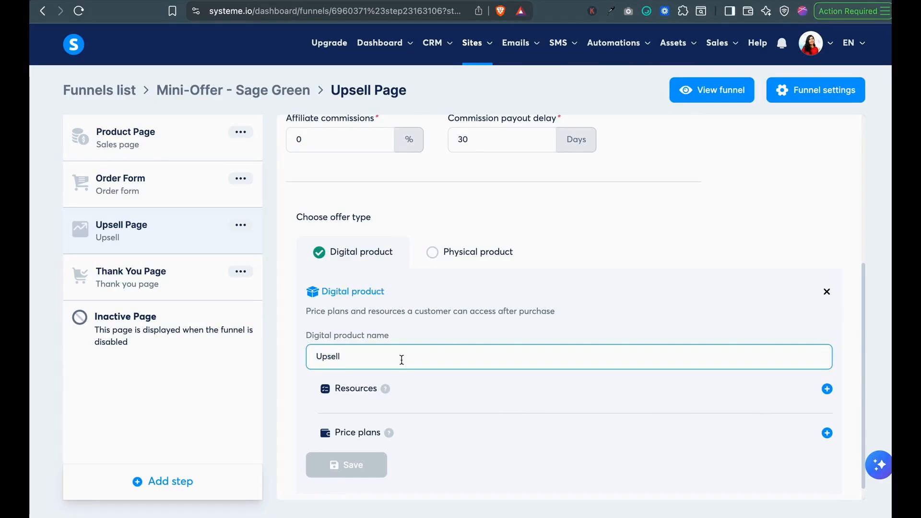
{"action": "key", "text": "Return"}
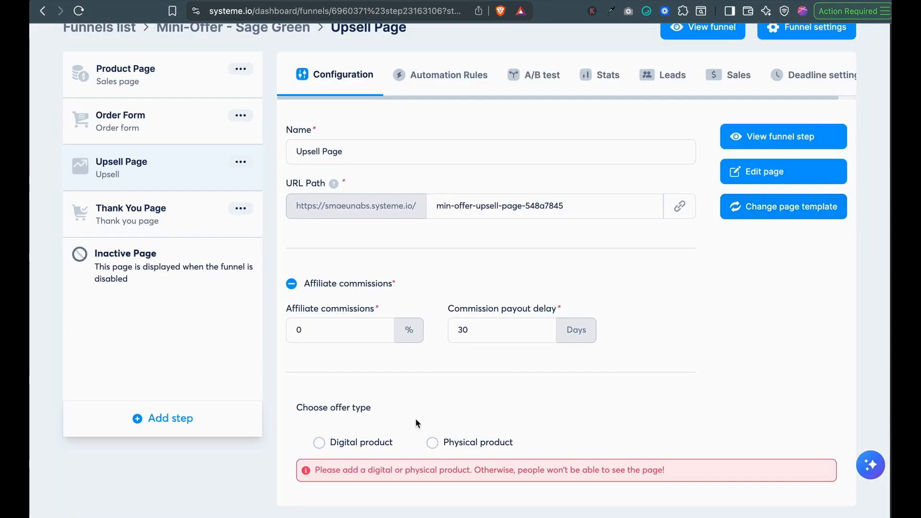
Choose a digital product as the Upsell Page's offer type and create a new product named "Upsell course".
{"action": "left_click", "coordinate": [364, 444]}
{"action": "scroll", "coordinate": [633, 412], "scroll_direction": "down", "scroll_amount": 2}
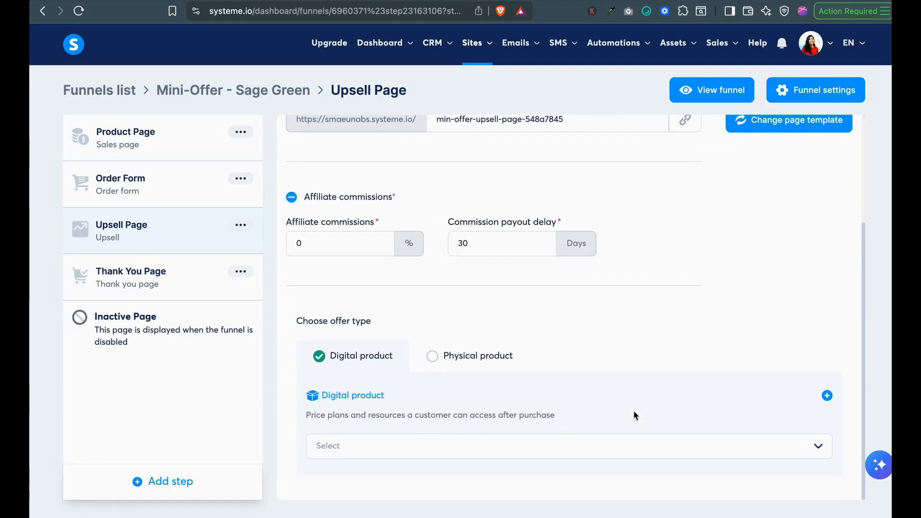
{"action": "left_click", "coordinate": [827, 395]}
{"action": "left_click", "coordinate": [355, 455]}
{"action": "type", "text": "Upsell "}
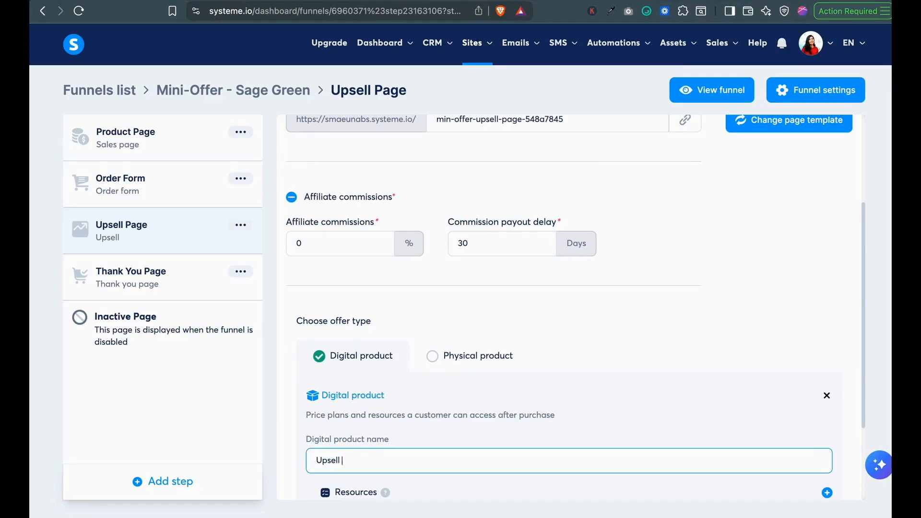
{"action": "type", "text": "course"}
Add the "Sample" course with full access as the resource of the Upsell course product.
{"action": "scroll", "coordinate": [771, 372], "scroll_direction": "down", "scroll_amount": 3}
{"action": "left_click", "coordinate": [826, 370]}
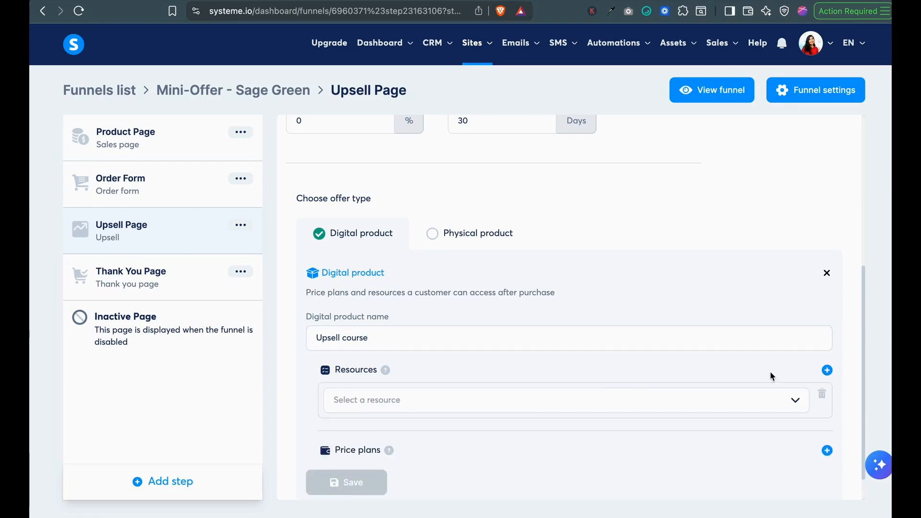
{"action": "scroll", "coordinate": [537, 394], "scroll_direction": "down", "scroll_amount": 1}
{"action": "left_click", "coordinate": [648, 368]}
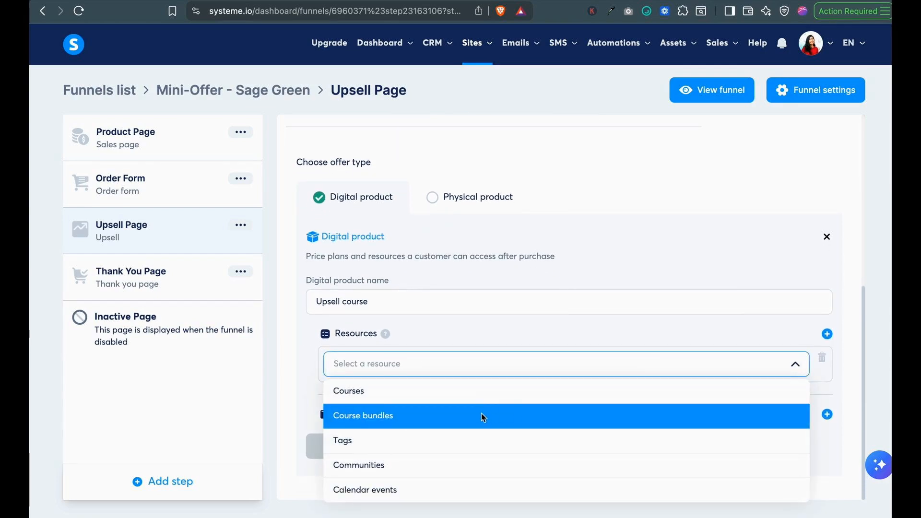
{"action": "left_click", "coordinate": [368, 391]}
{"action": "left_click", "coordinate": [523, 400]}
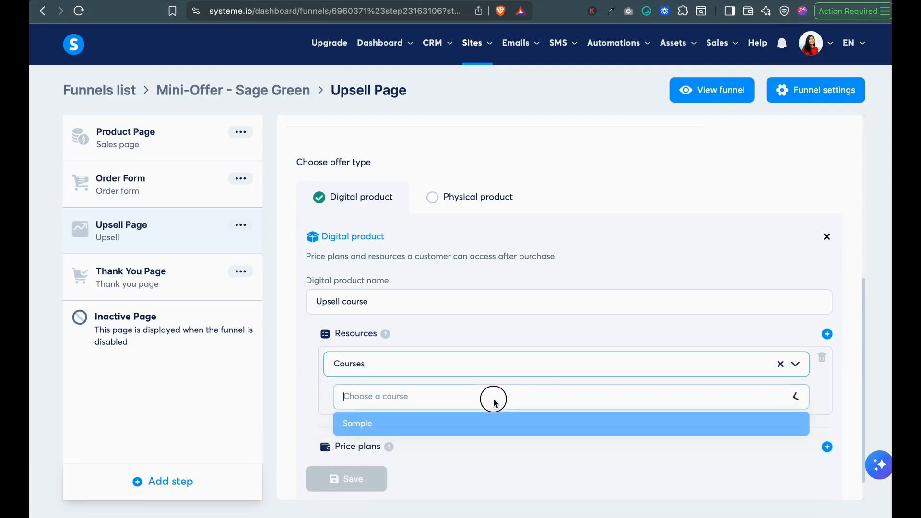
{"action": "left_click", "coordinate": [358, 424]}
{"action": "scroll", "coordinate": [576, 400], "scroll_direction": "down", "scroll_amount": 2}
{"action": "left_click", "coordinate": [579, 362]}
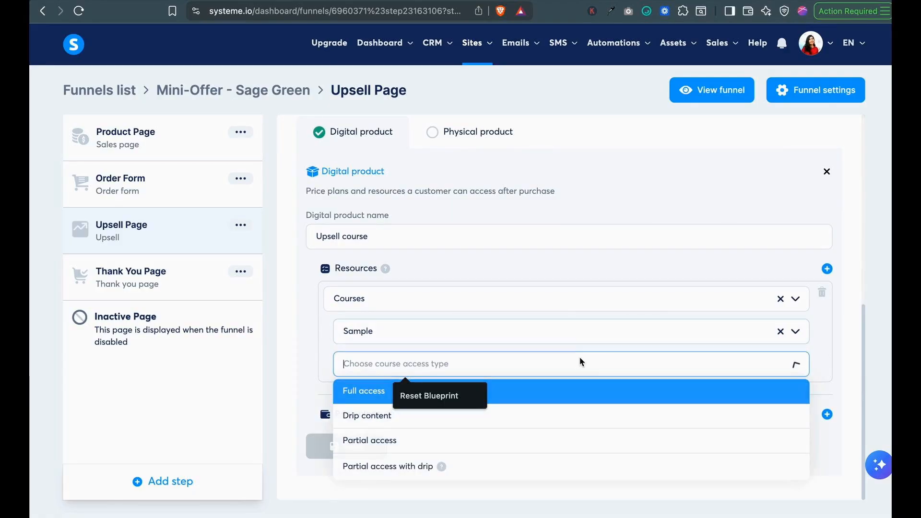
{"action": "left_click", "coordinate": [379, 390]}
{"action": "scroll", "coordinate": [580, 127], "scroll_direction": "down", "scroll_amount": 2}
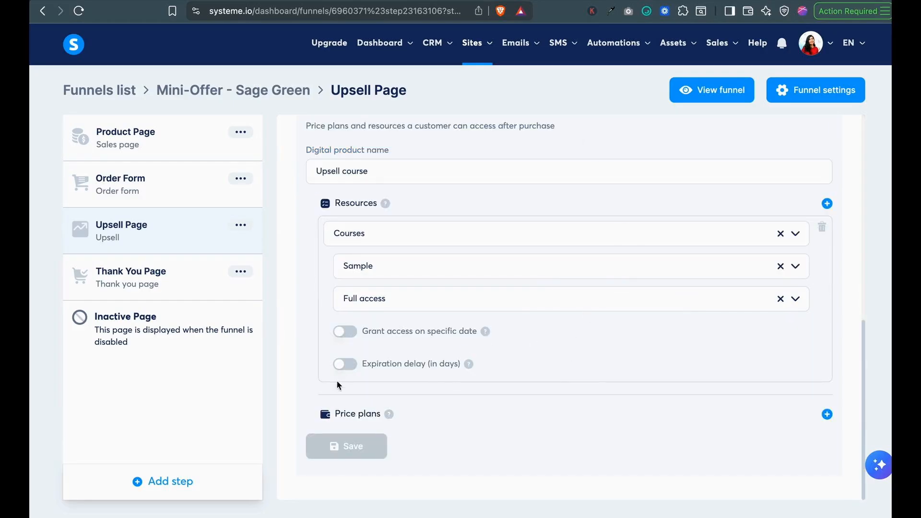
Check the existing one-time price plans for the Upsell course product and start creating a new plan.
{"action": "left_click", "coordinate": [827, 415]}
{"action": "scroll", "coordinate": [496, 419], "scroll_direction": "down", "scroll_amount": 4}
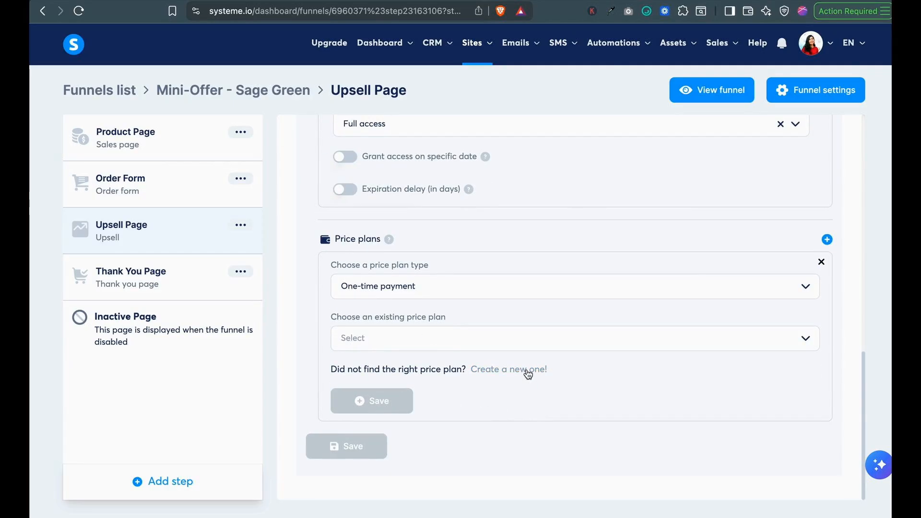
{"action": "left_click", "coordinate": [560, 347]}
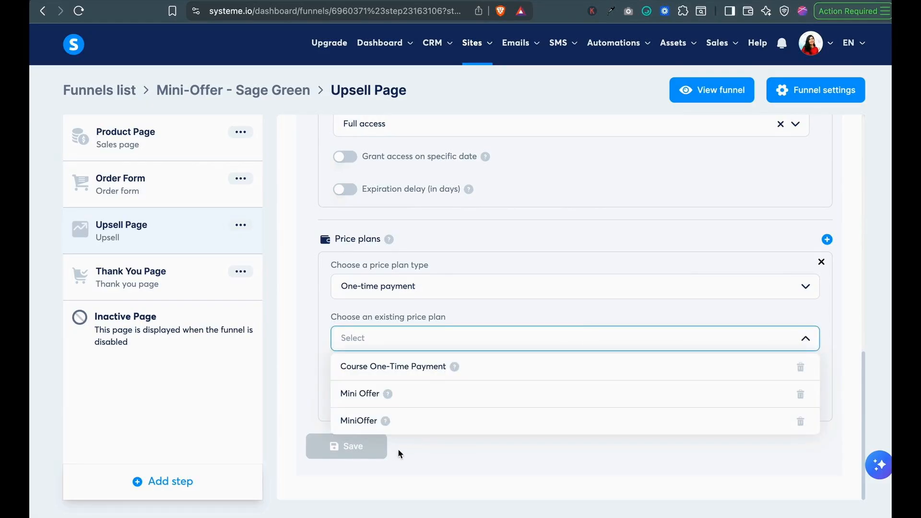
{"action": "left_click", "coordinate": [543, 473]}
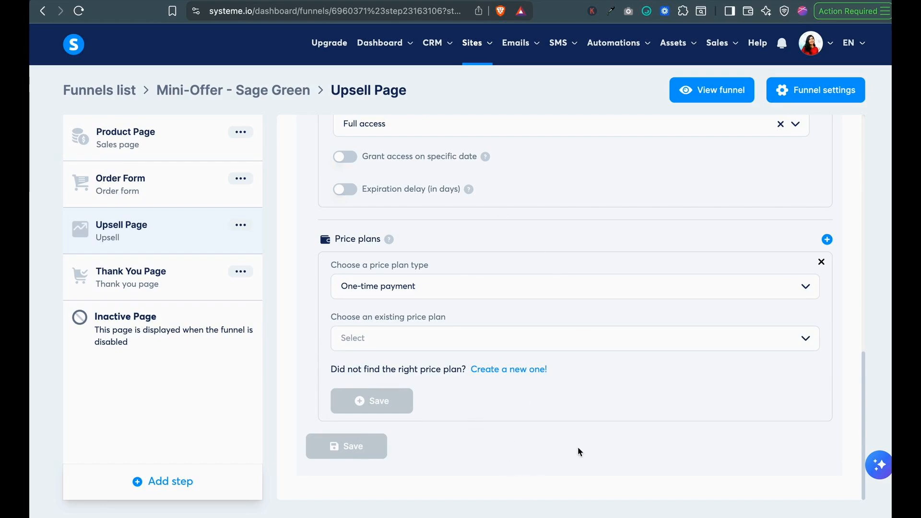
{"action": "left_click", "coordinate": [496, 373]}
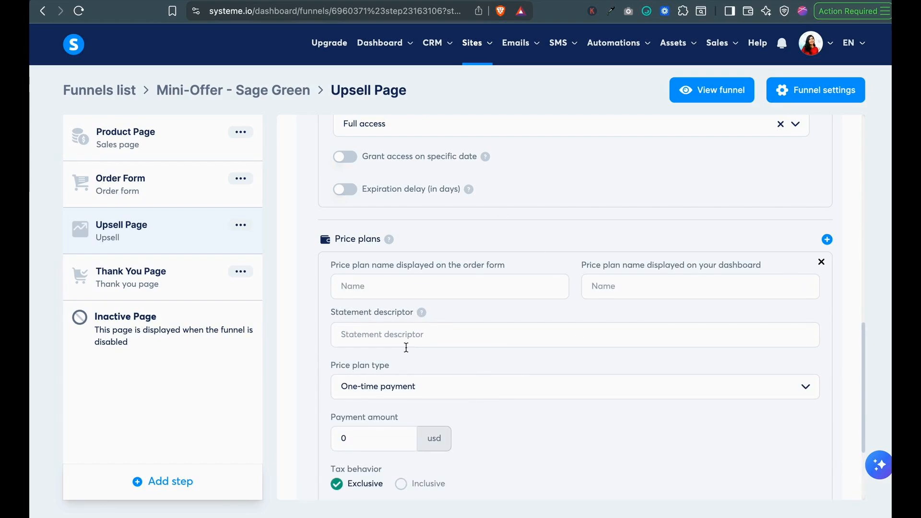
Enter "Upsell course" as the price plan's order form name, dashboard name and statement descriptor.
{"action": "scroll", "coordinate": [499, 374], "scroll_direction": "down", "scroll_amount": 3}
{"action": "scroll", "coordinate": [381, 194], "scroll_direction": "up", "scroll_amount": 1}
{"action": "left_click", "coordinate": [374, 170]}
{"action": "type", "text": "Upse"}
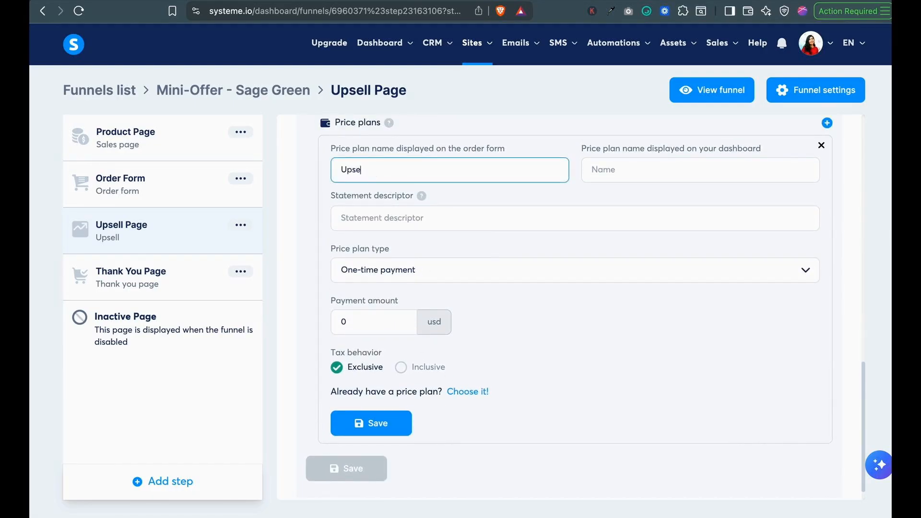
{"action": "type", "text": "ll cour"}
{"action": "triple_click", "coordinate": [417, 171]}
{"action": "key", "text": "ctrl+c"}
{"action": "left_click", "coordinate": [646, 170]}
{"action": "key", "text": "ctrl+v"}
{"action": "left_click", "coordinate": [521, 214]}
{"action": "key", "text": "ctrl+v"}
Set the upsell price plan's payment amount to 47 USD and save both the plan and the digital product.
{"action": "double_click", "coordinate": [376, 327]}
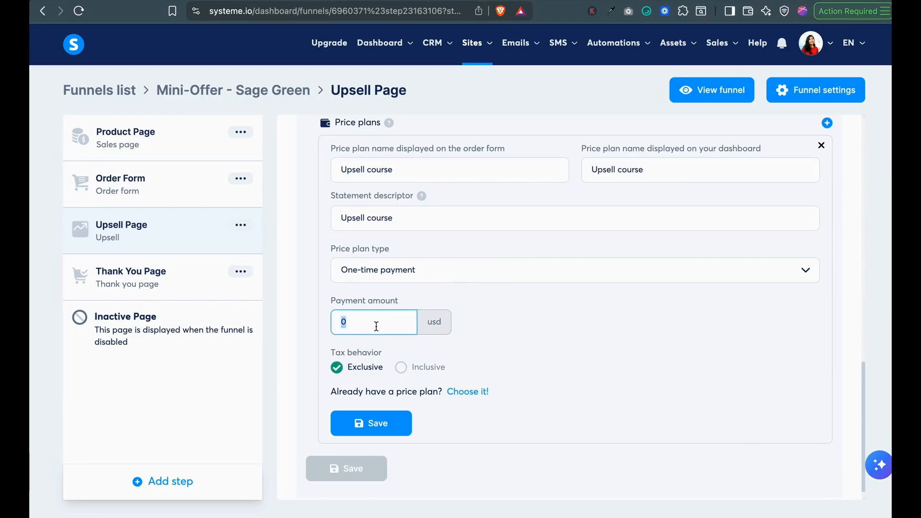
{"action": "type", "text": "47"}
{"action": "left_click", "coordinate": [357, 424]}
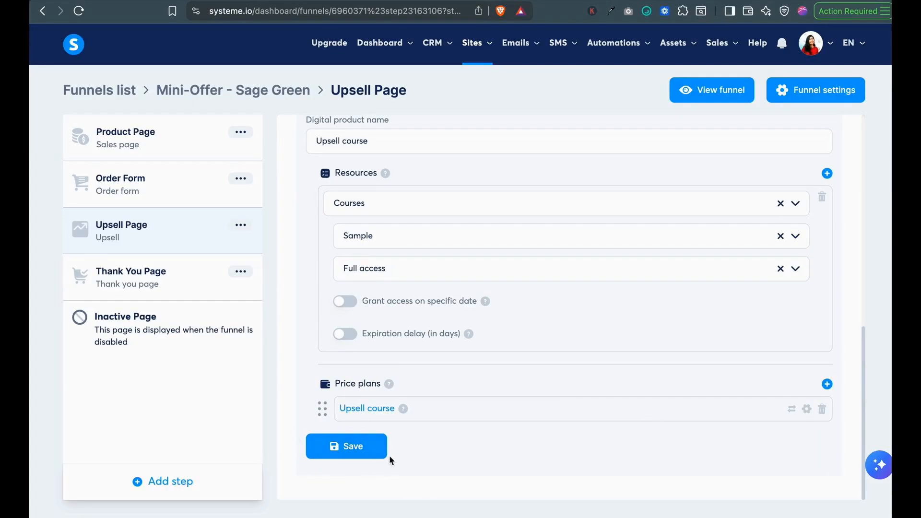
{"action": "left_click", "coordinate": [339, 453]}
{"action": "scroll", "coordinate": [461, 393], "scroll_direction": "up", "scroll_amount": 6}
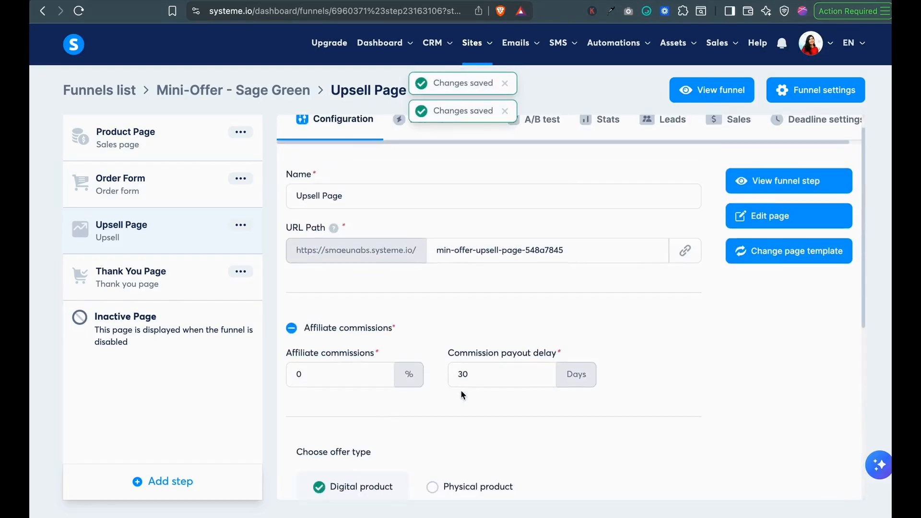
{"action": "scroll", "coordinate": [461, 394], "scroll_direction": "down", "scroll_amount": 6}
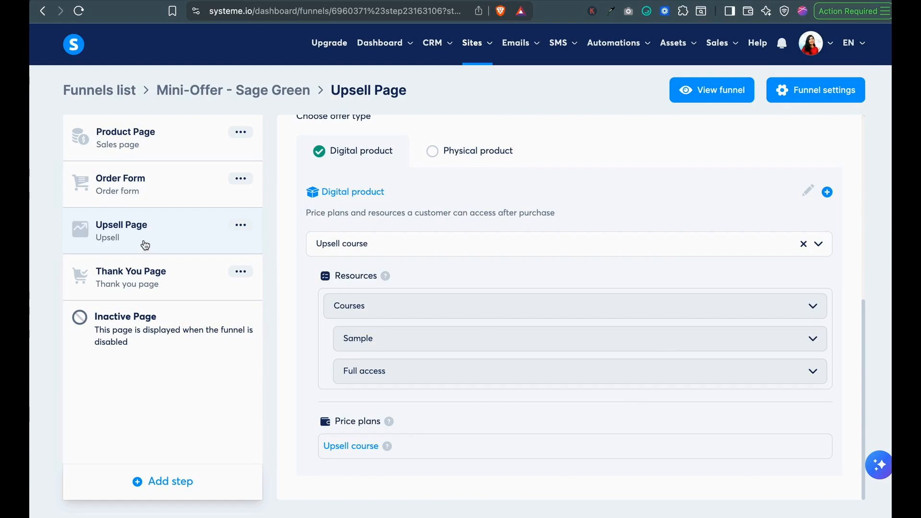
View the Thank You Page's configuration, then return to the Order Form's configuration and add an order bump.
{"action": "left_click", "coordinate": [133, 277]}
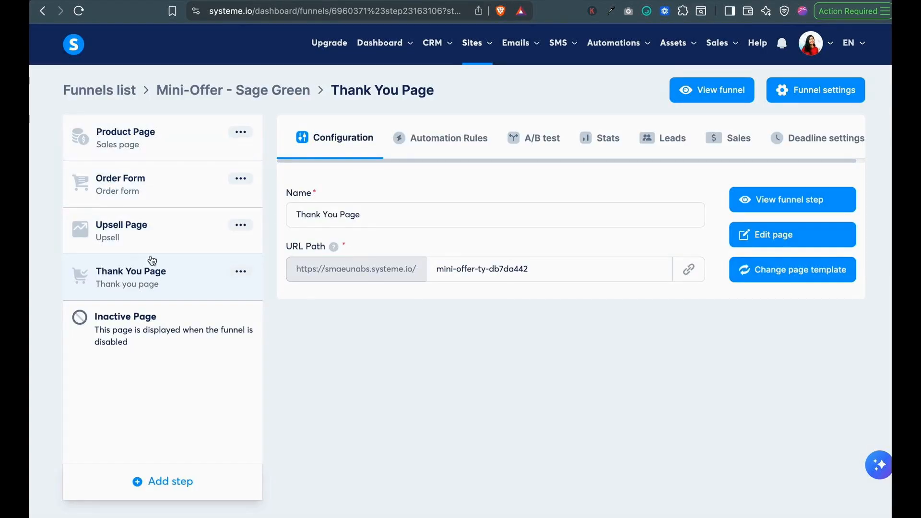
{"action": "left_click", "coordinate": [164, 178]}
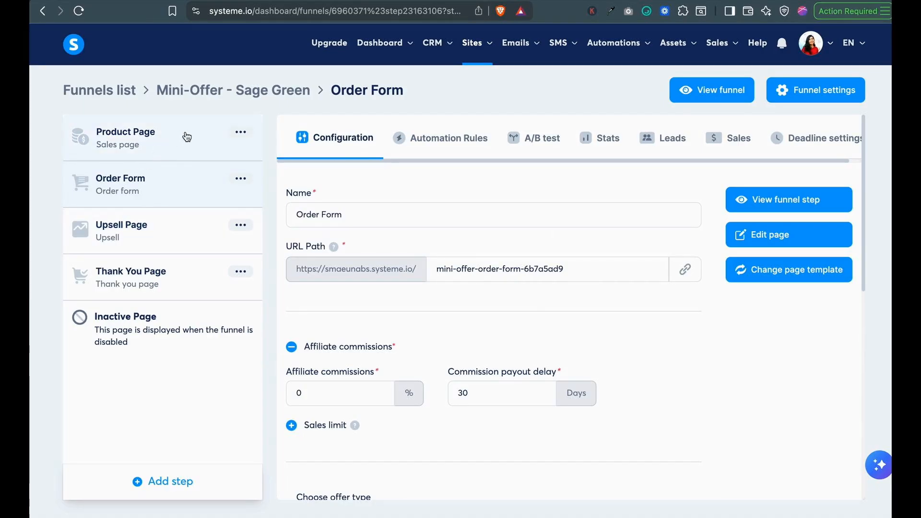
{"action": "scroll", "coordinate": [494, 373], "scroll_direction": "down", "scroll_amount": 8}
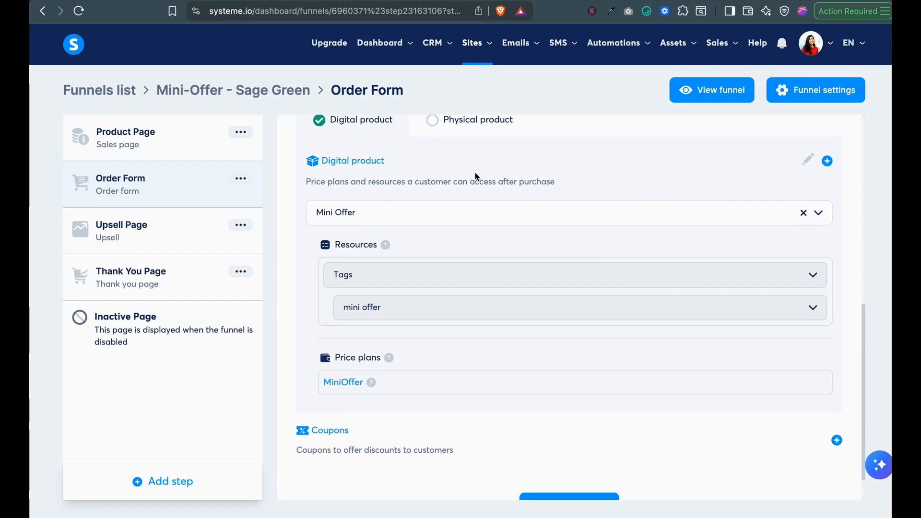
{"action": "scroll", "coordinate": [422, 205], "scroll_direction": "up", "scroll_amount": 4}
{"action": "scroll", "coordinate": [472, 240], "scroll_direction": "down", "scroll_amount": 3}
{"action": "scroll", "coordinate": [472, 239], "scroll_direction": "down", "scroll_amount": 2}
{"action": "left_click", "coordinate": [578, 474]}
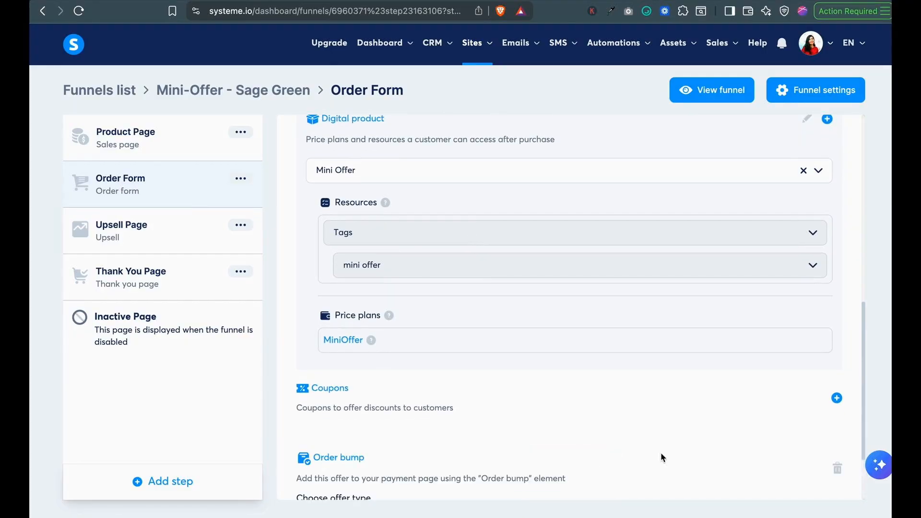
Choose a digital product as the order bump's offer type and create a new product named "Order bump".
{"action": "scroll", "coordinate": [688, 415], "scroll_direction": "down", "scroll_amount": 2}
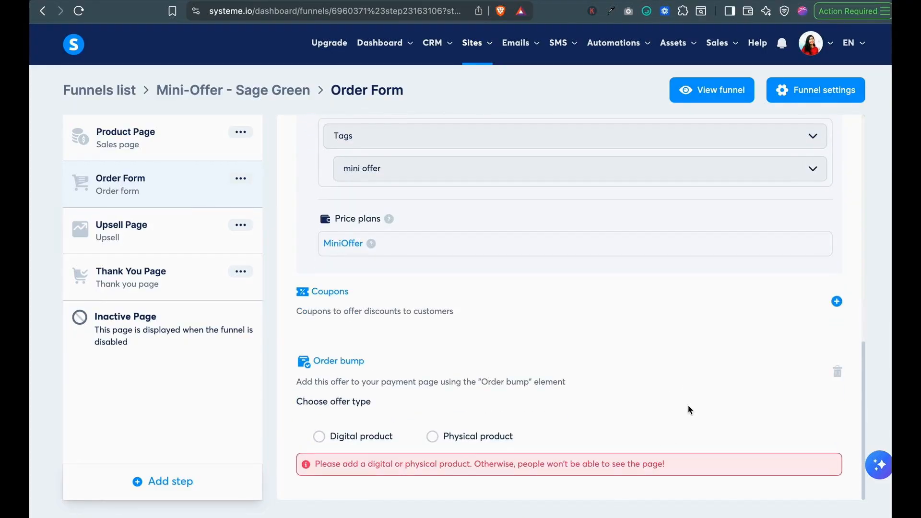
{"action": "left_click", "coordinate": [356, 437]}
{"action": "scroll", "coordinate": [648, 400], "scroll_direction": "down", "scroll_amount": 2}
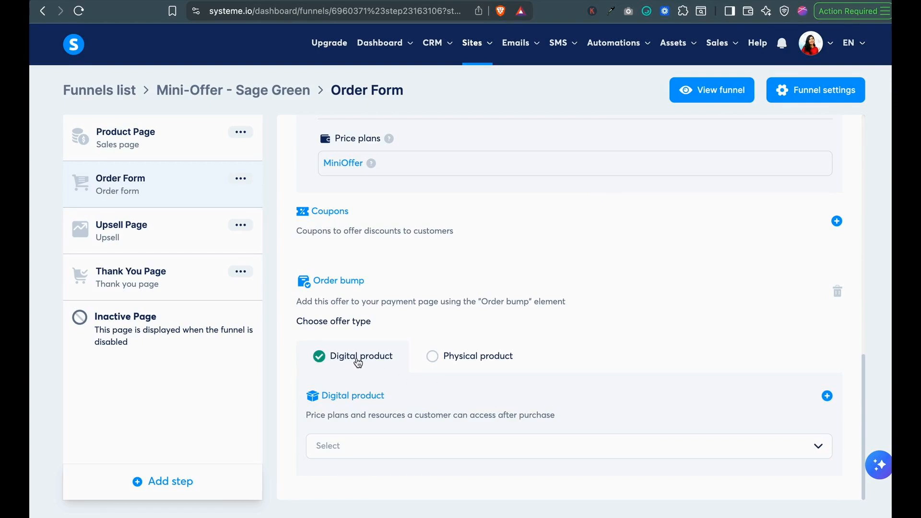
{"action": "left_click", "coordinate": [827, 396]}
{"action": "scroll", "coordinate": [559, 418], "scroll_direction": "down", "scroll_amount": 3}
{"action": "left_click", "coordinate": [451, 330]}
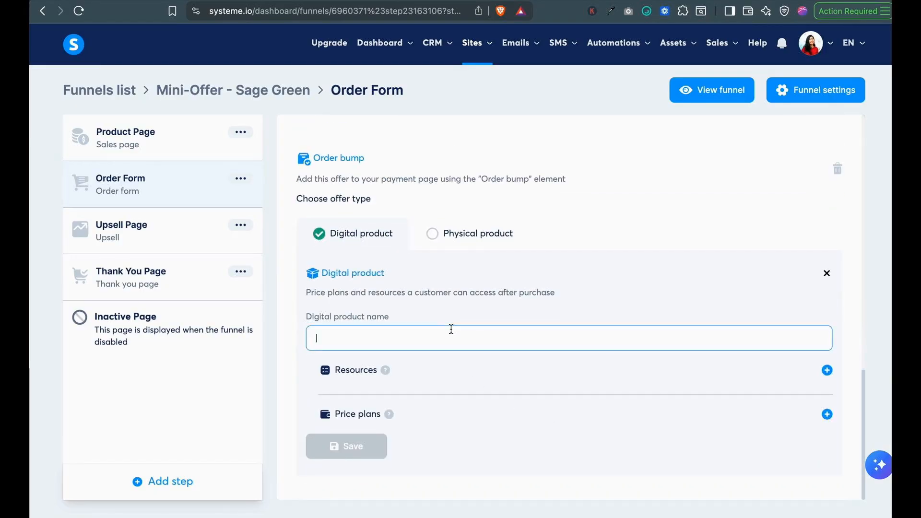
{"action": "type", "text": "Order bump"}
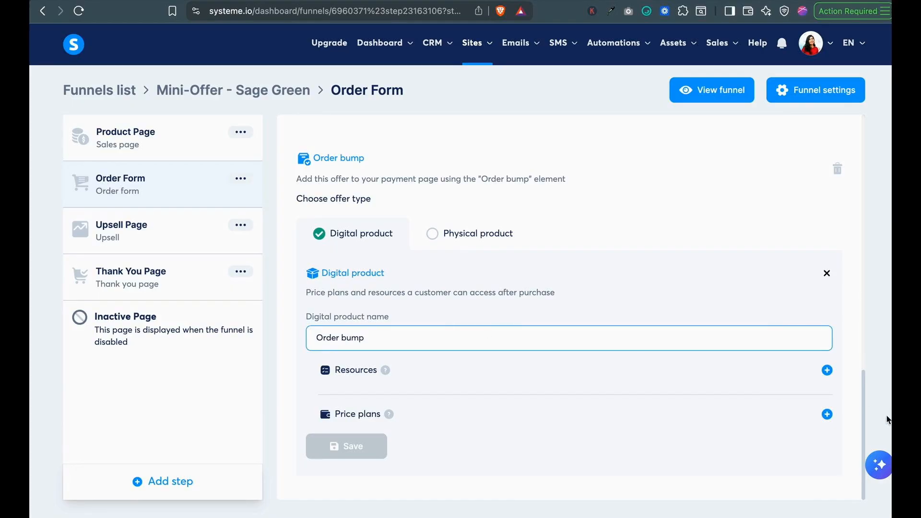
Add the "mini offer" tag as the resource of the Order bump product.
{"action": "left_click", "coordinate": [827, 371]}
{"action": "left_click", "coordinate": [516, 402]}
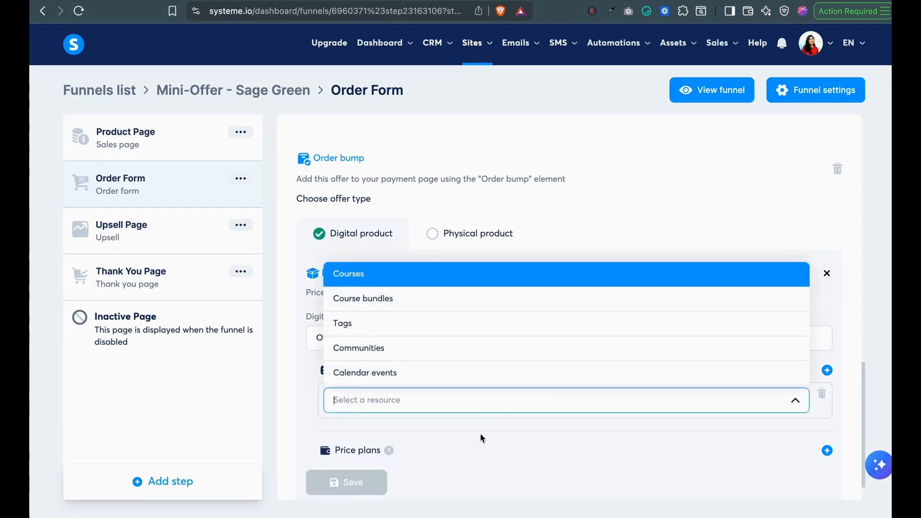
{"action": "left_click", "coordinate": [446, 330]}
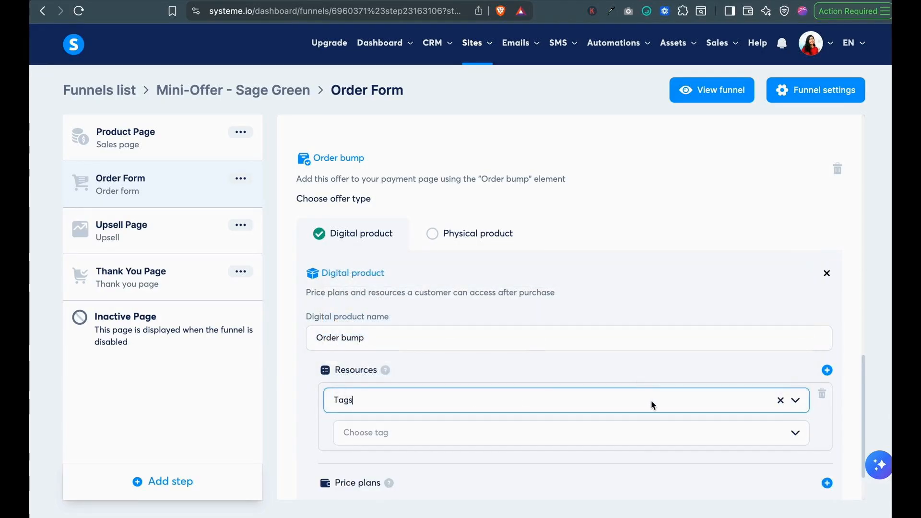
{"action": "scroll", "coordinate": [576, 391], "scroll_direction": "down", "scroll_amount": 2}
{"action": "left_click", "coordinate": [571, 363]}
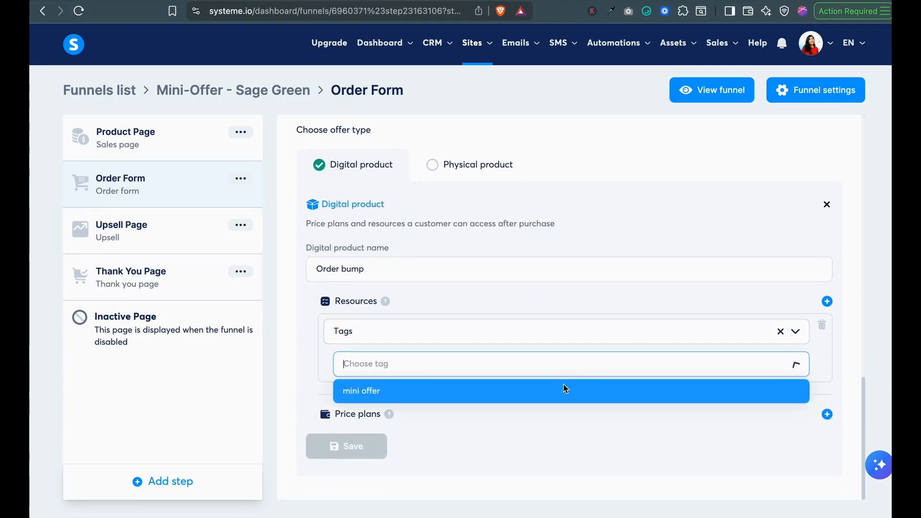
{"action": "left_click", "coordinate": [527, 392]}
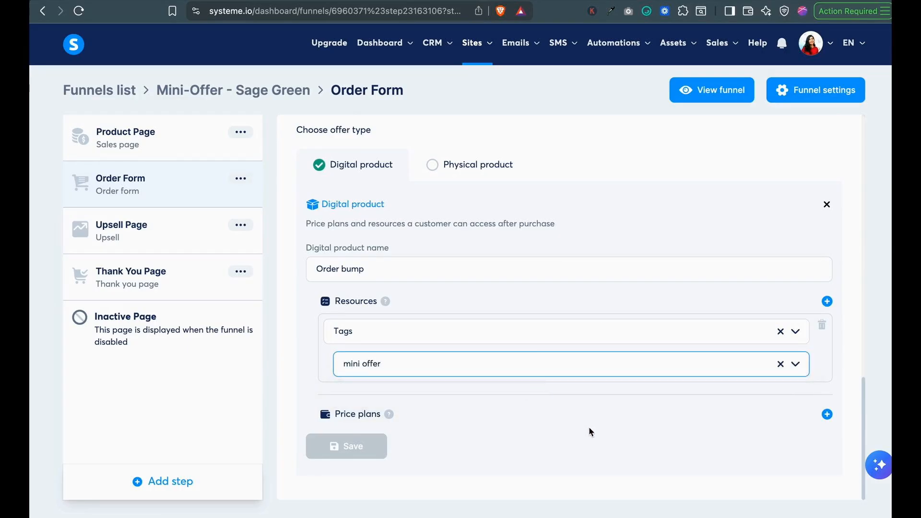
Add a one-time payment price plan to the Order bump product and start creating it as a new plan.
{"action": "left_click", "coordinate": [826, 414]}
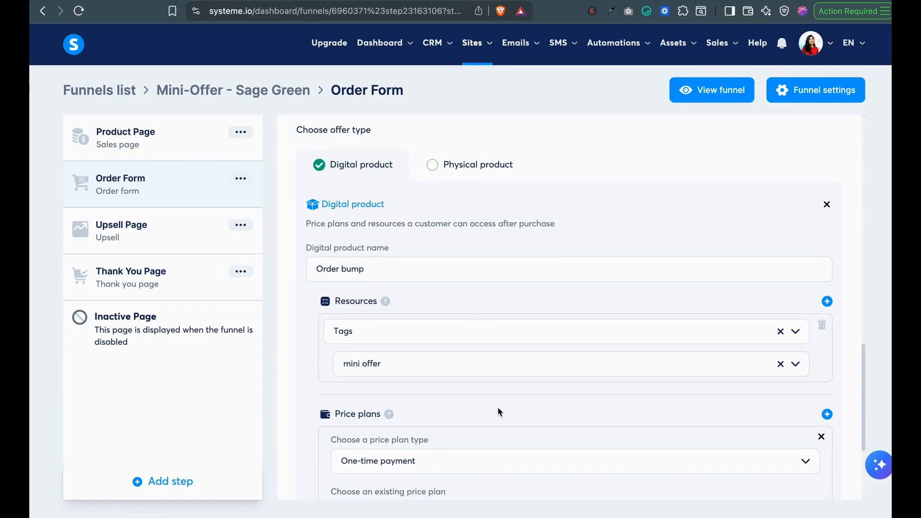
{"action": "scroll", "coordinate": [508, 422], "scroll_direction": "down", "scroll_amount": 4}
{"action": "left_click", "coordinate": [507, 296]}
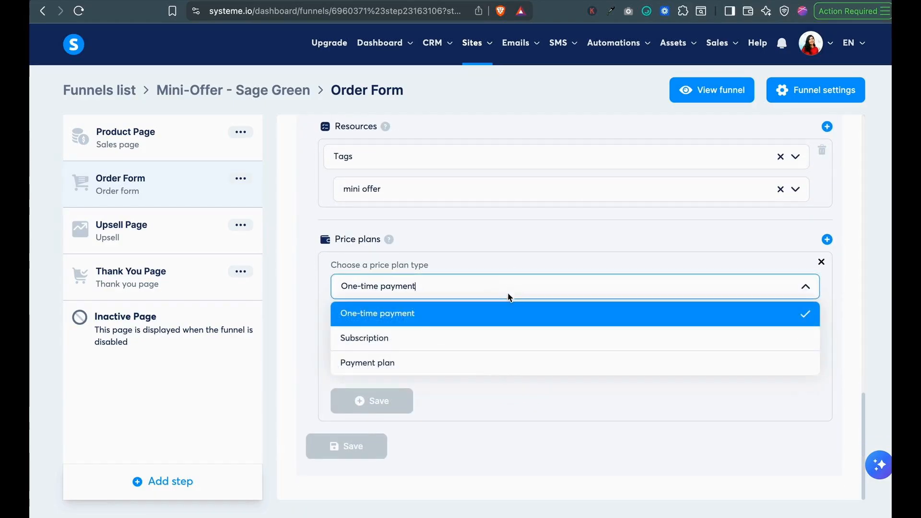
{"action": "left_click", "coordinate": [478, 314]}
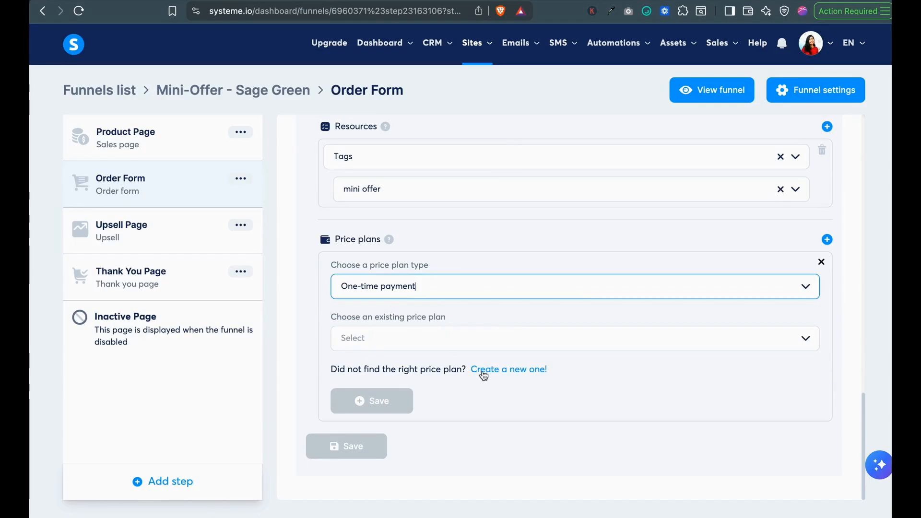
{"action": "left_click", "coordinate": [505, 369]}
Enter "Order Bump" as the new plan's order form name, dashboard name and statement descriptor.
{"action": "left_click", "coordinate": [547, 284]}
{"action": "type", "text": "B"}
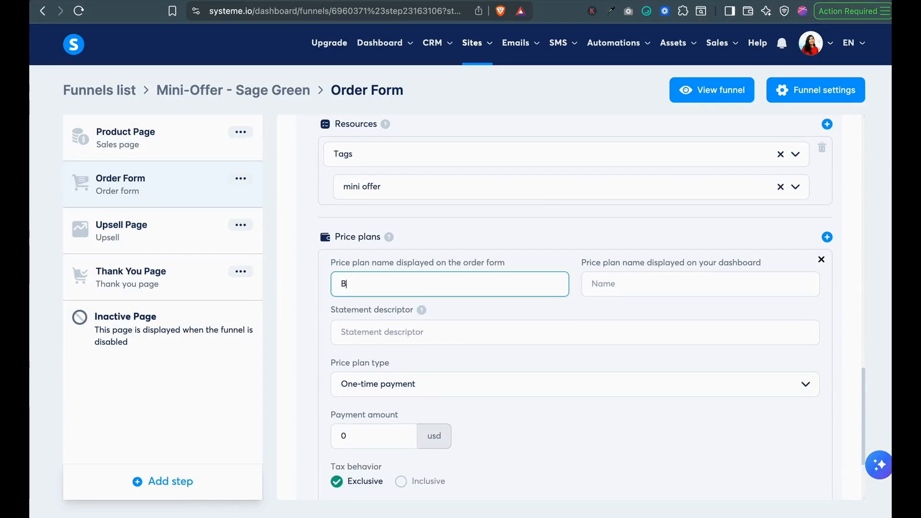
{"action": "key", "text": "BackSpace"}
{"action": "type", "text": "Order Bu"}
{"action": "key", "text": "ctrl+a"}
{"action": "key", "text": "ctrl+c"}
{"action": "left_click", "coordinate": [703, 283]}
{"action": "key", "text": "ctrl+v"}
{"action": "left_click", "coordinate": [573, 329]}
{"action": "key", "text": "ctrl+v"}
Set the Order Bump price plan's payment amount to 17 USD and save the plan.
{"action": "scroll", "coordinate": [602, 313], "scroll_direction": "down", "scroll_amount": 3}
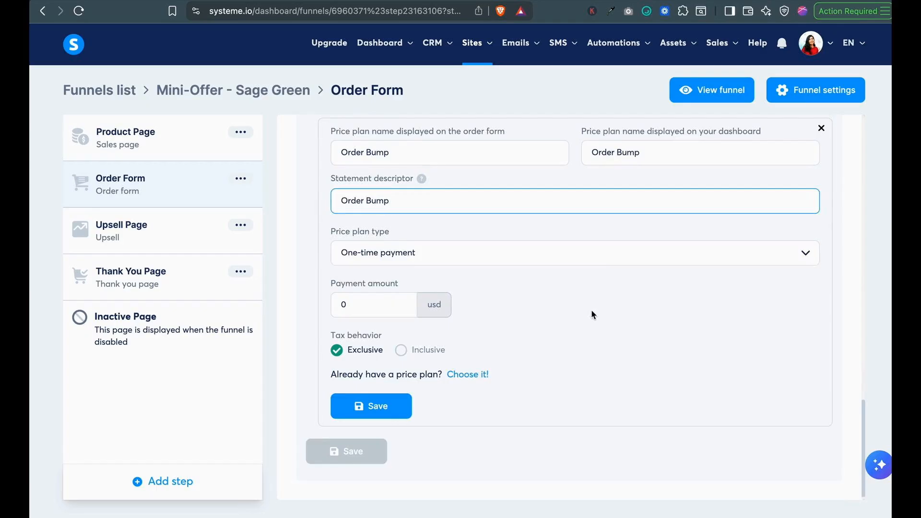
{"action": "double_click", "coordinate": [361, 301]}
{"action": "type", "text": "17"}
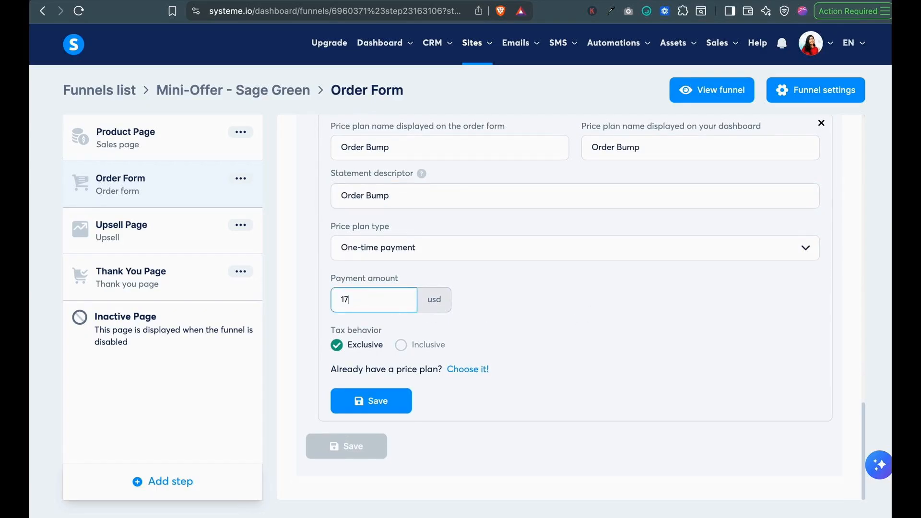
{"action": "left_click", "coordinate": [401, 404]}
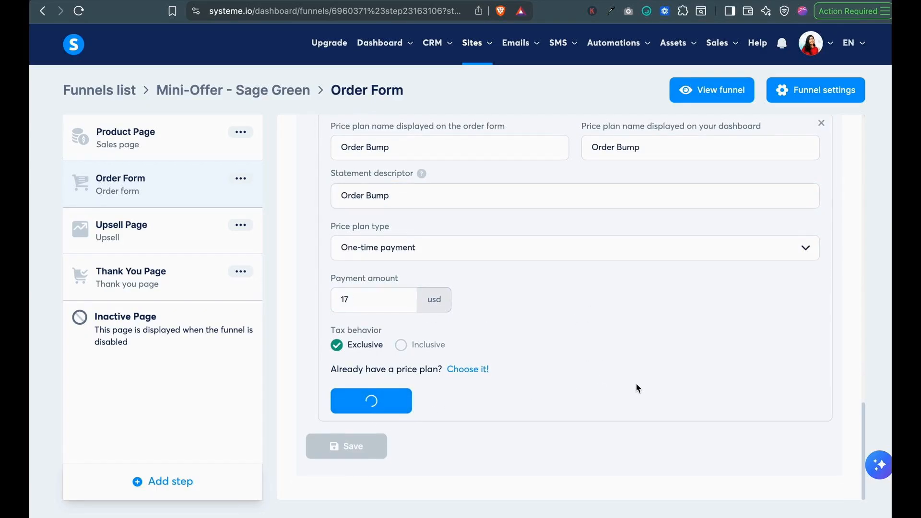
Save the Order Form step's configuration with its order bump and open the Order Form page for editing.
{"action": "left_click", "coordinate": [342, 446]}
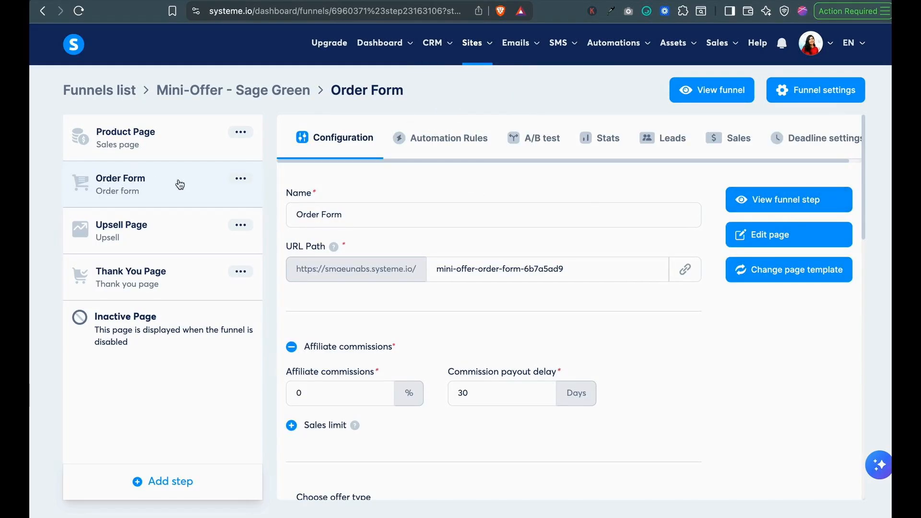
{"action": "left_click", "coordinate": [727, 226]}
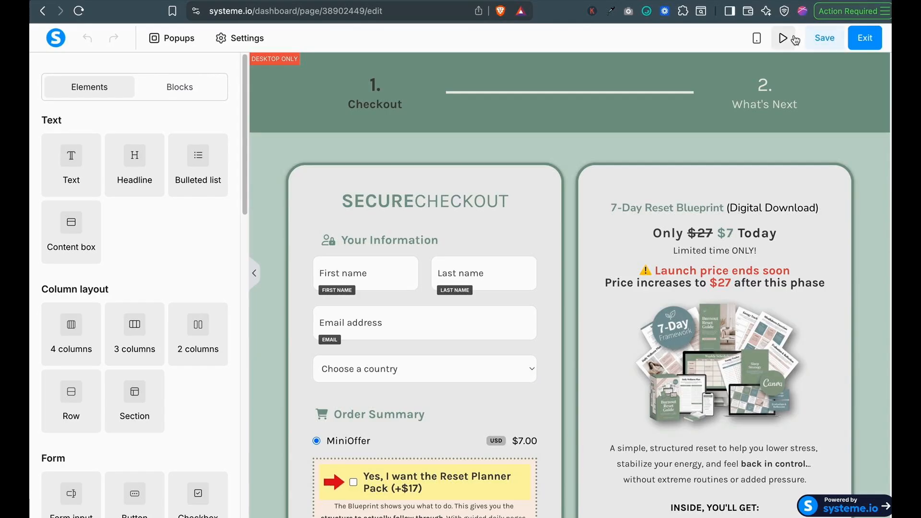
Preview the Order Form page and examine its order summary, both Reset Planner Pack order bump boxes and the billing section.
{"action": "left_click", "coordinate": [783, 38]}
{"action": "scroll", "coordinate": [458, 87], "scroll_direction": "up", "scroll_amount": 4}
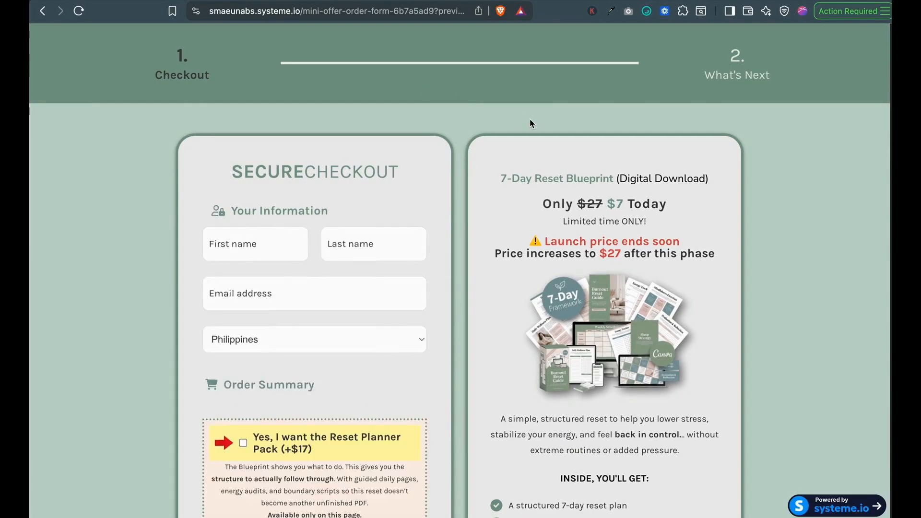
{"action": "scroll", "coordinate": [530, 120], "scroll_direction": "down", "scroll_amount": 5}
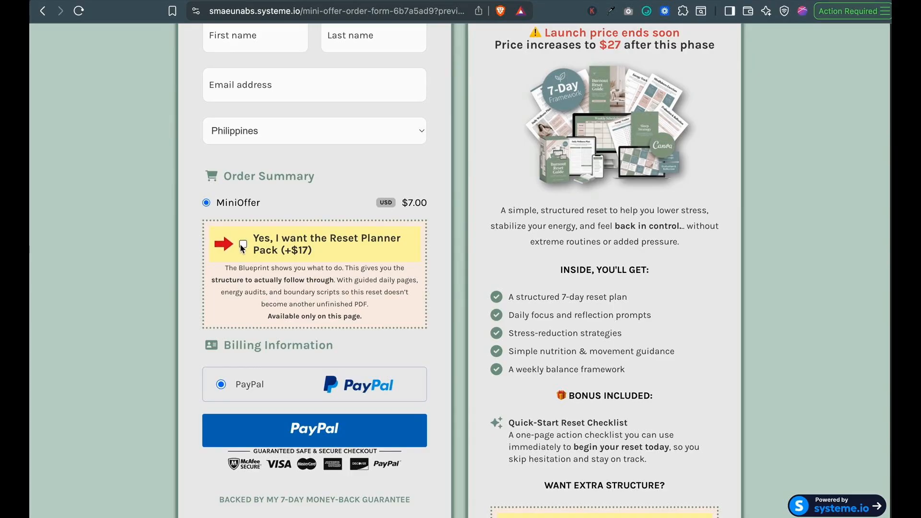
{"action": "scroll", "coordinate": [578, 240], "scroll_direction": "down", "scroll_amount": 4}
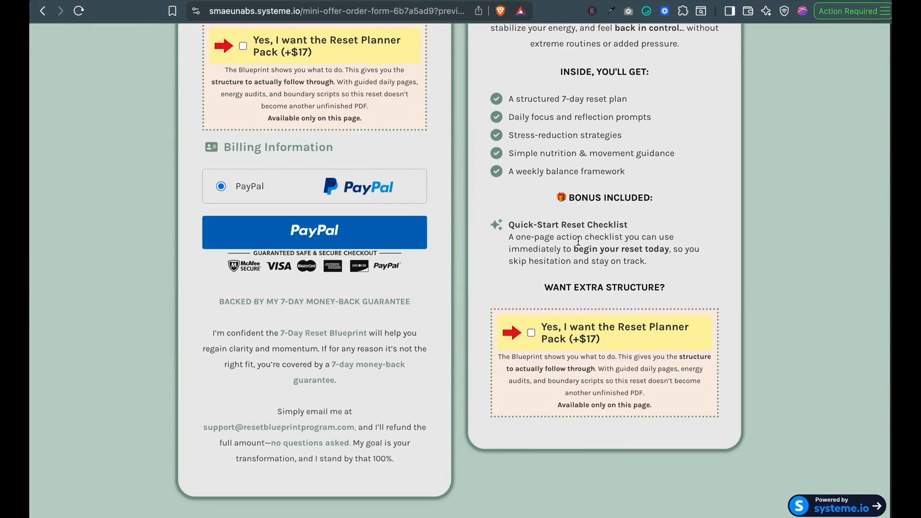
{"action": "scroll", "coordinate": [360, 65], "scroll_direction": "up", "scroll_amount": 10}
{"action": "scroll", "coordinate": [360, 63], "scroll_direction": "down", "scroll_amount": 7}
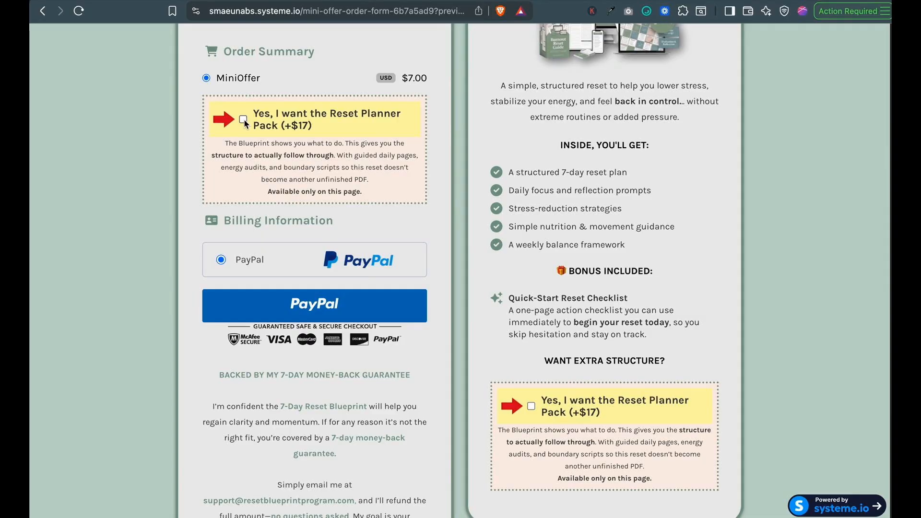
{"action": "scroll", "coordinate": [245, 123], "scroll_direction": "up", "scroll_amount": 7}
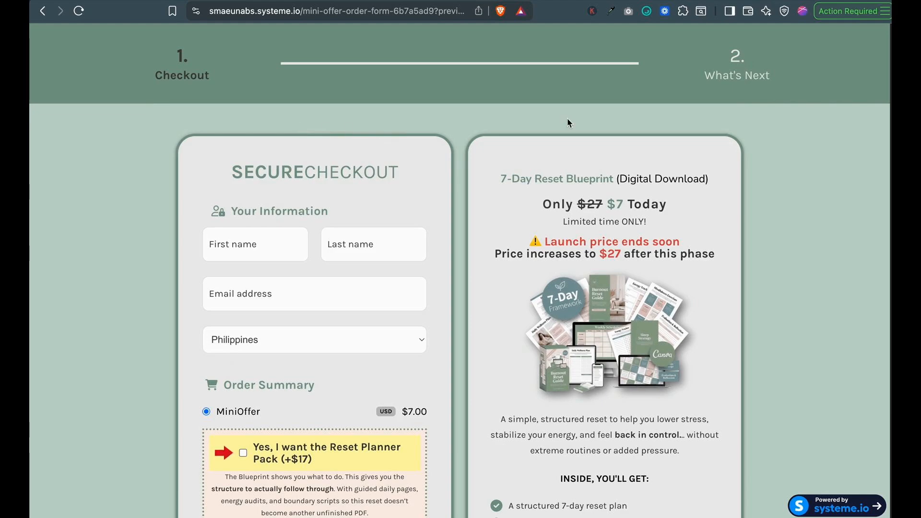